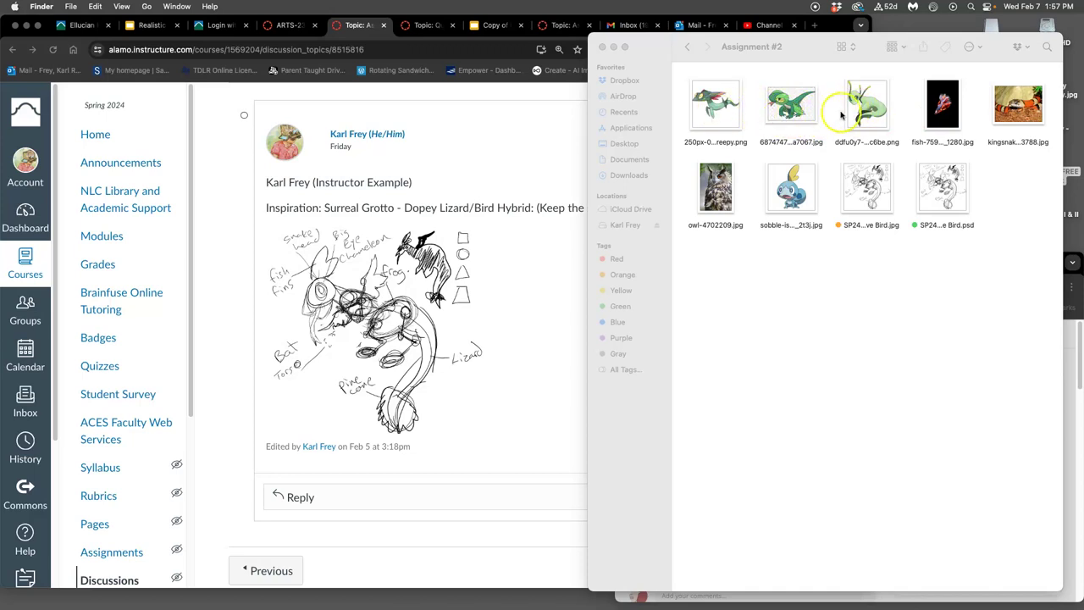
# Preview the kingsnake and owl photos up close.
pyautogui.click(1013, 104)
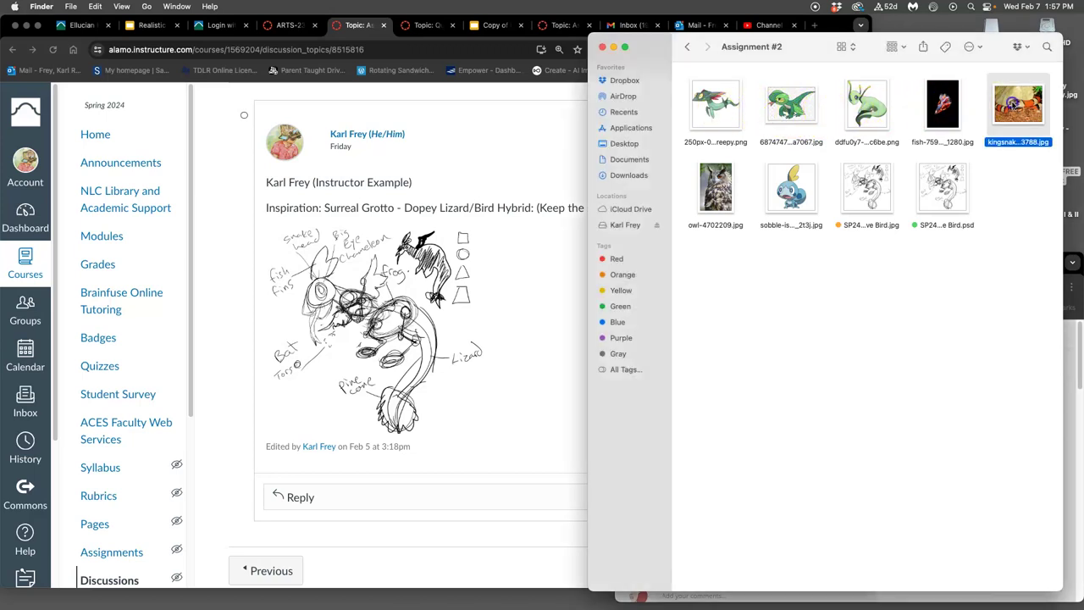
pyautogui.doubleClick(1015, 104)
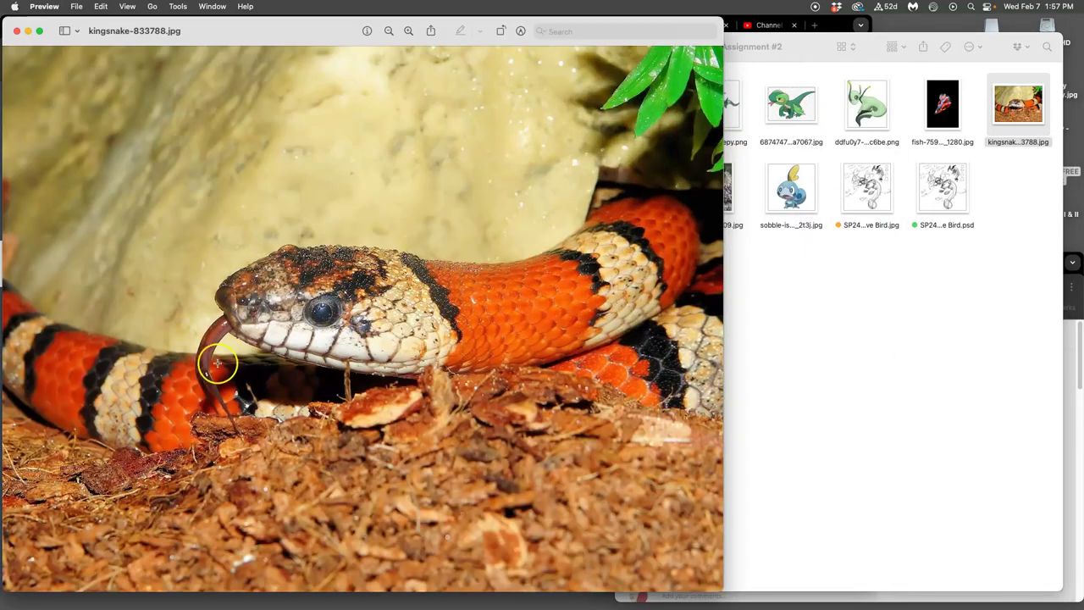
pyautogui.click(16, 31)
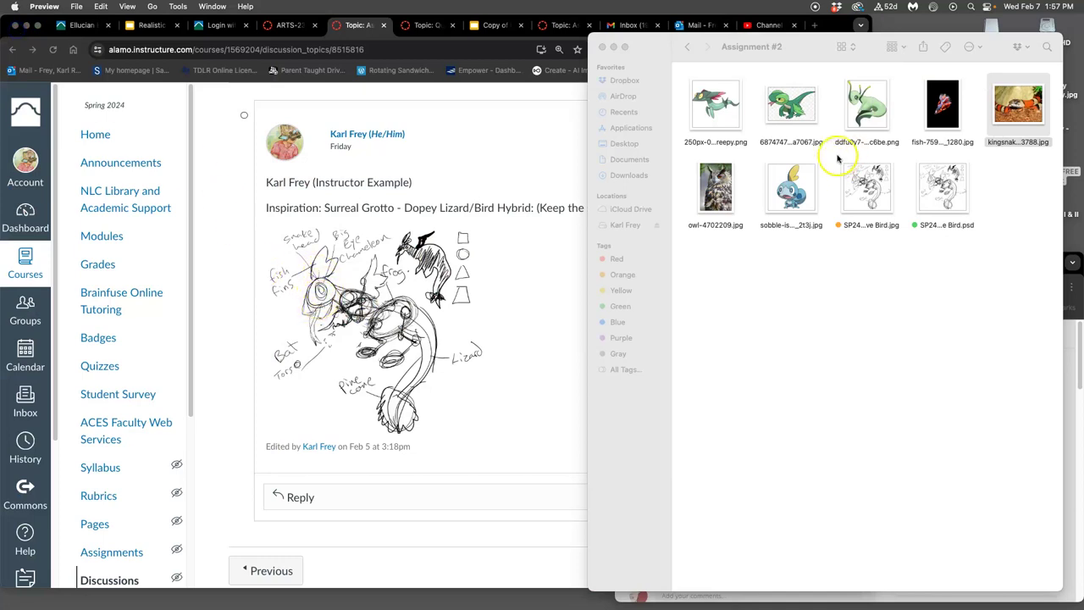
pyautogui.doubleClick(719, 185)
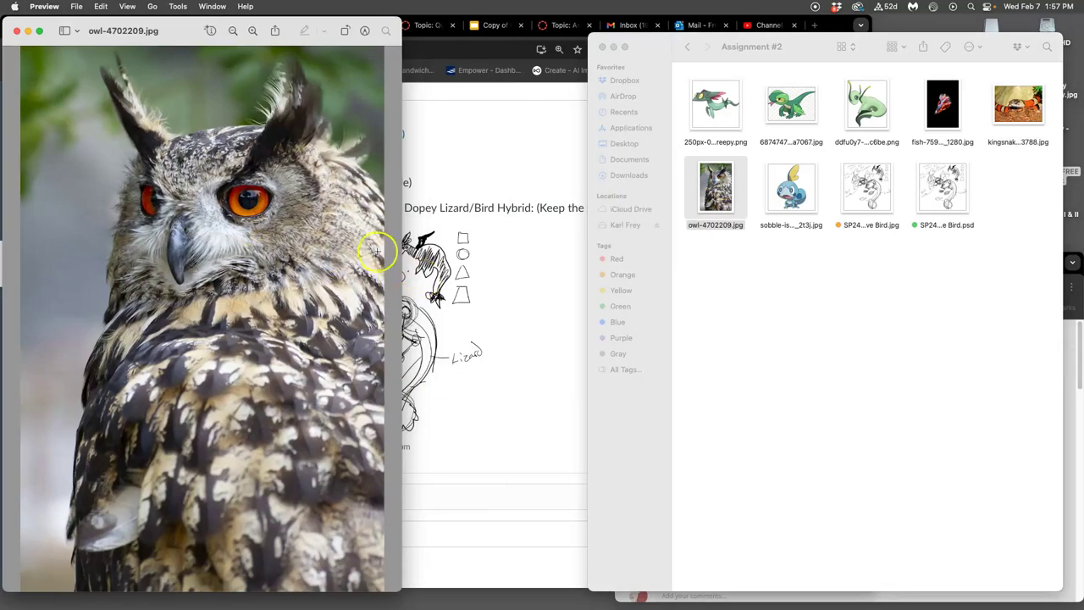
pyautogui.click(16, 32)
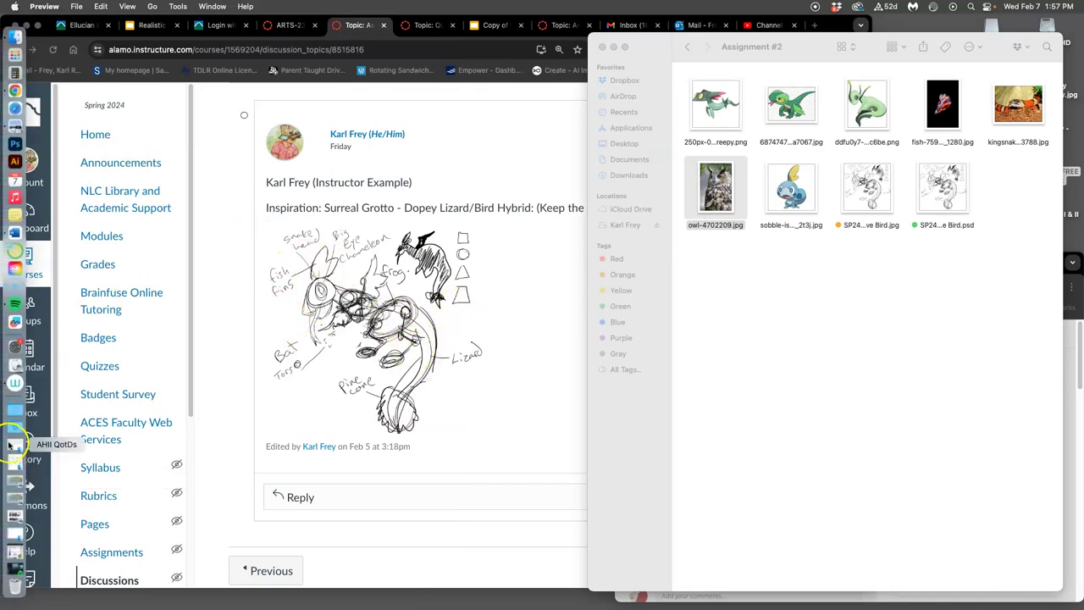
# Move today's downloaded animal photos into Assignment #2, keeping both owl copies.
pyautogui.click(12, 429)
pyautogui.scroll(-10, 408, 472)
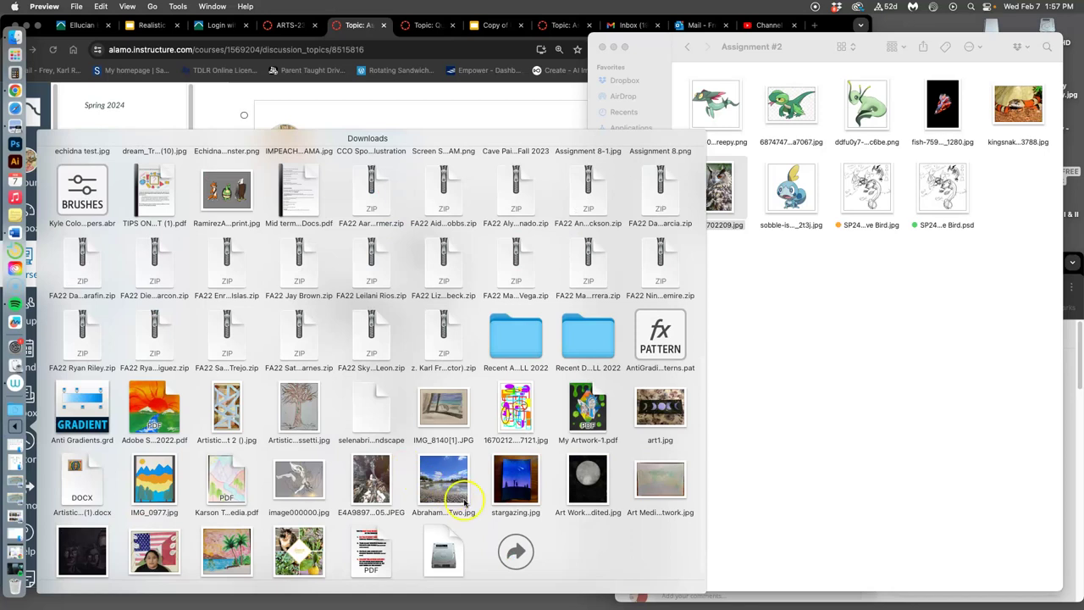
pyautogui.click(517, 552)
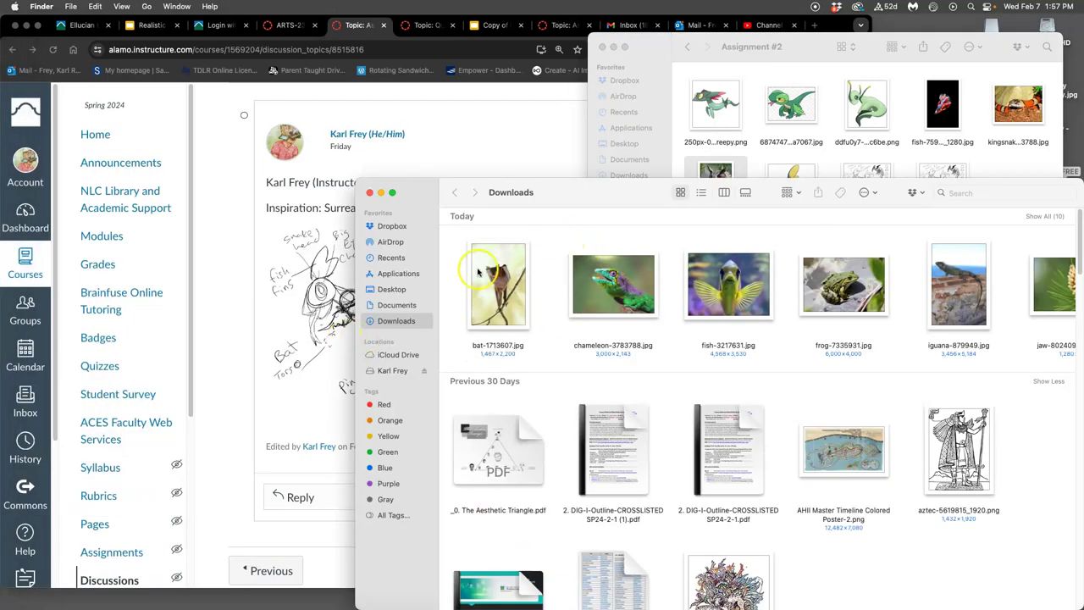
pyautogui.moveTo(464, 274); pyautogui.dragTo(999, 173)
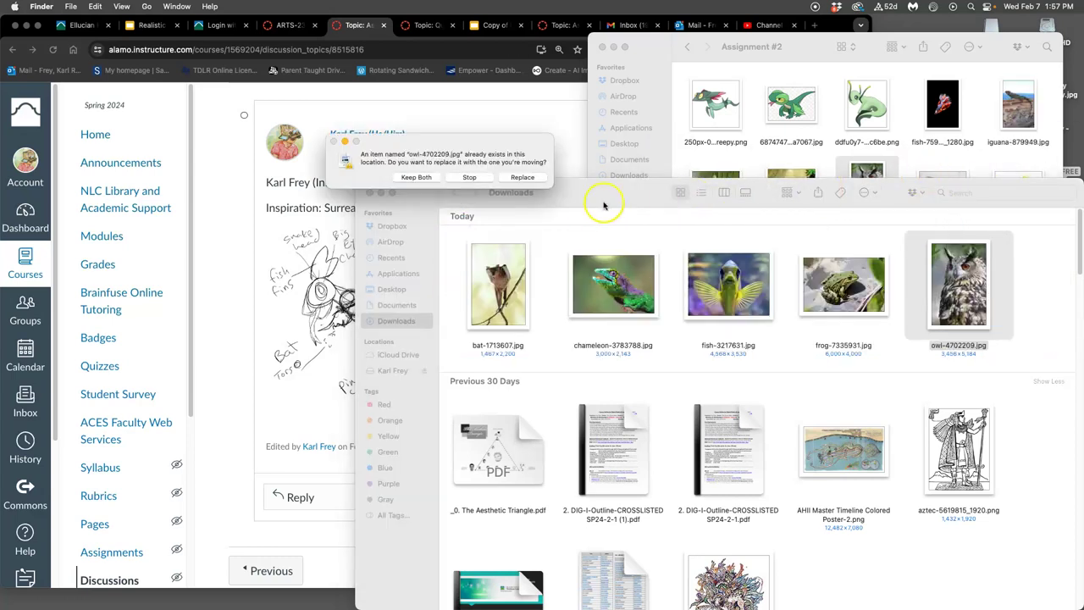
pyautogui.click(416, 178)
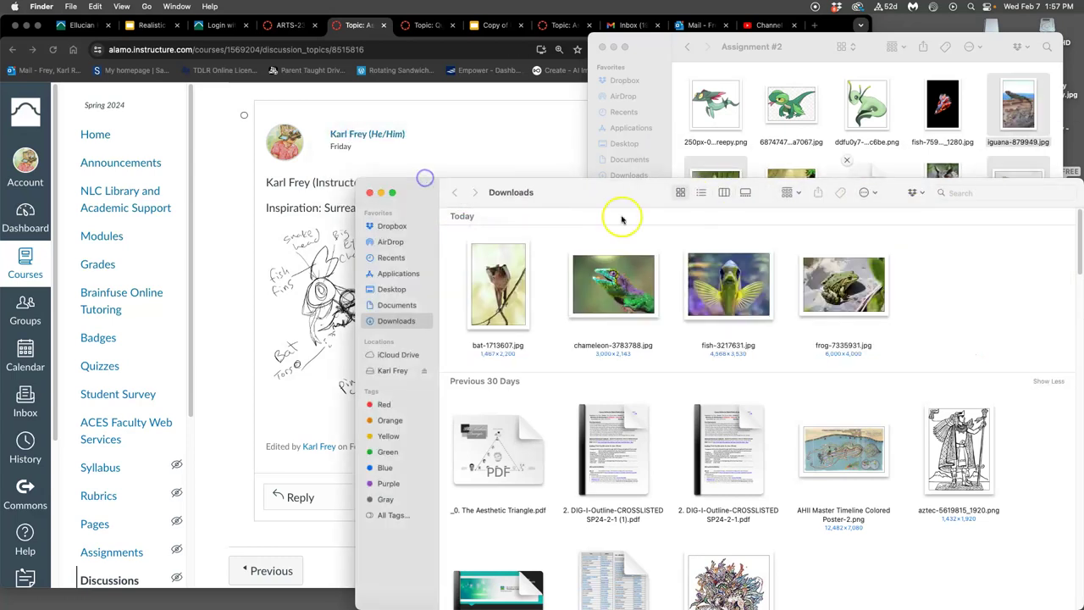
pyautogui.moveTo(909, 196); pyautogui.dragTo(836, 359)
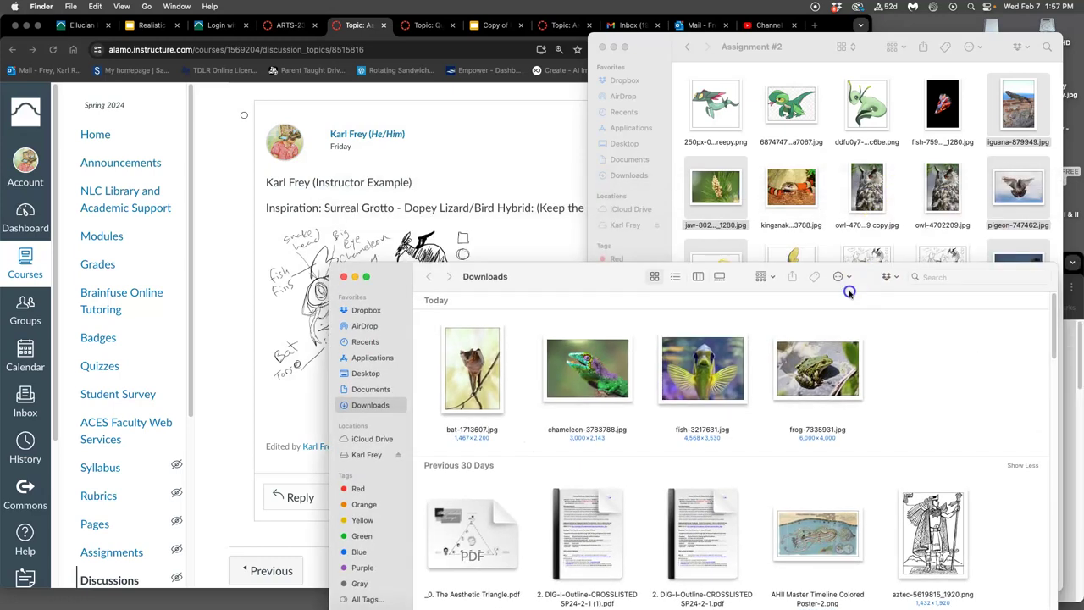
pyautogui.moveTo(827, 464); pyautogui.dragTo(792, 330)
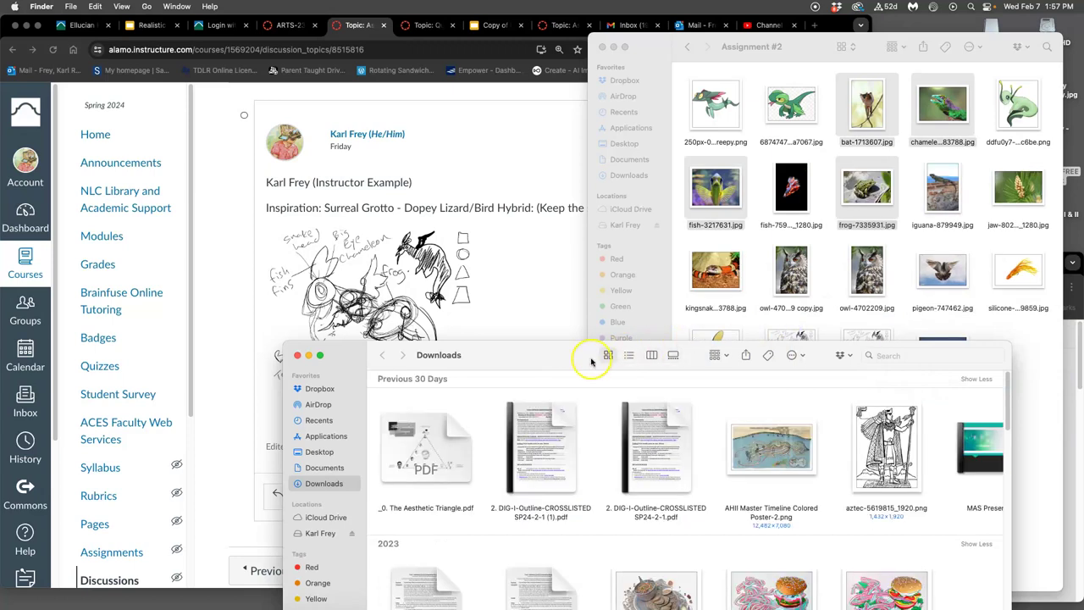
# Close Downloads and set the Assignment #2 icon size to 176×176 in View Options.
pyautogui.click(298, 356)
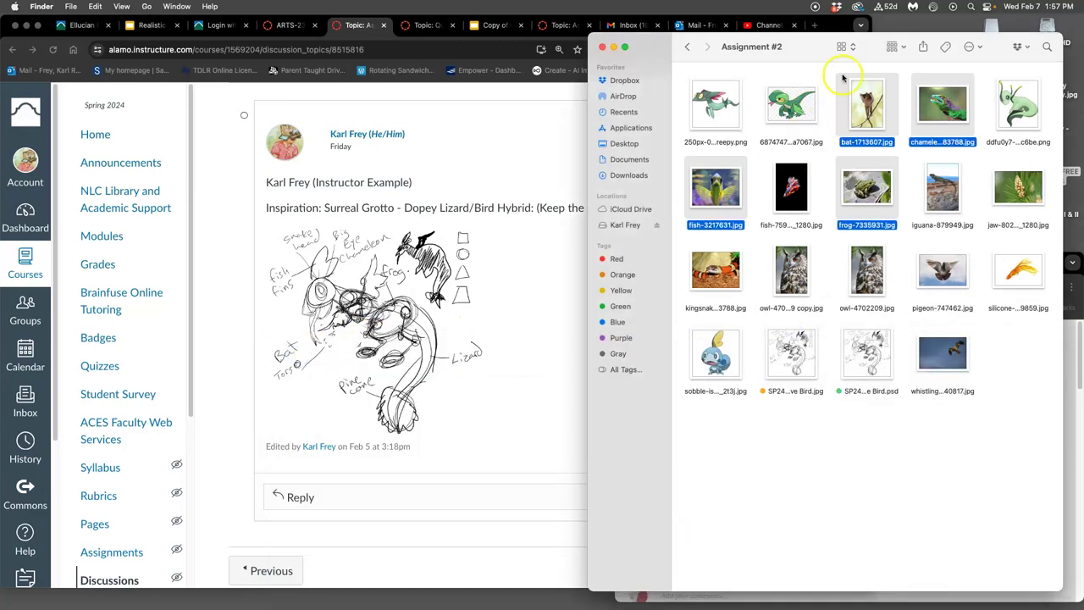
pyautogui.moveTo(864, 54); pyautogui.dragTo(708, 64)
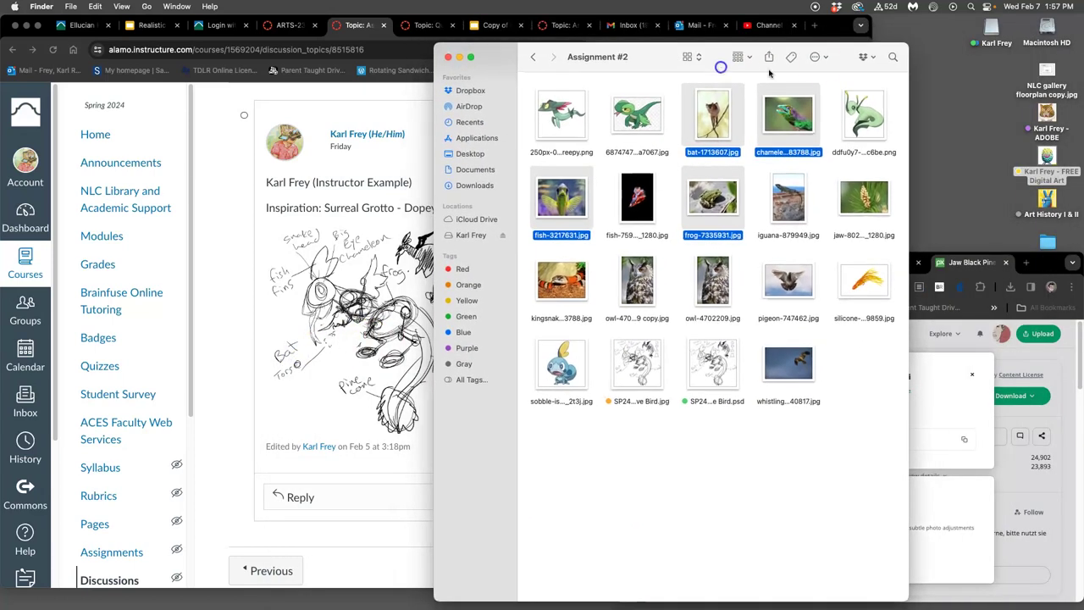
pyautogui.click(826, 56)
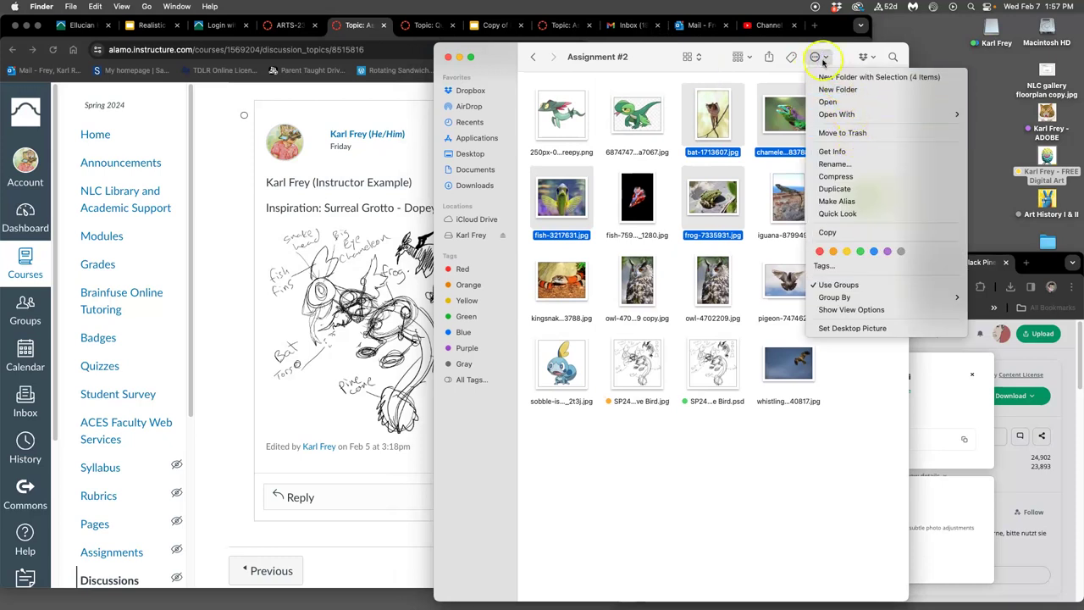
pyautogui.click(850, 309)
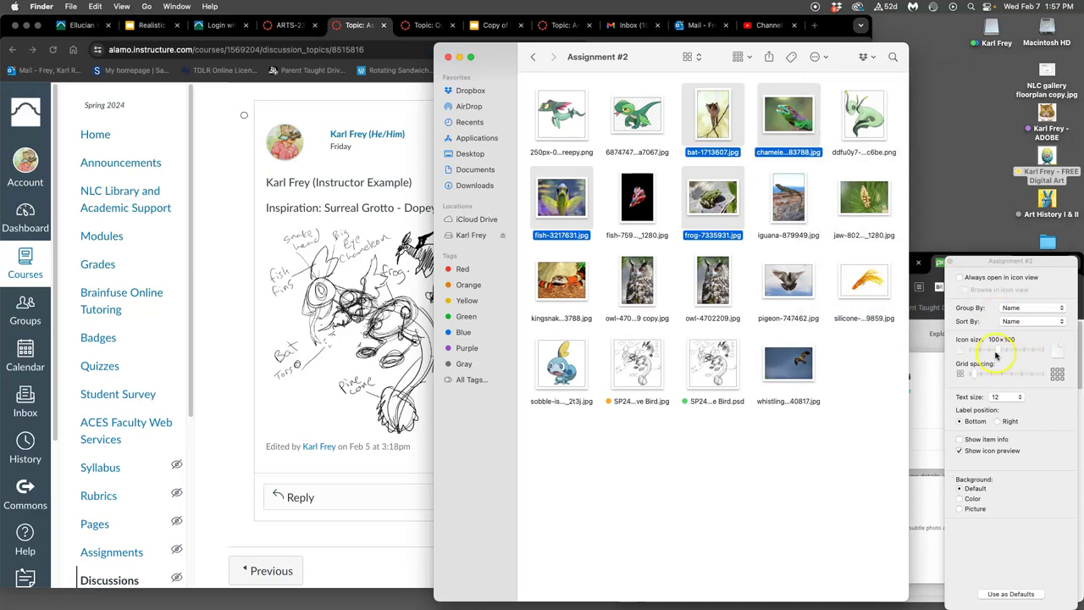
pyautogui.moveTo(996, 356); pyautogui.dragTo(961, 375)
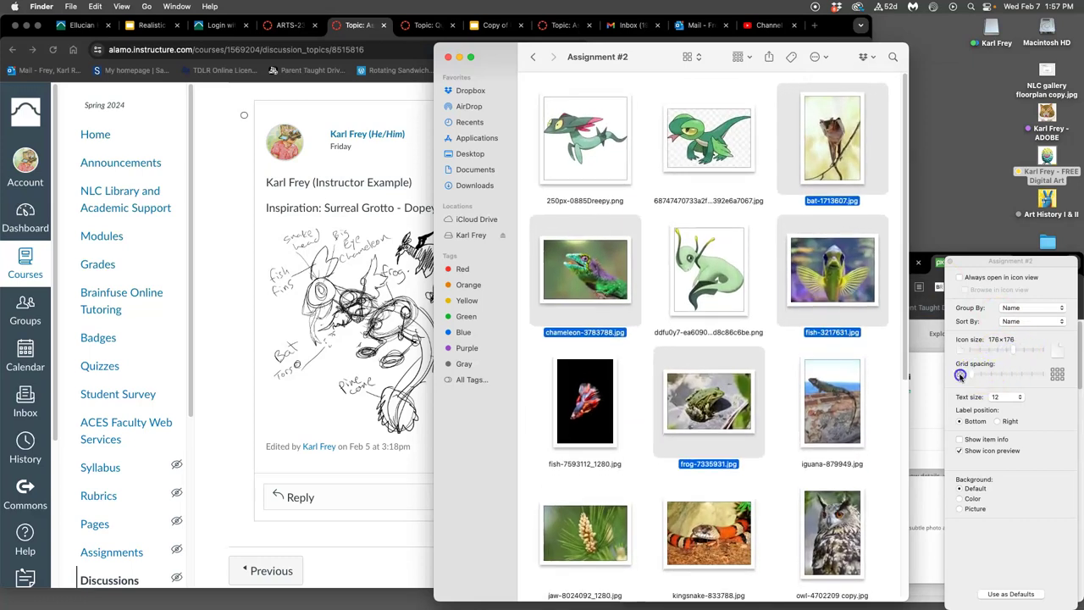
pyautogui.click(868, 363)
pyautogui.scroll(-1, 780, 301)
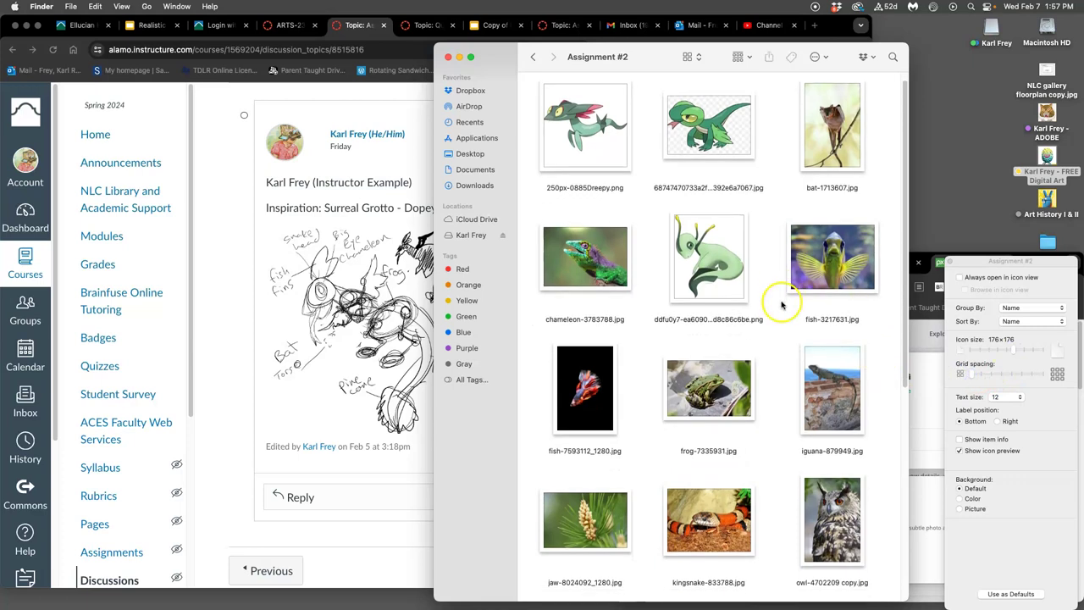
pyautogui.scroll(1, 720, 284)
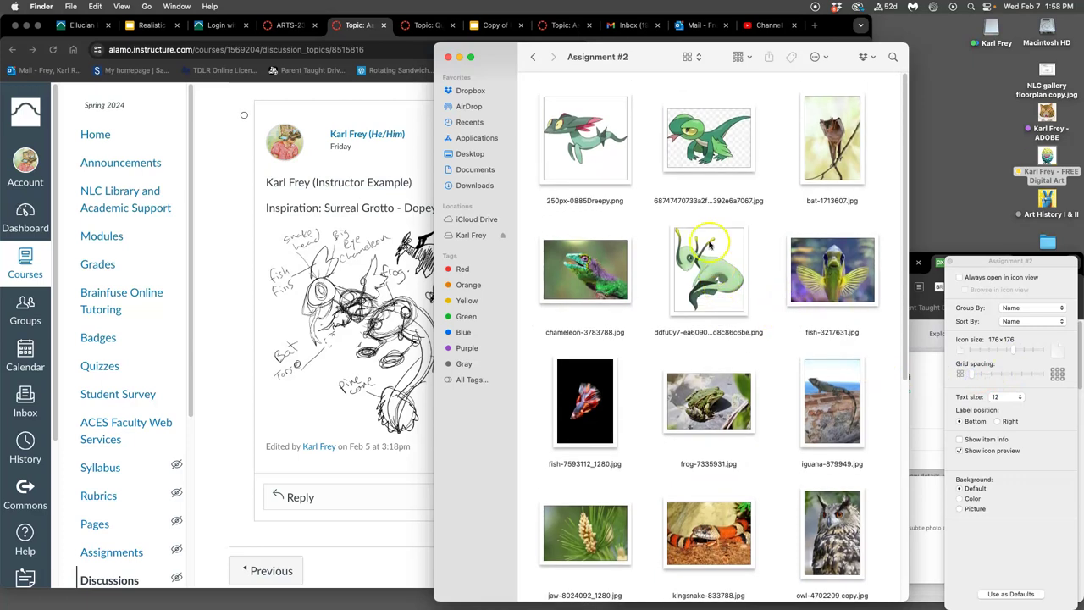
# Tag Dreepy, the two cartoon lizard images and sobble red.
pyautogui.click(615, 174)
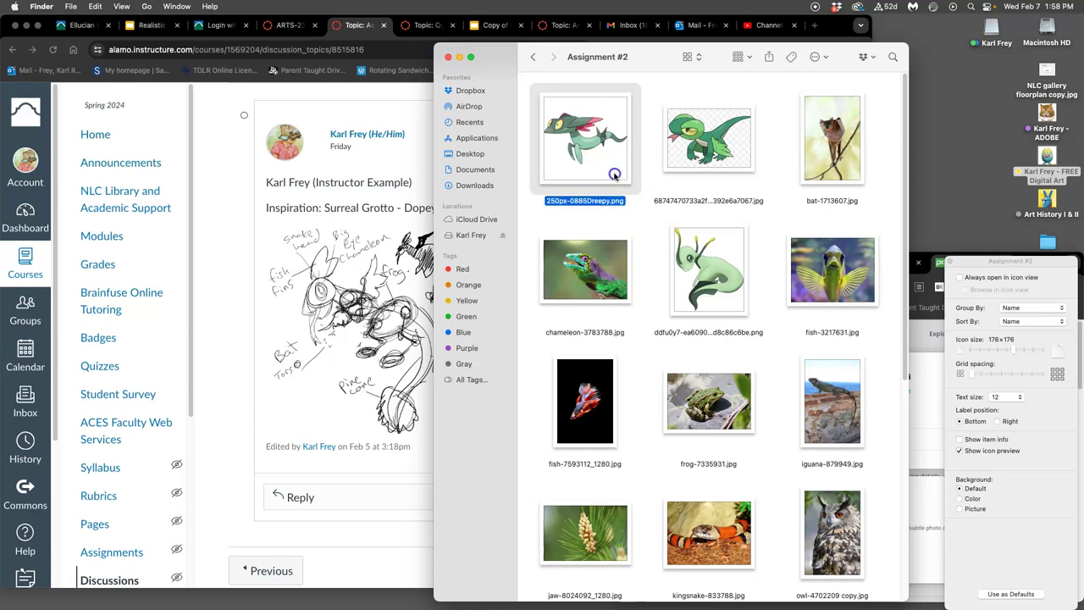
pyautogui.keyDown('super'); pyautogui.click(701, 173); pyautogui.keyUp('super')
pyautogui.keyDown('super'); pyautogui.click(704, 279); pyautogui.keyUp('super')
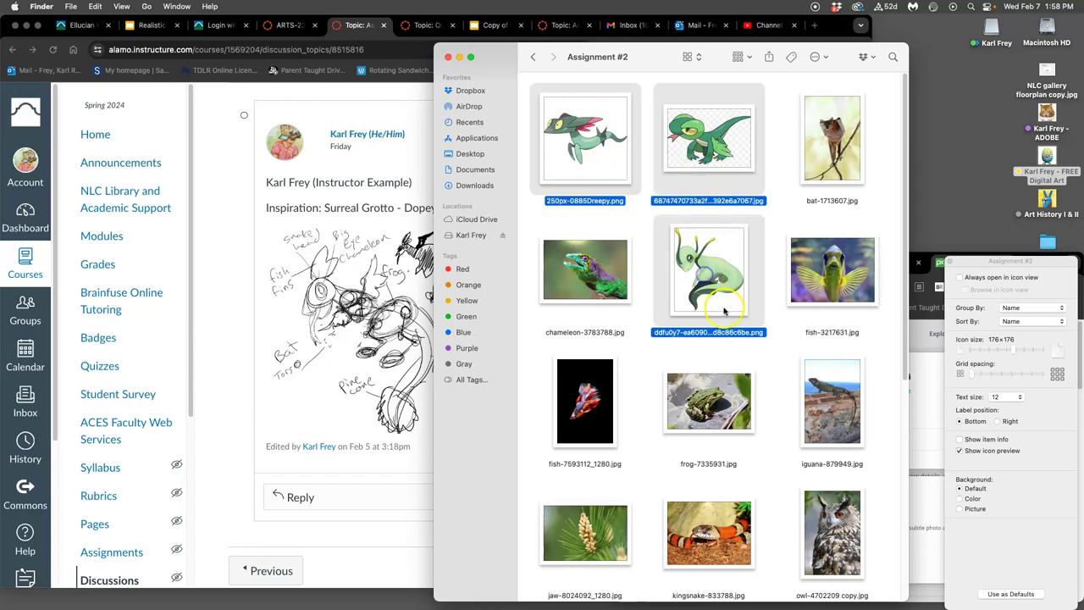
pyautogui.scroll(-5, 724, 310)
pyautogui.scroll(-2, 724, 310)
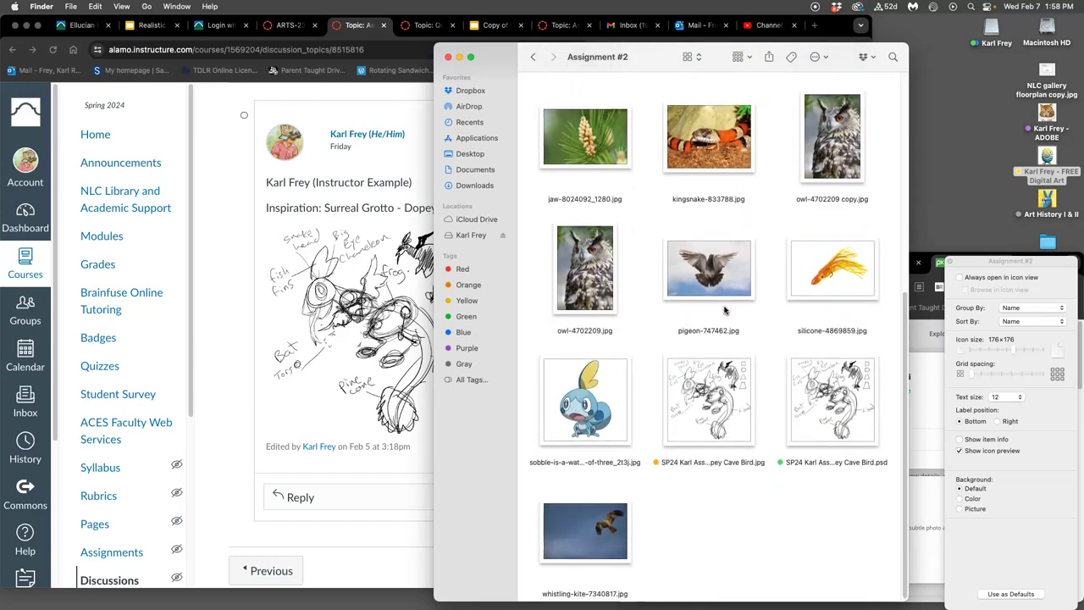
pyautogui.keyDown('super'); pyautogui.click(609, 394); pyautogui.keyUp('super')
pyautogui.rightClick(616, 385)
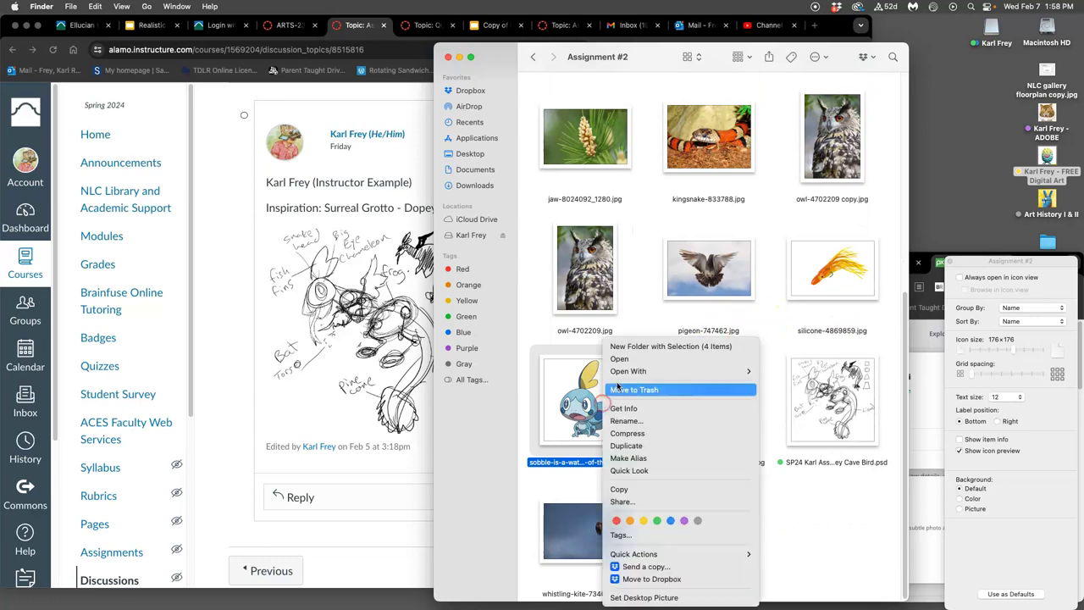
pyautogui.click(615, 520)
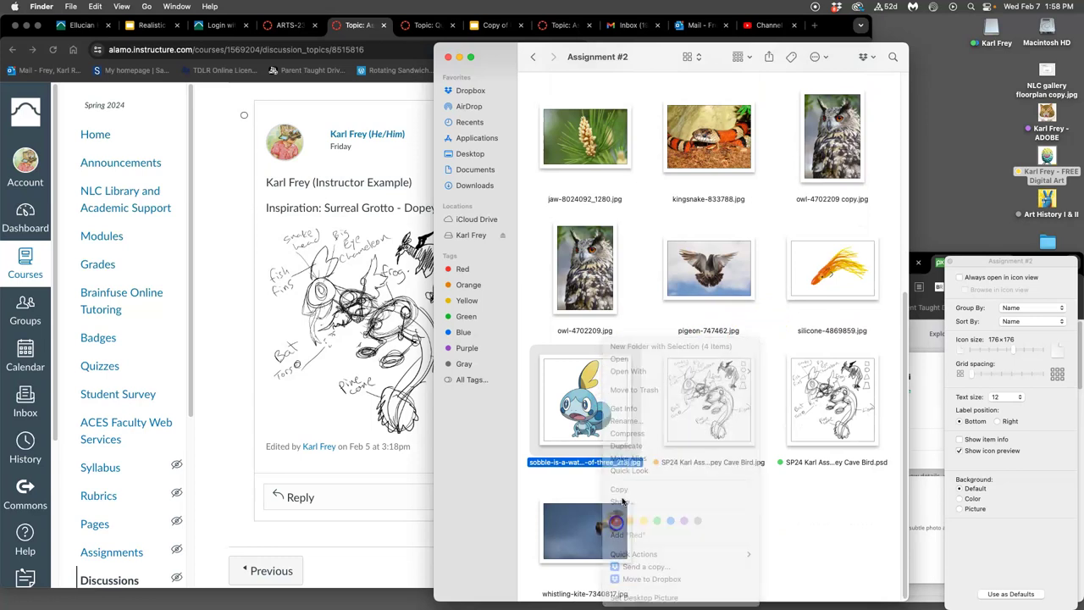
pyautogui.scroll(5, 689, 322)
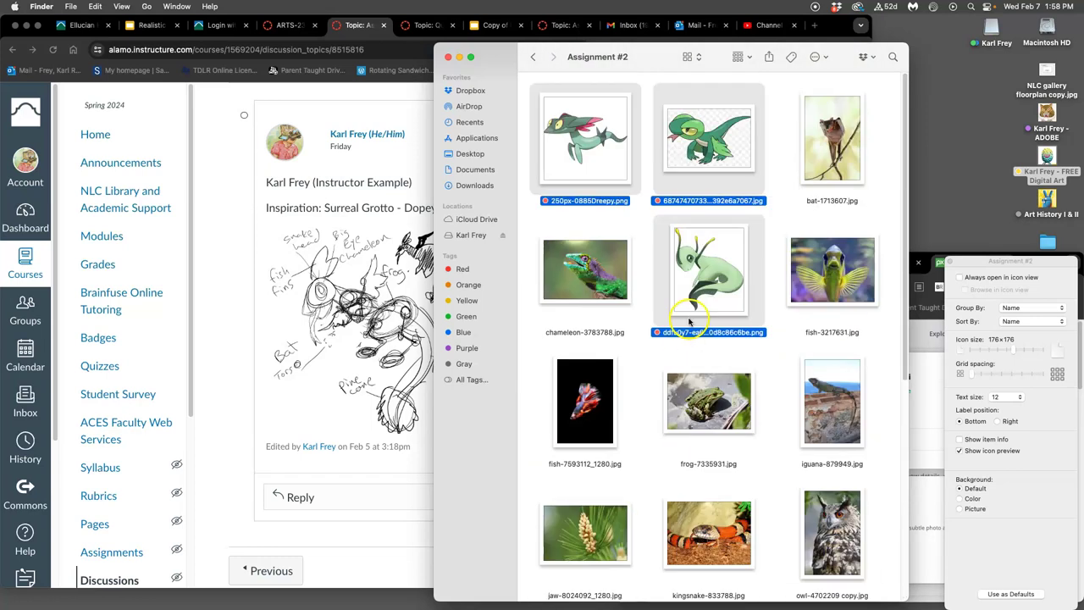
pyautogui.click(781, 351)
# Select the Cave Bird jpg and psd files and view their actions, then deselect.
pyautogui.scroll(-5, 762, 407)
pyautogui.scroll(-5, 764, 412)
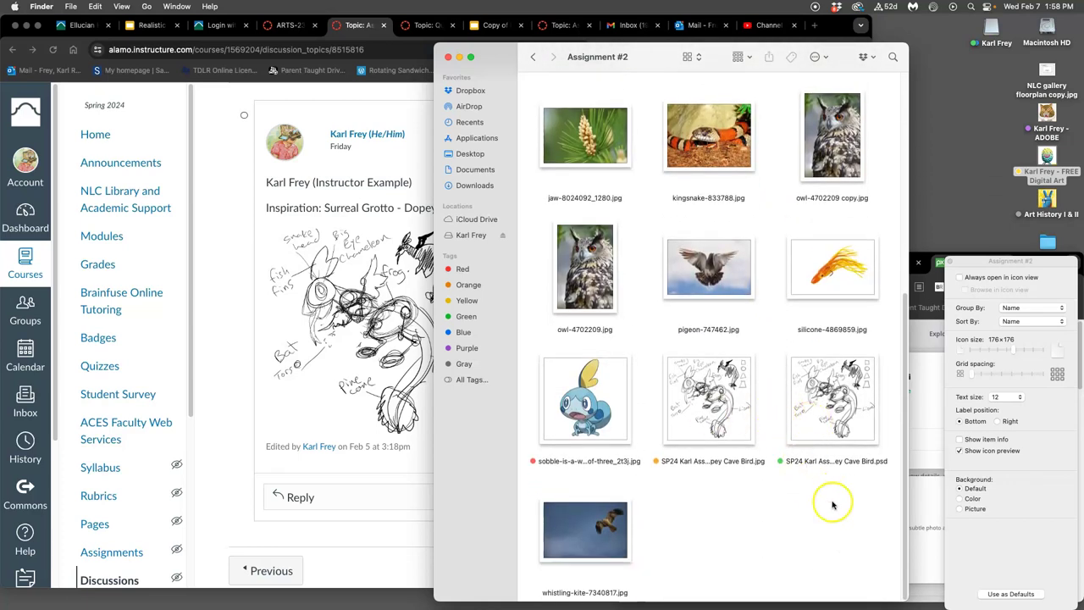
pyautogui.click(826, 419)
pyautogui.keyDown('super'); pyautogui.click(707, 415); pyautogui.keyUp('super')
pyautogui.rightClick(708, 419)
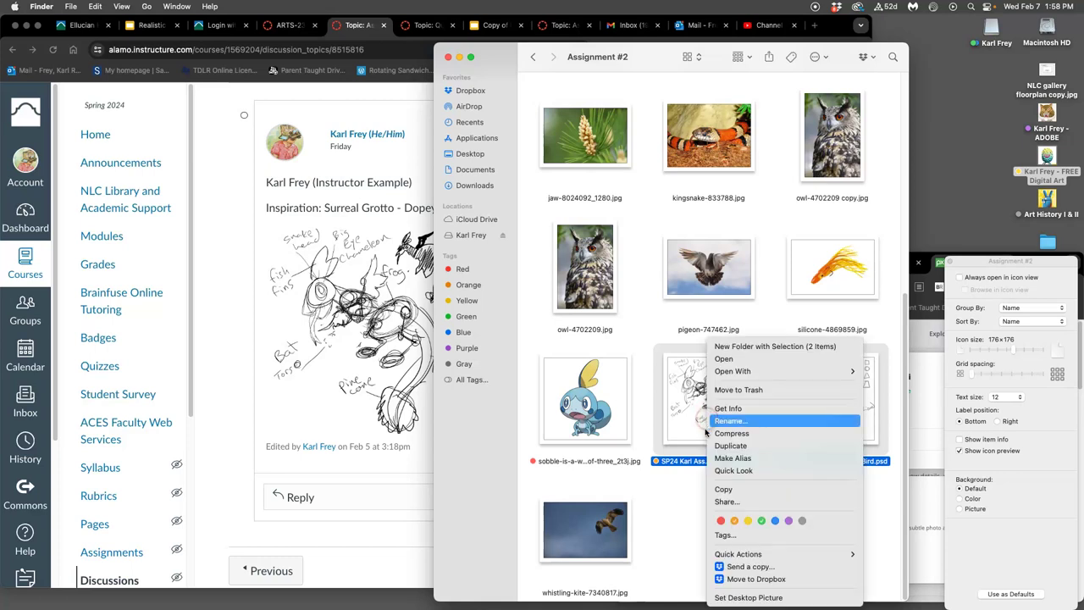
pyautogui.click(672, 488)
pyautogui.click(680, 488)
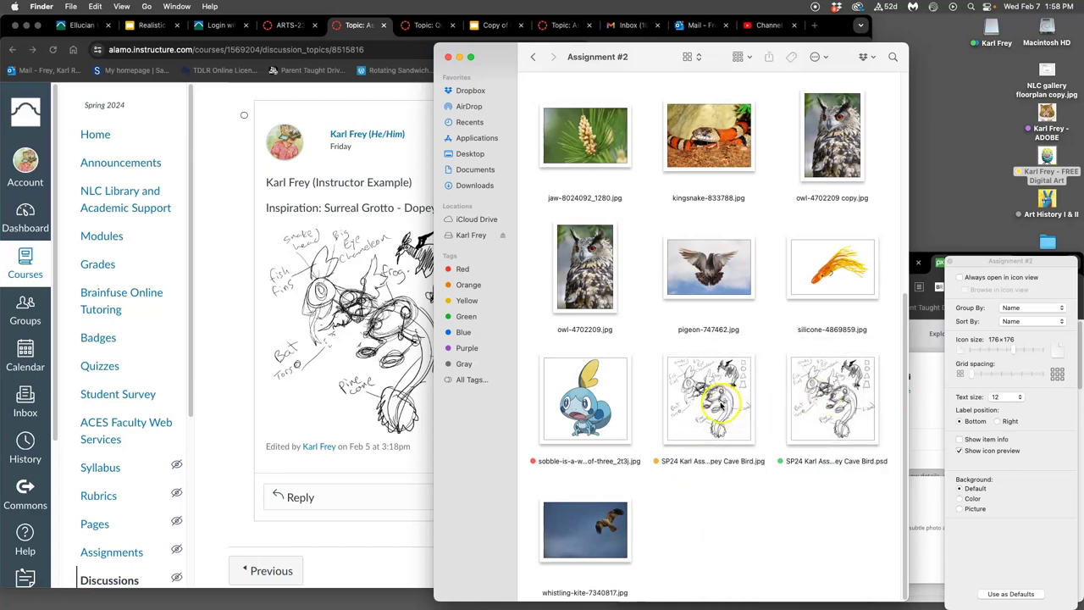
pyautogui.scroll(5, 720, 407)
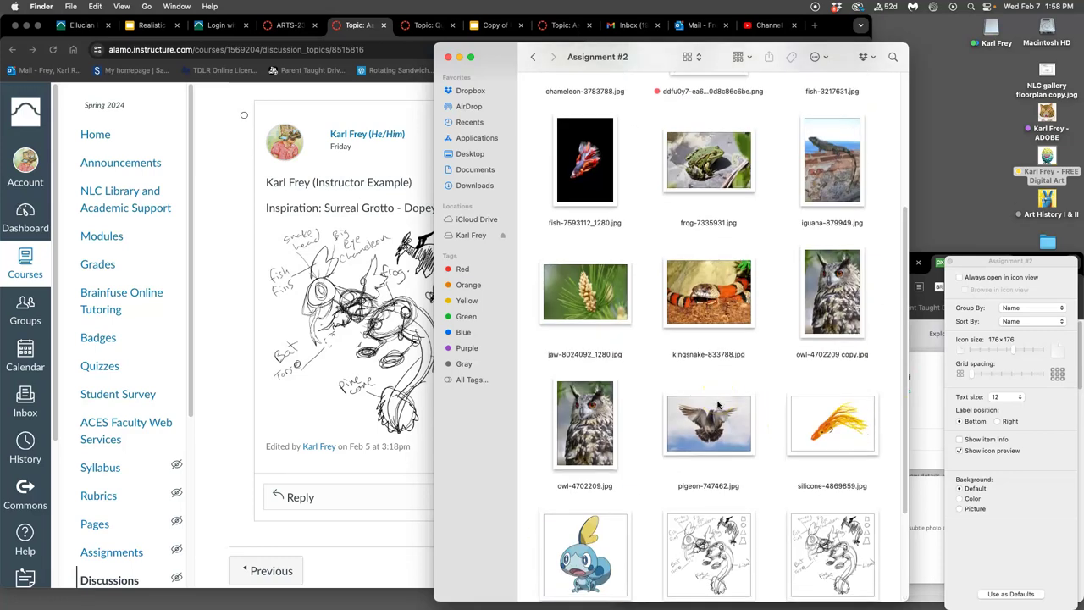
# Delete the duplicate owl copy.
pyautogui.rightClick(827, 341)
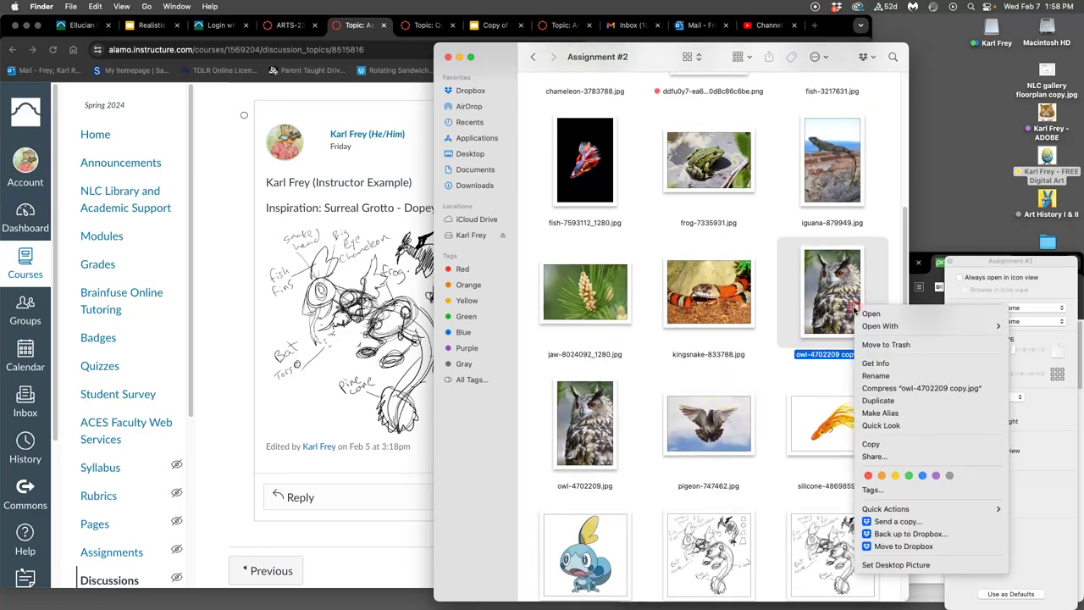
pyautogui.click(888, 281)
pyautogui.scroll(6, 796, 340)
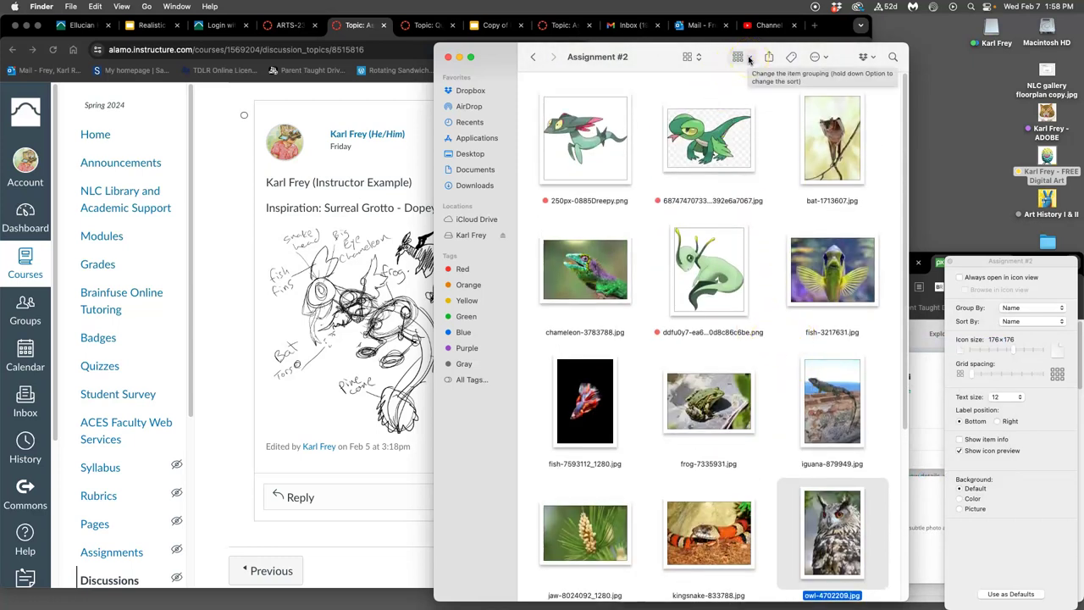
# Group the folder's icons by Tags and show all files in the No Tags group.
pyautogui.click(696, 58)
pyautogui.click(702, 59)
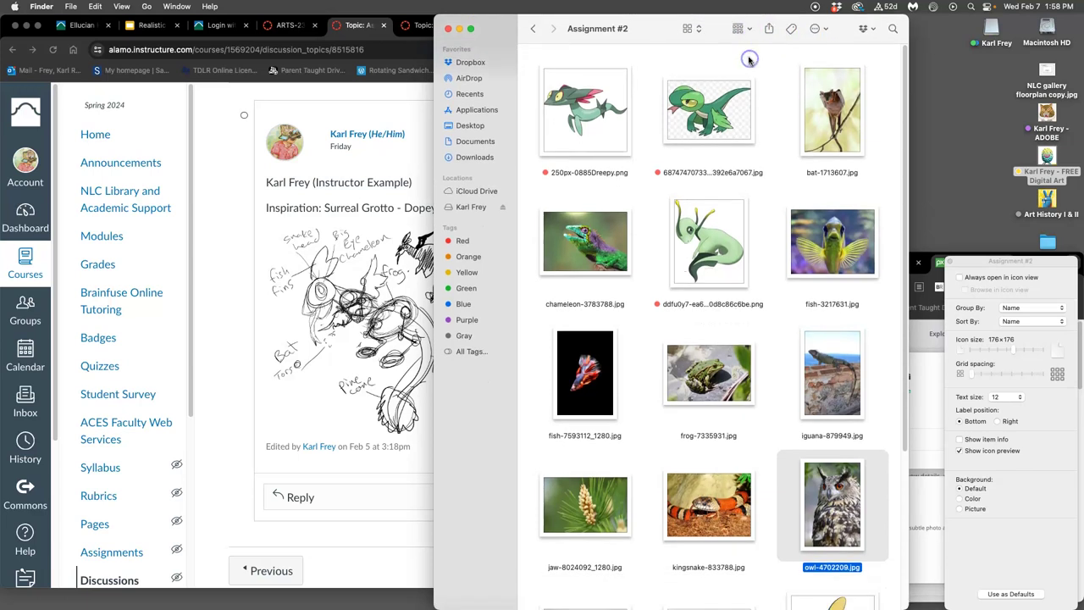
pyautogui.click(751, 33)
pyautogui.click(743, 166)
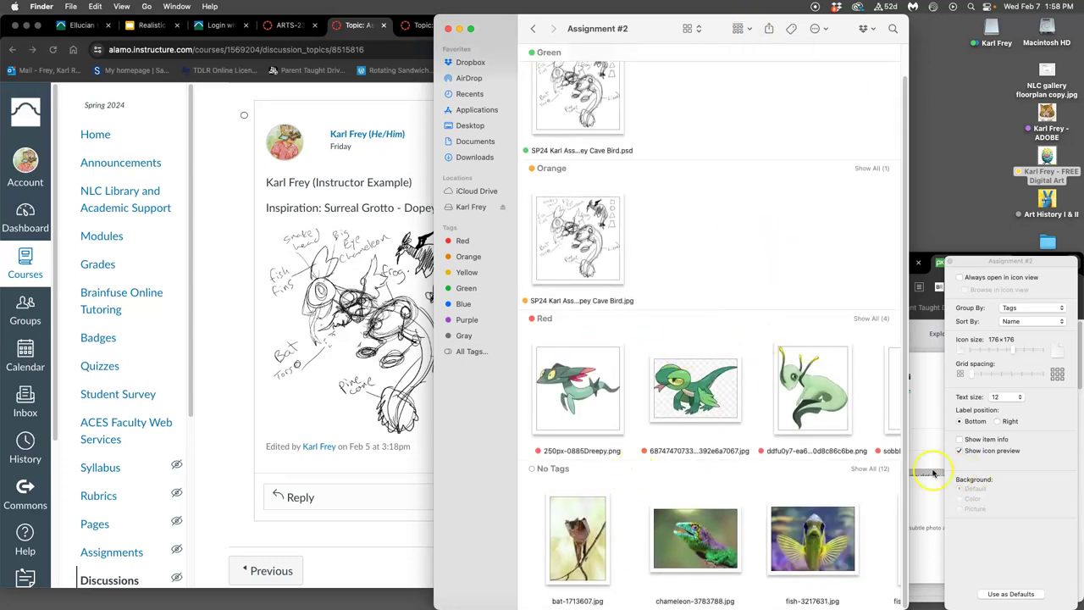
pyautogui.click(870, 469)
pyautogui.click(853, 454)
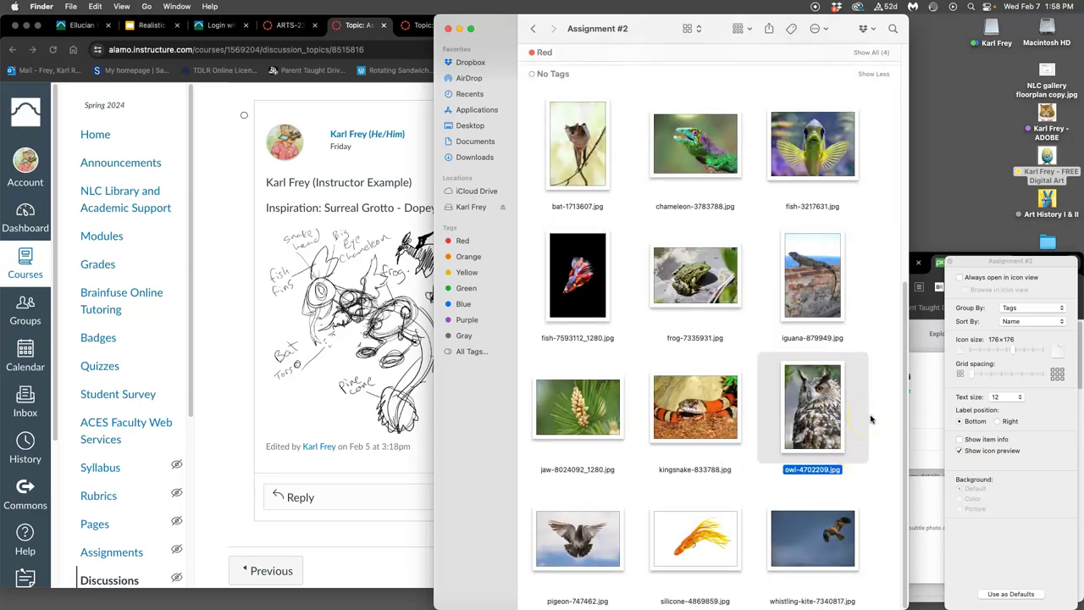
pyautogui.click(894, 347)
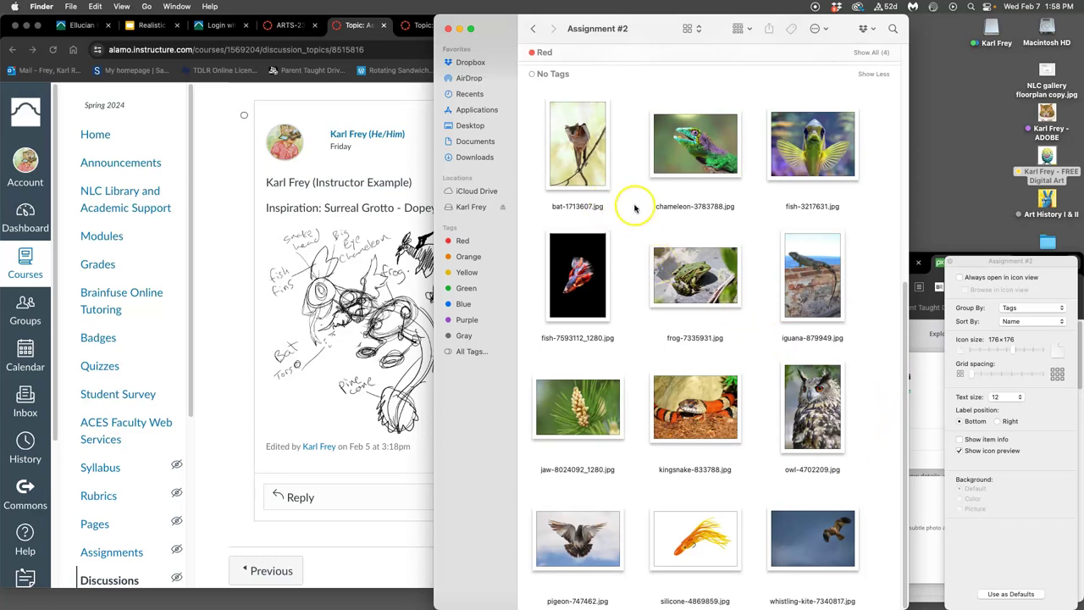
# Tag the chameleon and kingsnake images gray.
pyautogui.click(687, 205)
pyautogui.rightClick(691, 206)
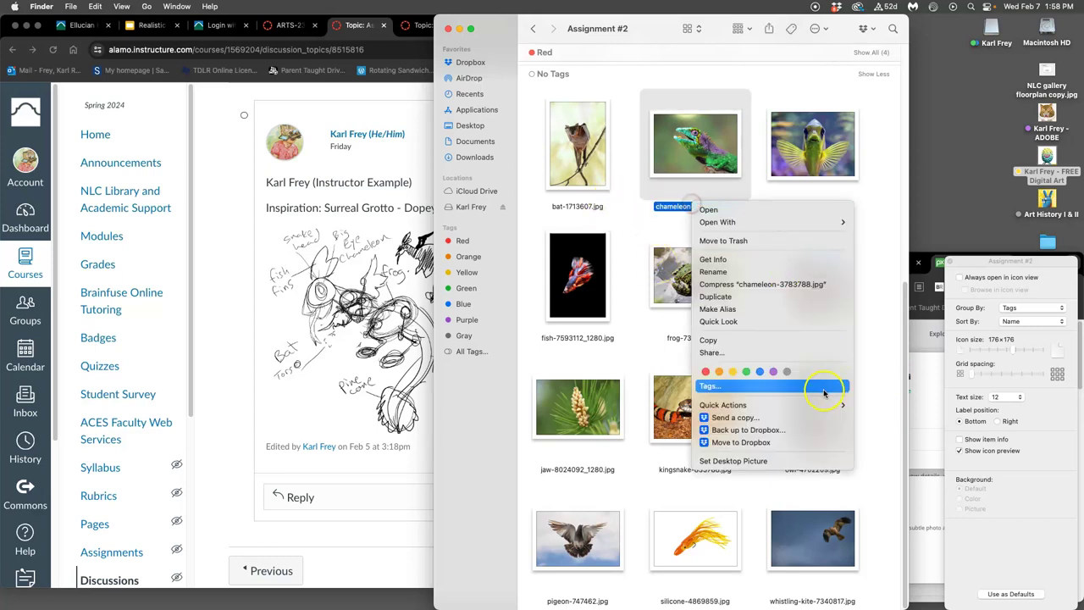
pyautogui.click(785, 372)
pyautogui.scroll(-5, 779, 339)
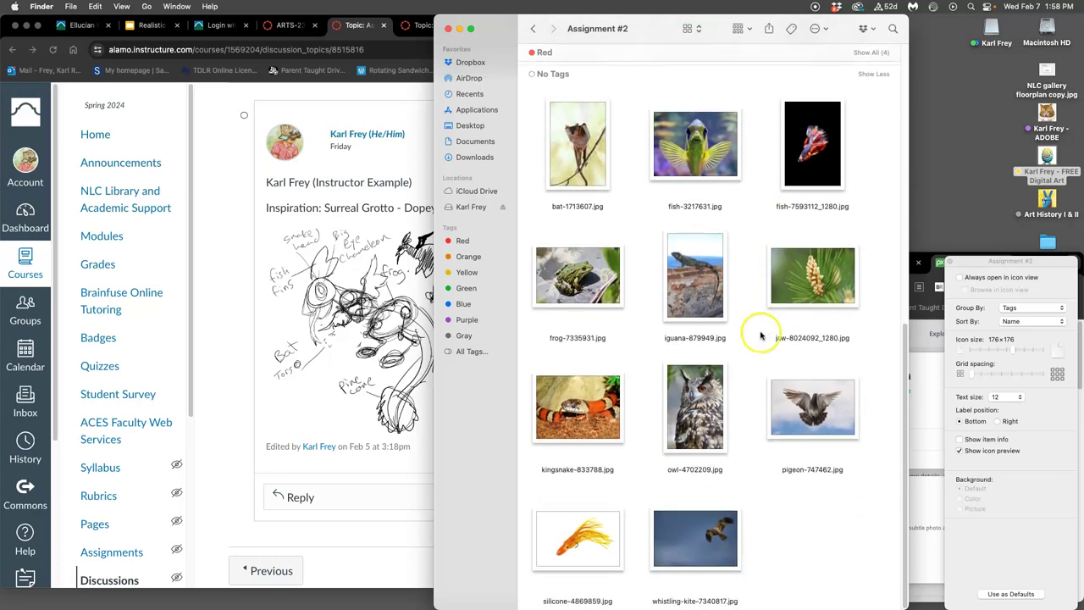
pyautogui.rightClick(590, 423)
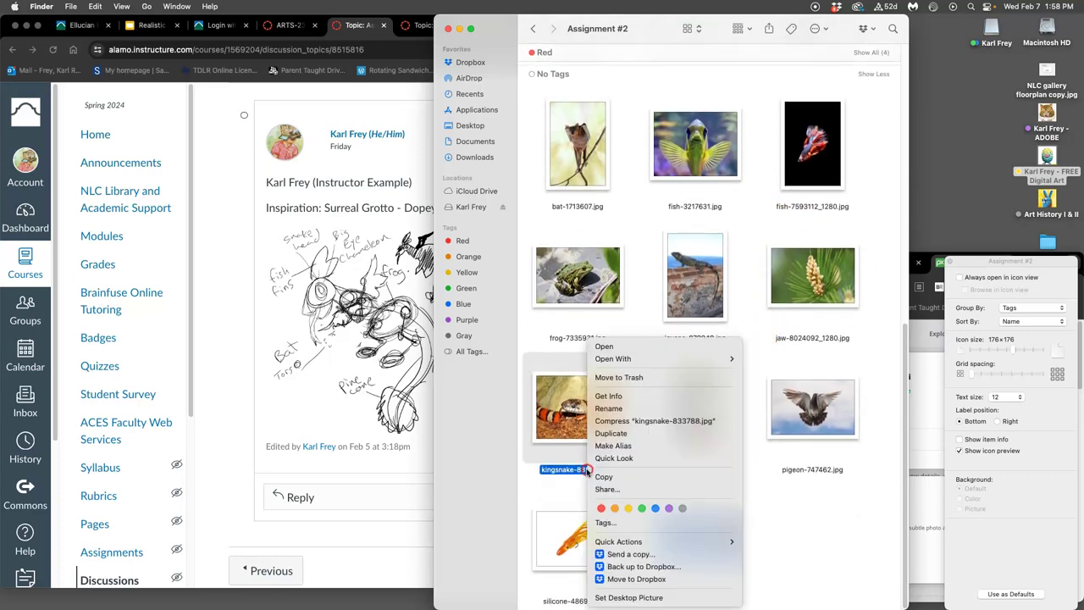
pyautogui.click(682, 510)
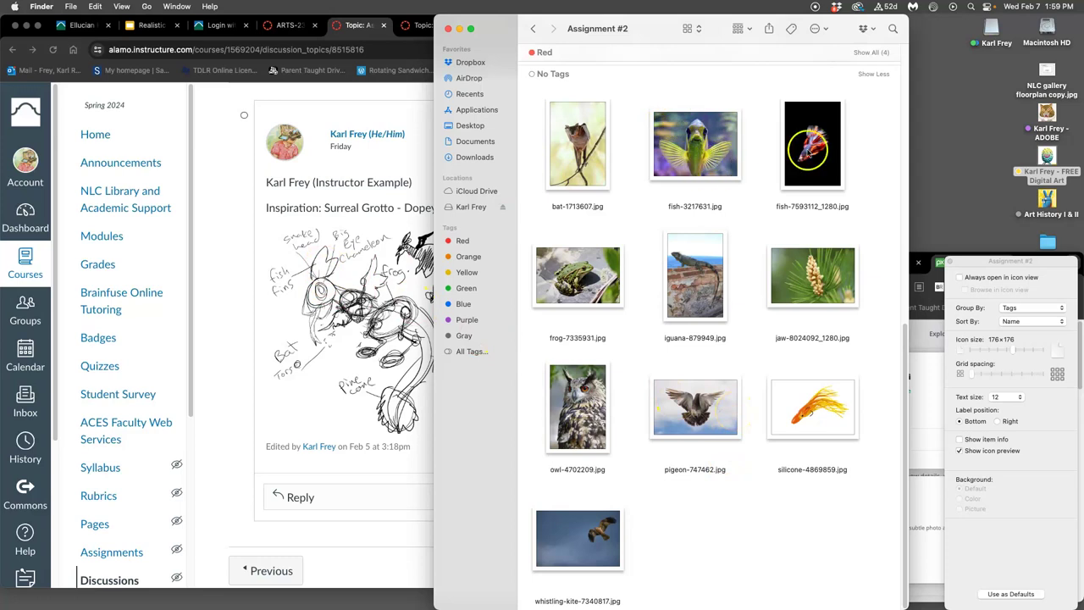
# Tag fish-7593112, fish-3217631 and the silicone image gray.
pyautogui.rightClick(813, 212)
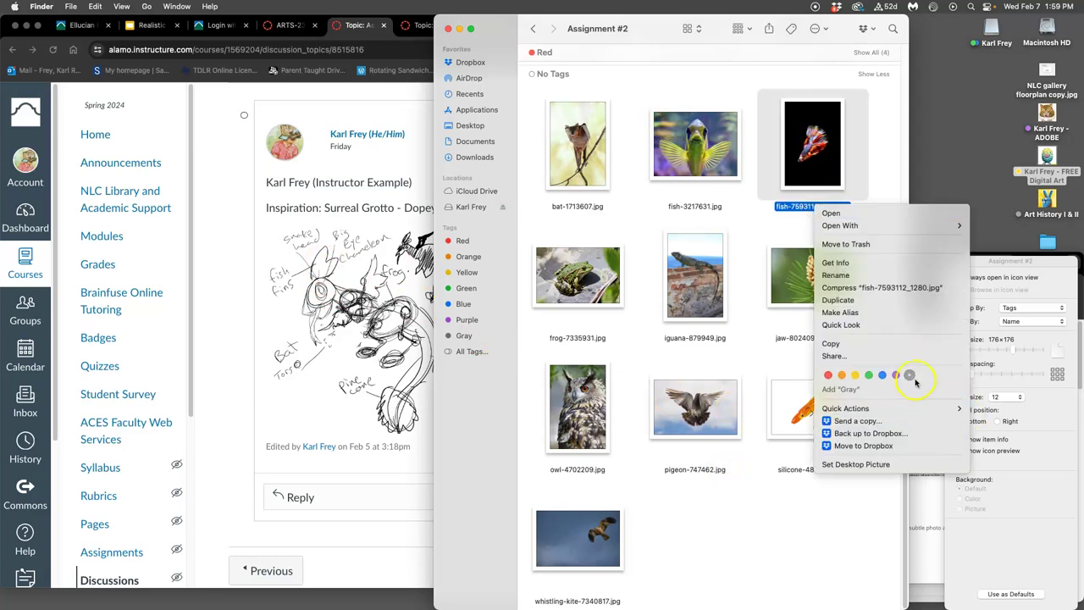
pyautogui.click(912, 378)
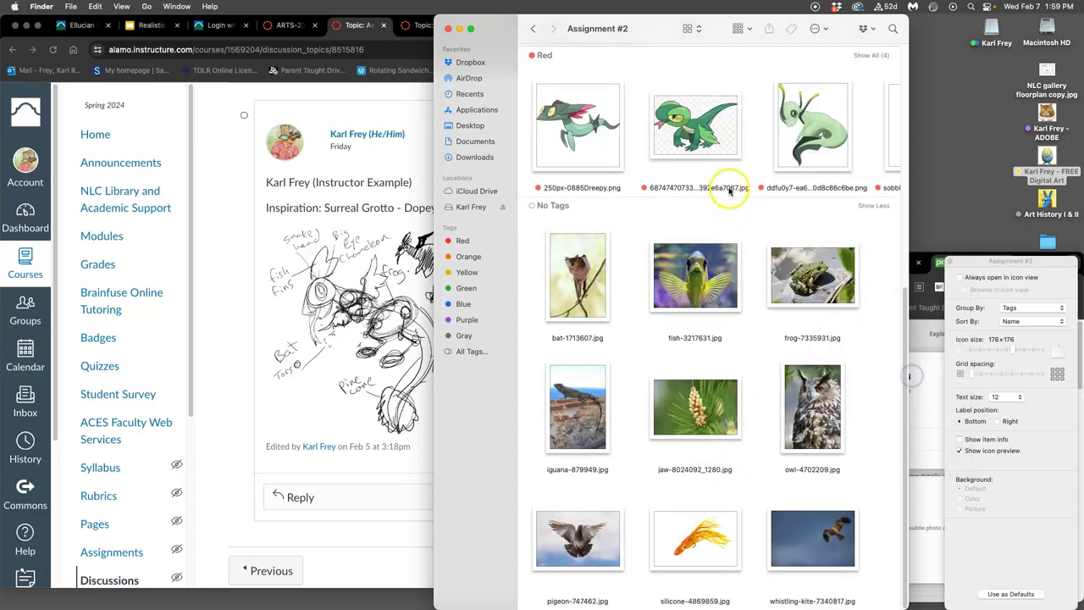
pyautogui.rightClick(695, 332)
pyautogui.click(678, 332)
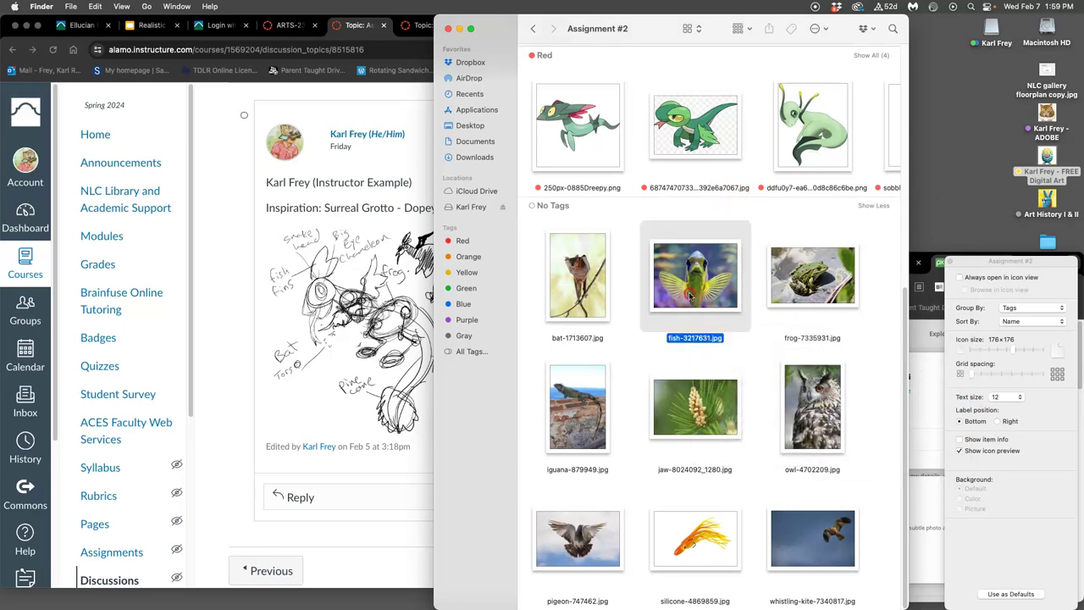
pyautogui.rightClick(688, 292)
pyautogui.click(784, 462)
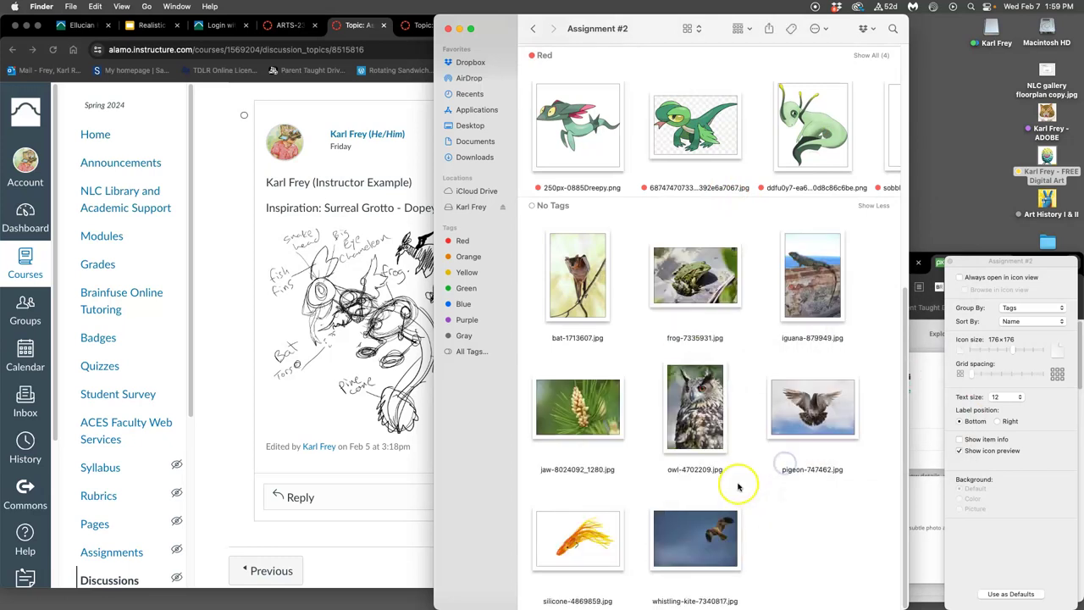
pyautogui.click(579, 552)
pyautogui.rightClick(578, 552)
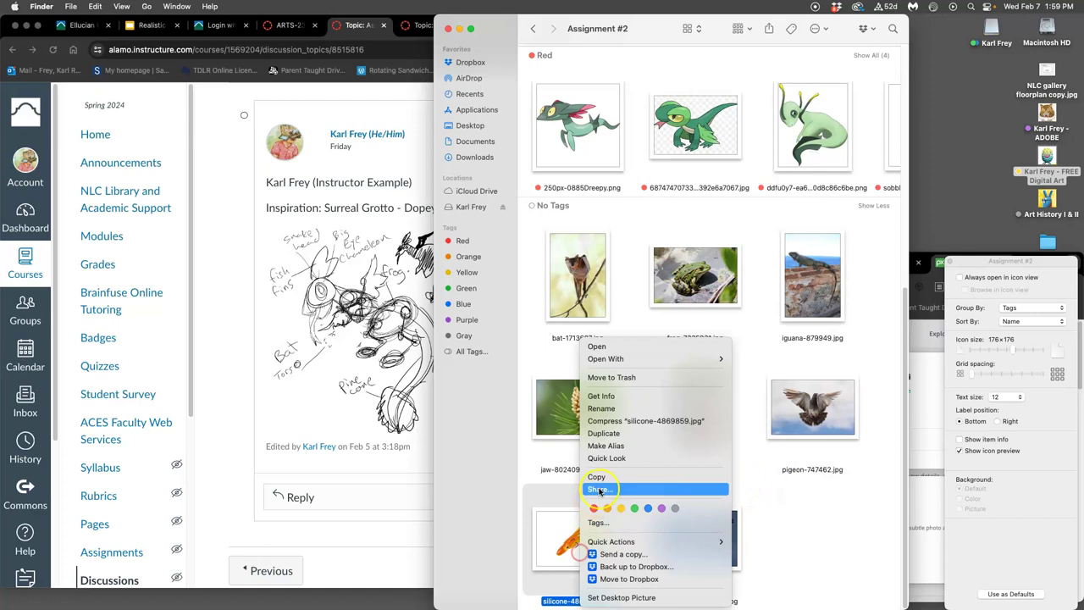
pyautogui.click(676, 508)
# Show every image in the Gray group.
pyautogui.scroll(5, 726, 141)
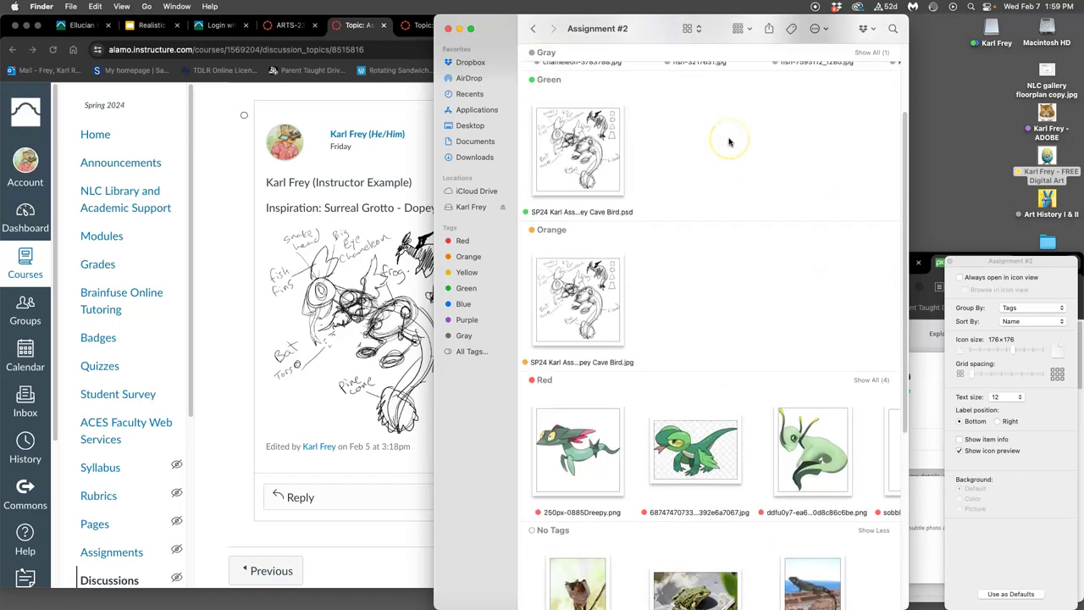
pyautogui.click(870, 53)
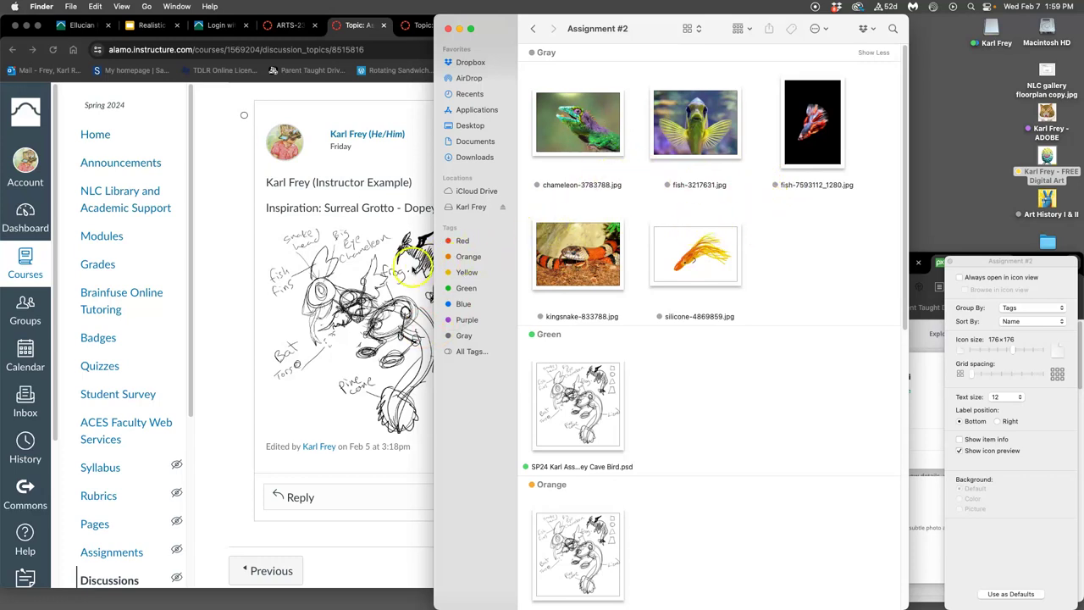
pyautogui.scroll(-10, 688, 342)
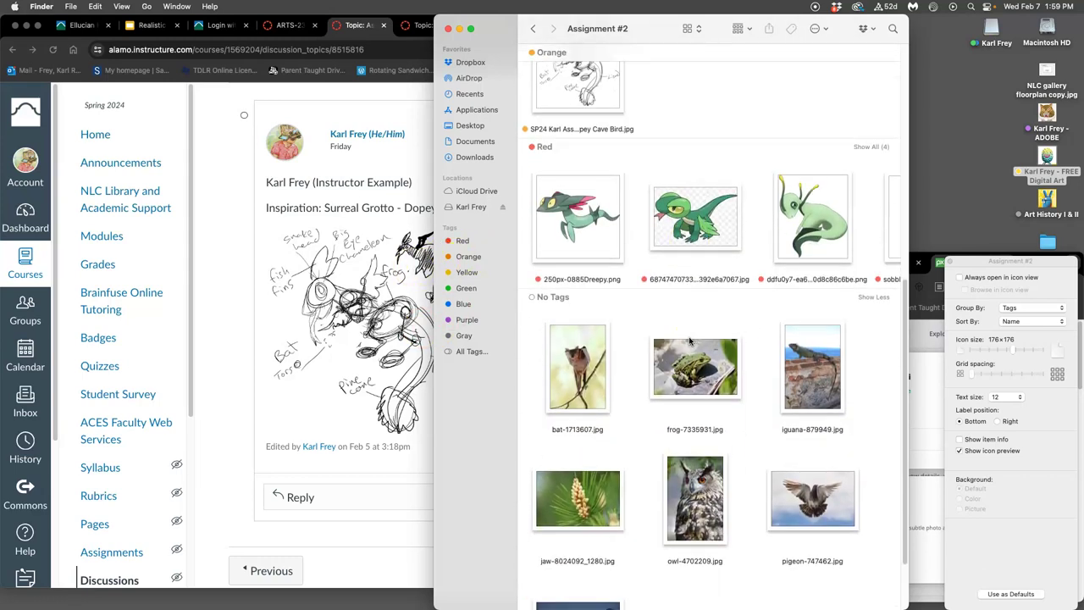
pyautogui.scroll(-2, 689, 340)
pyautogui.scroll(-2, 690, 340)
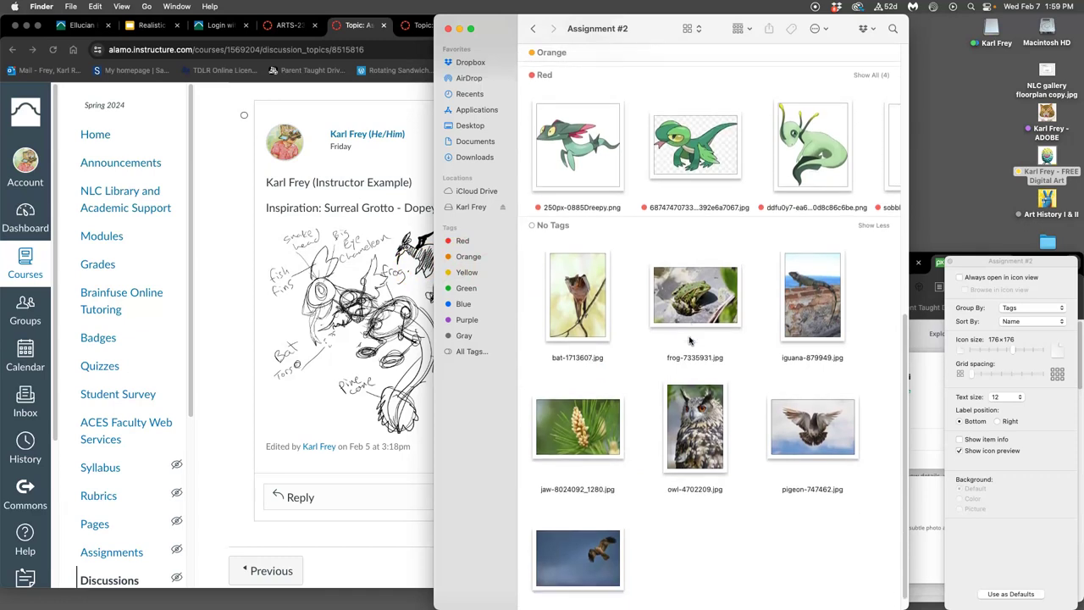
# Tag the bat image purple and the owl image gray.
pyautogui.rightClick(581, 275)
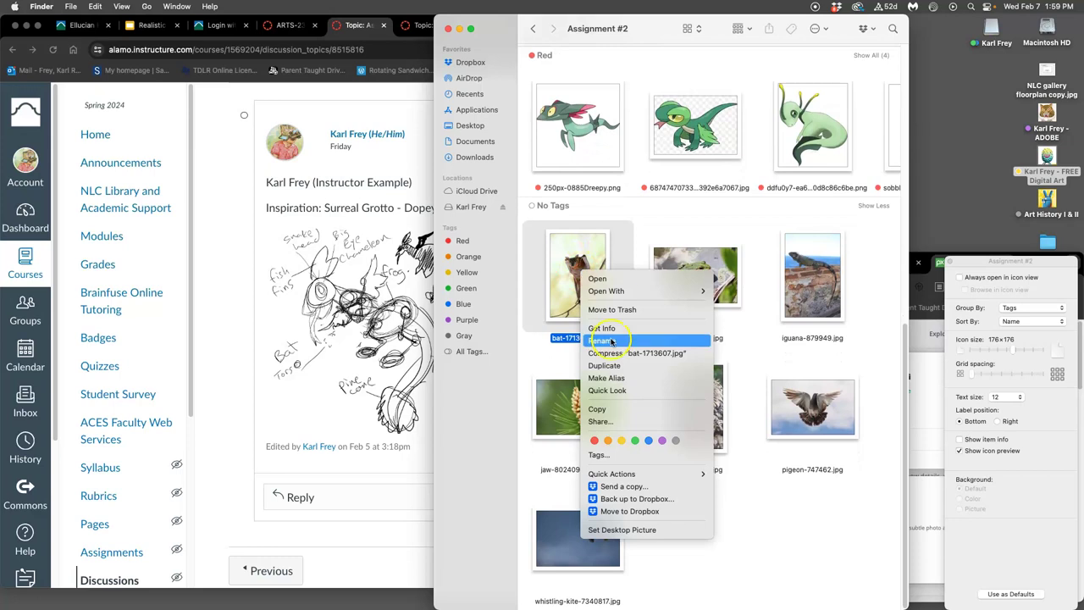
pyautogui.click(663, 440)
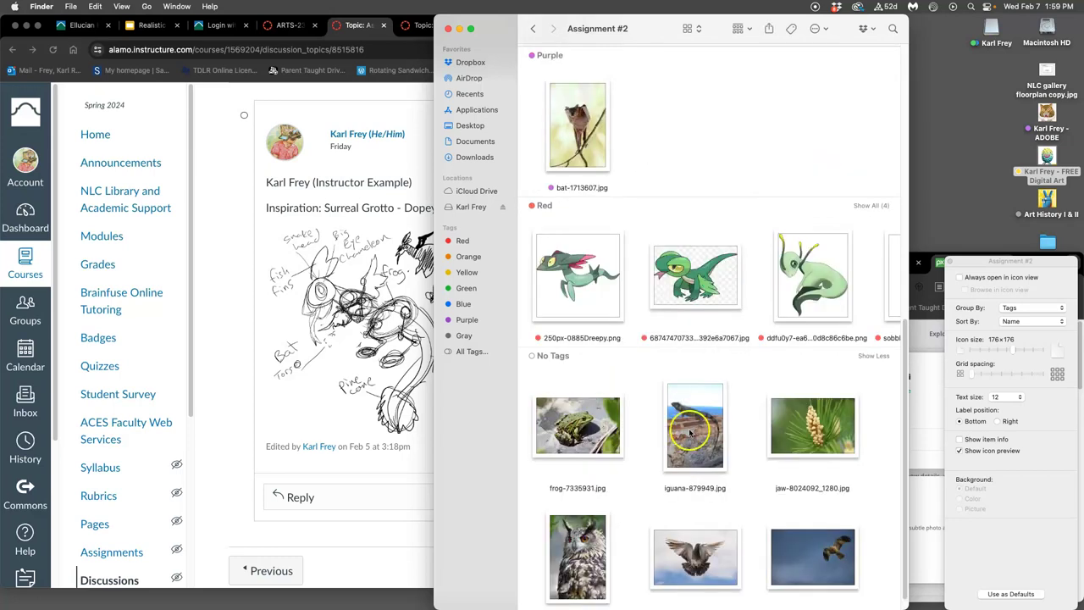
pyautogui.scroll(-1, 690, 432)
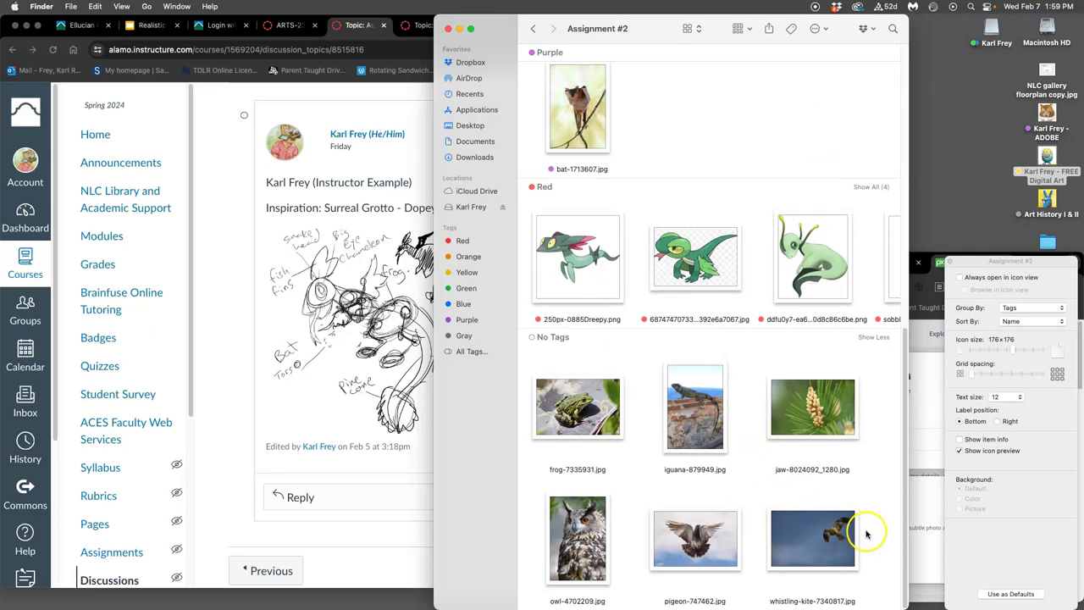
pyautogui.rightClick(583, 555)
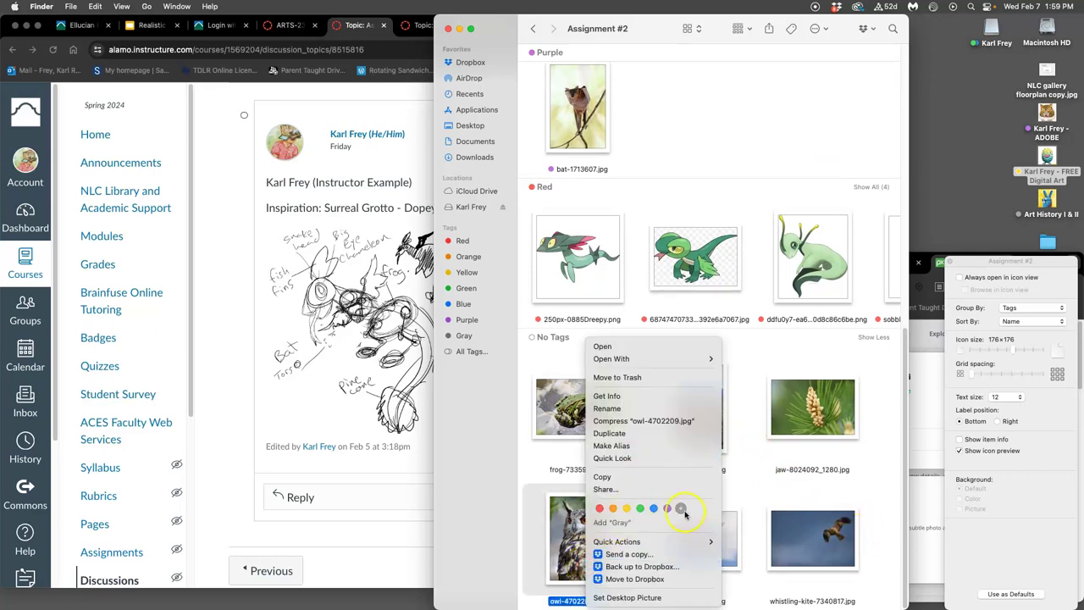
pyautogui.click(681, 508)
# Tag the pigeon, kite and frog images purple, and the iguana and jaw images blue.
pyautogui.moveTo(778, 538); pyautogui.dragTo(590, 544)
pyautogui.rightClick(602, 541)
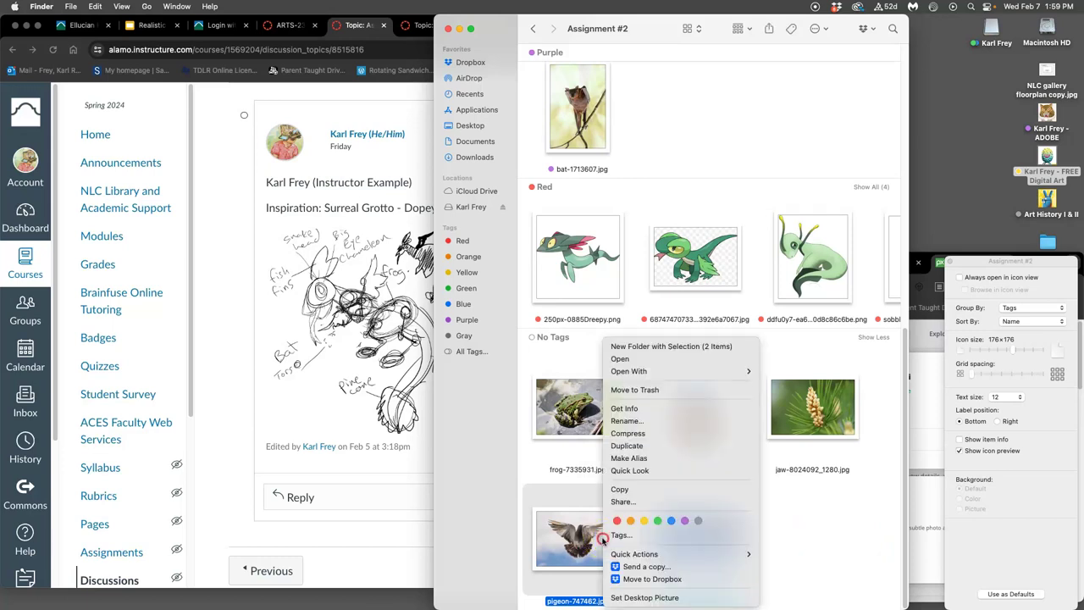
pyautogui.click(685, 521)
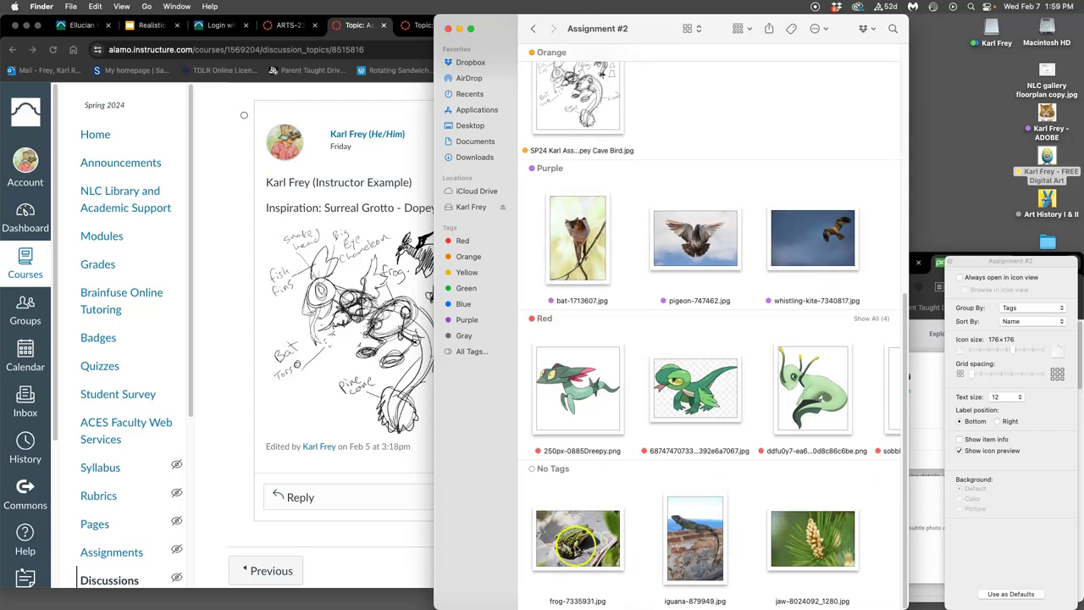
pyautogui.rightClick(577, 547)
pyautogui.click(656, 509)
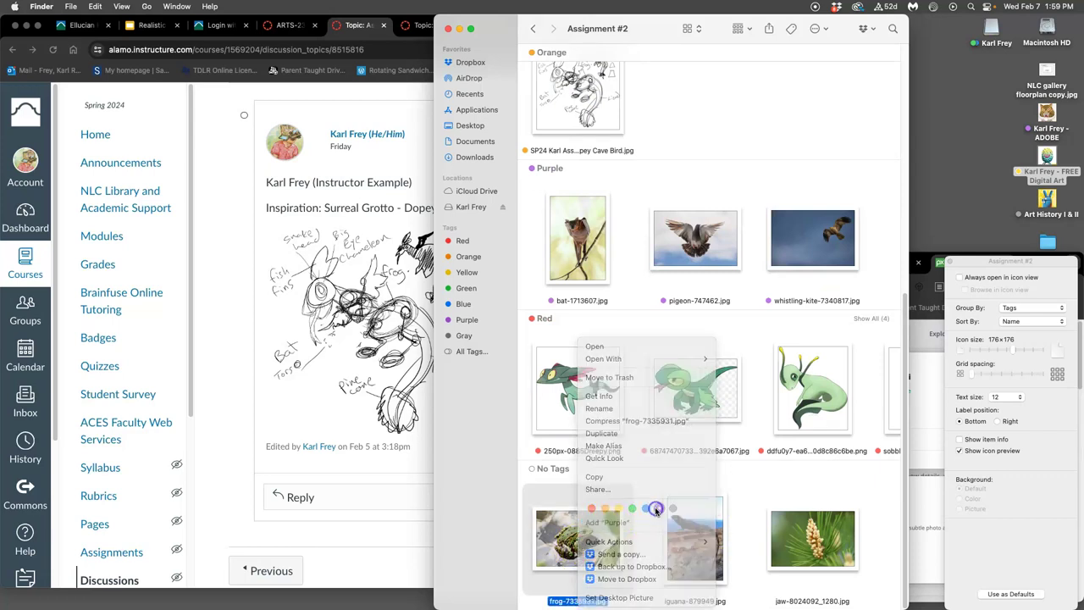
pyautogui.moveTo(746, 535); pyautogui.dragTo(578, 546)
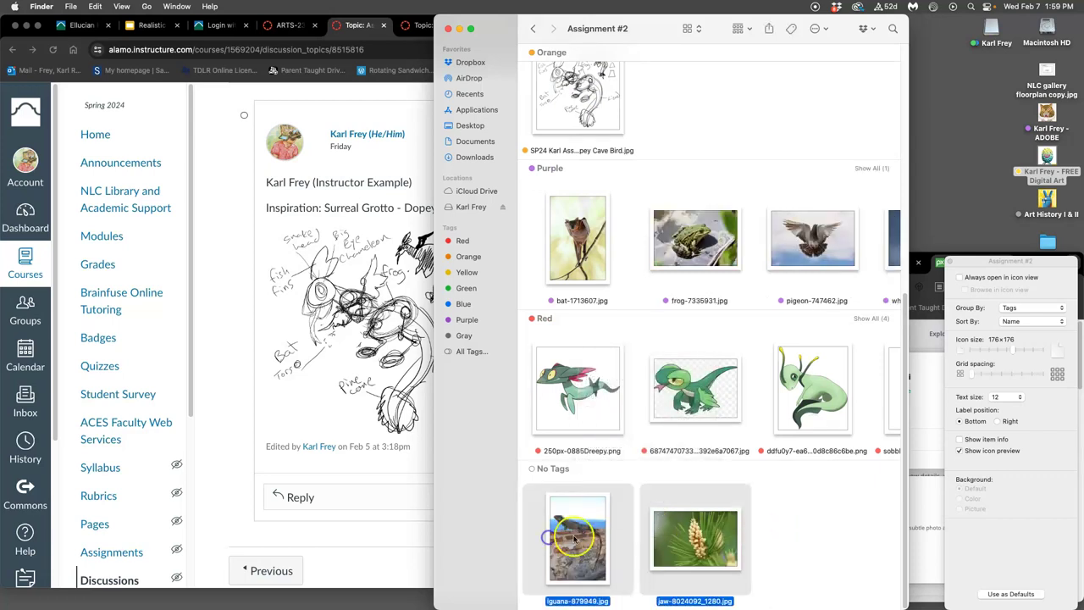
pyautogui.rightClick(577, 547)
pyautogui.click(644, 521)
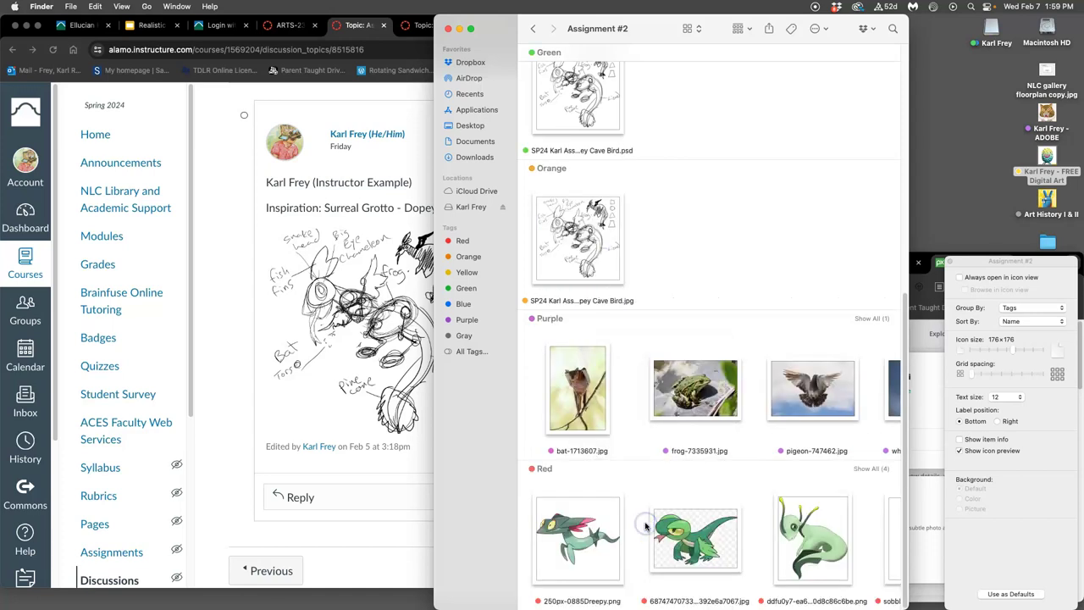
# Expand the Purple group to show all its files.
pyautogui.scroll(5, 645, 527)
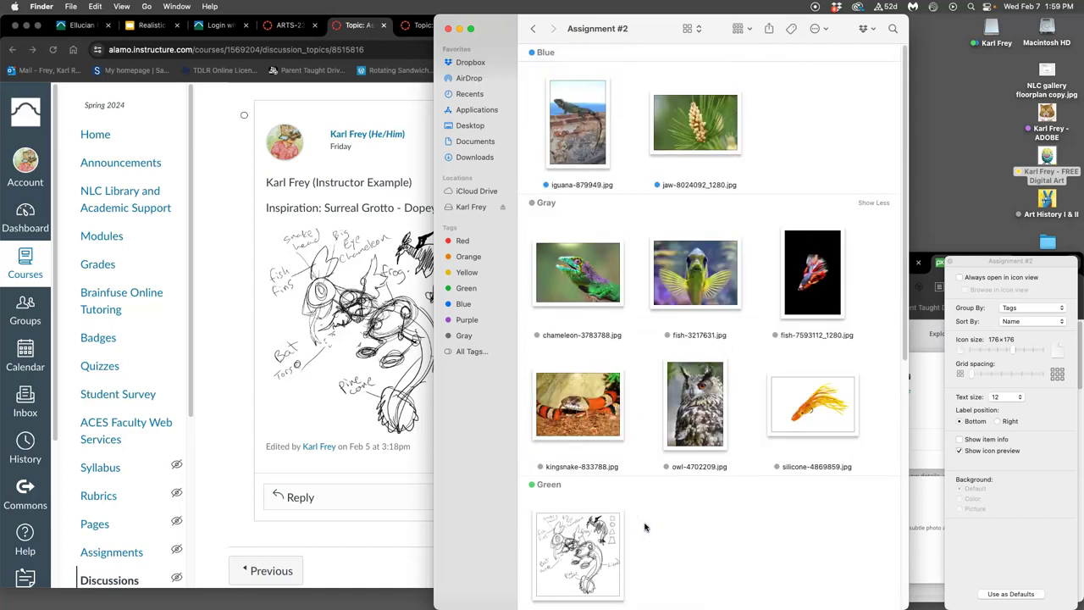
pyautogui.scroll(-2, 644, 527)
pyautogui.scroll(3, 644, 527)
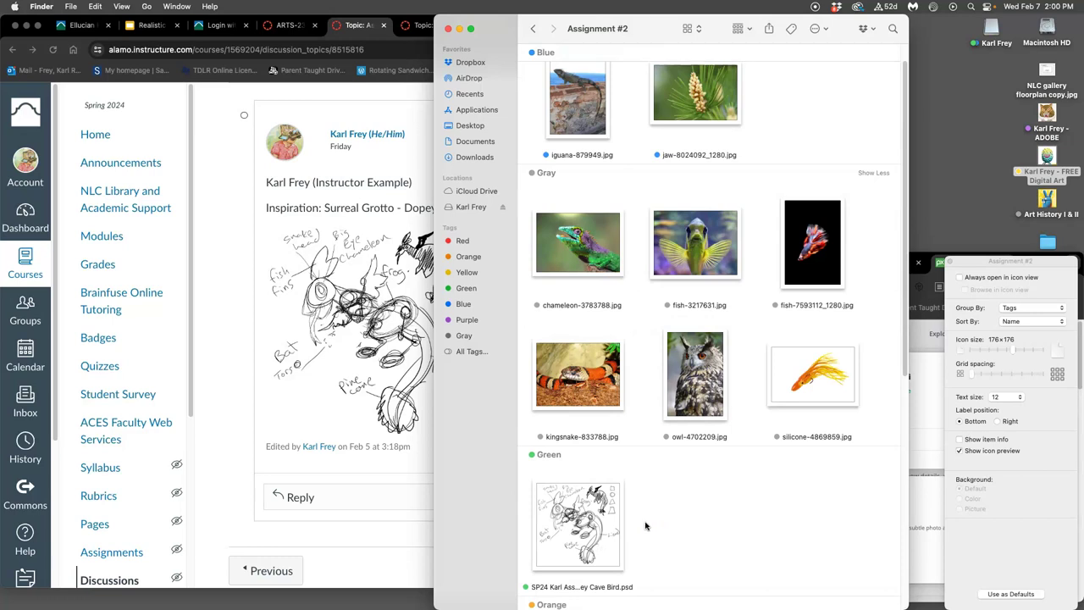
pyautogui.scroll(1, 644, 526)
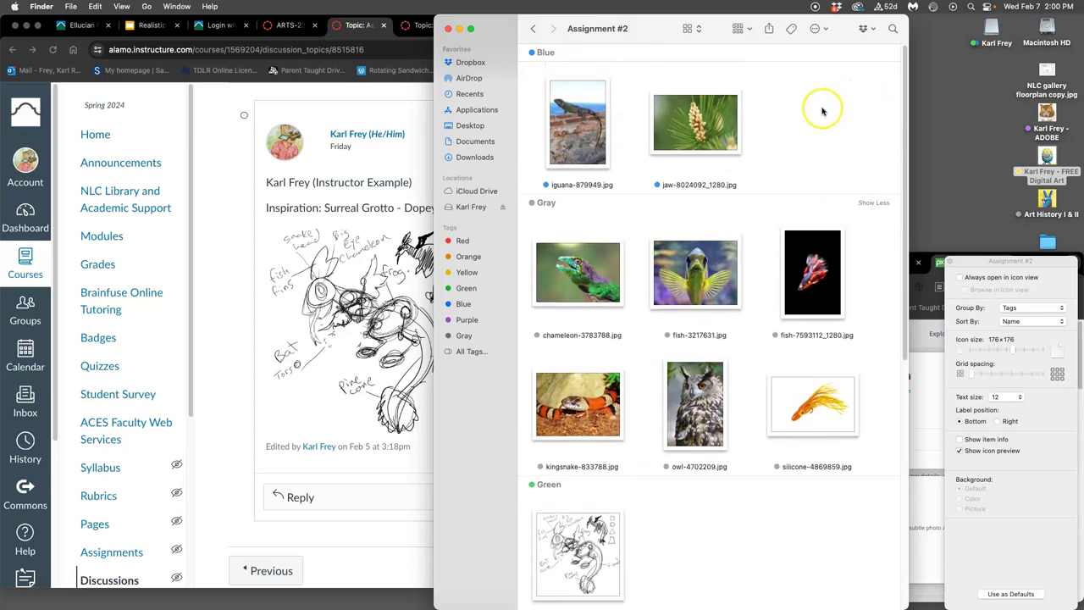
pyautogui.scroll(-4, 689, 346)
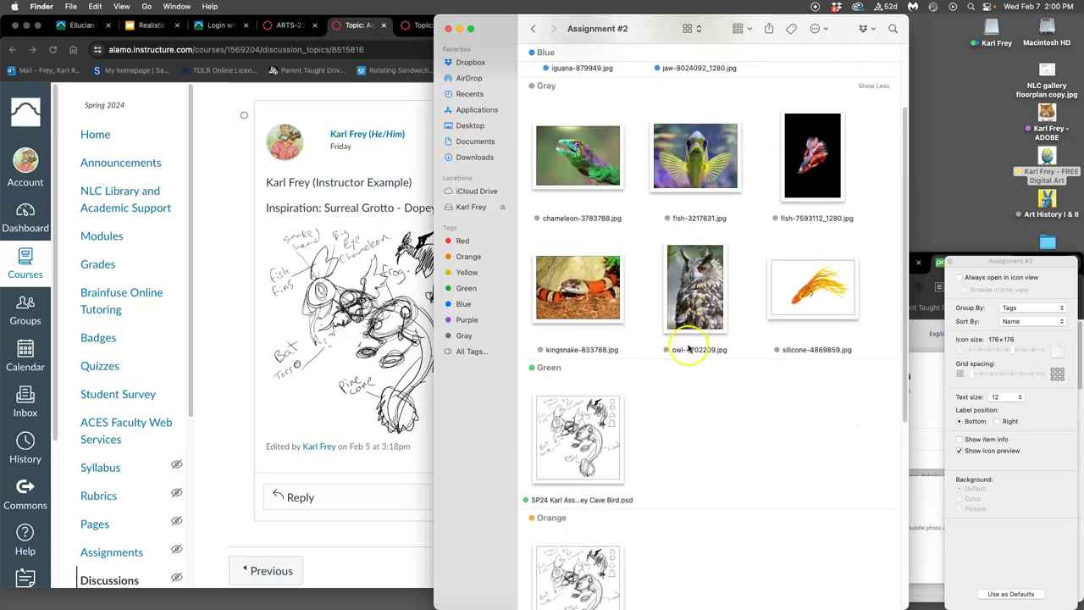
pyautogui.scroll(-2, 689, 348)
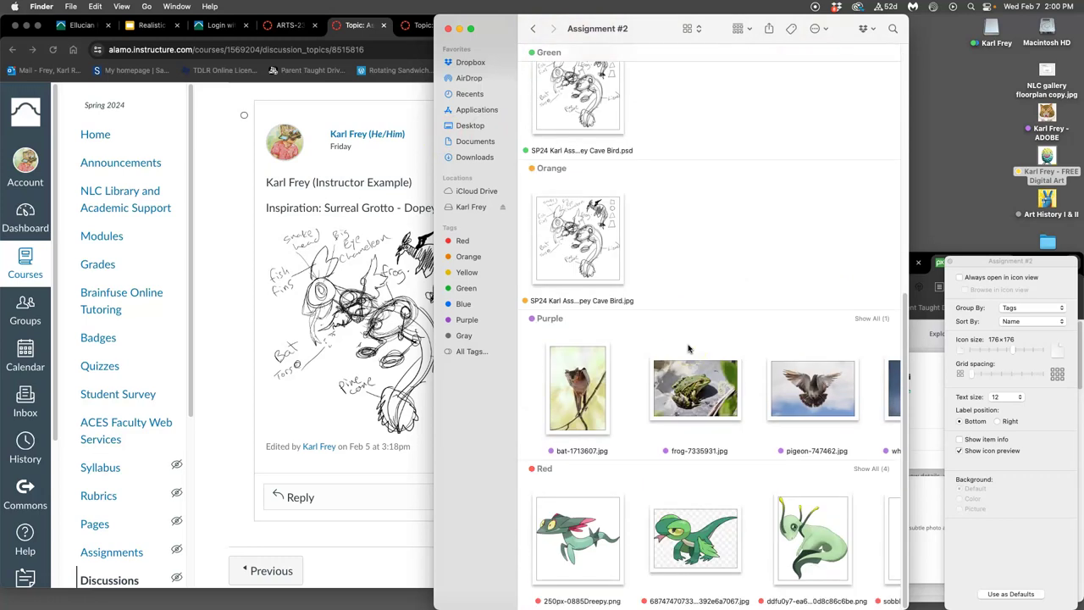
pyautogui.click(870, 319)
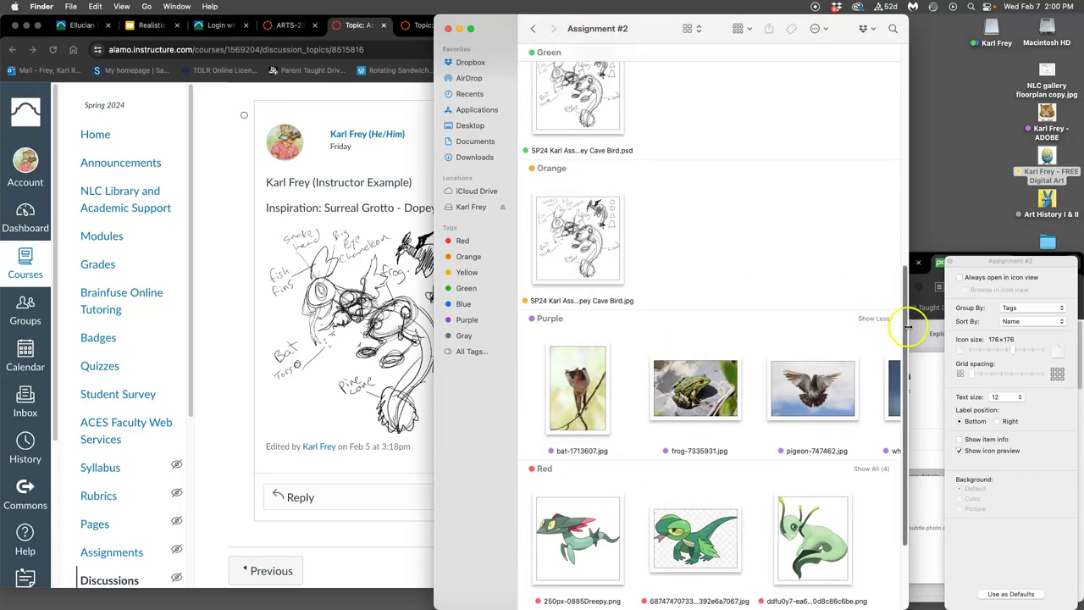
# Widen the Finder window and move View Options so all four Purple photos show in one row.
pyautogui.click(935, 329)
pyautogui.click(582, 373)
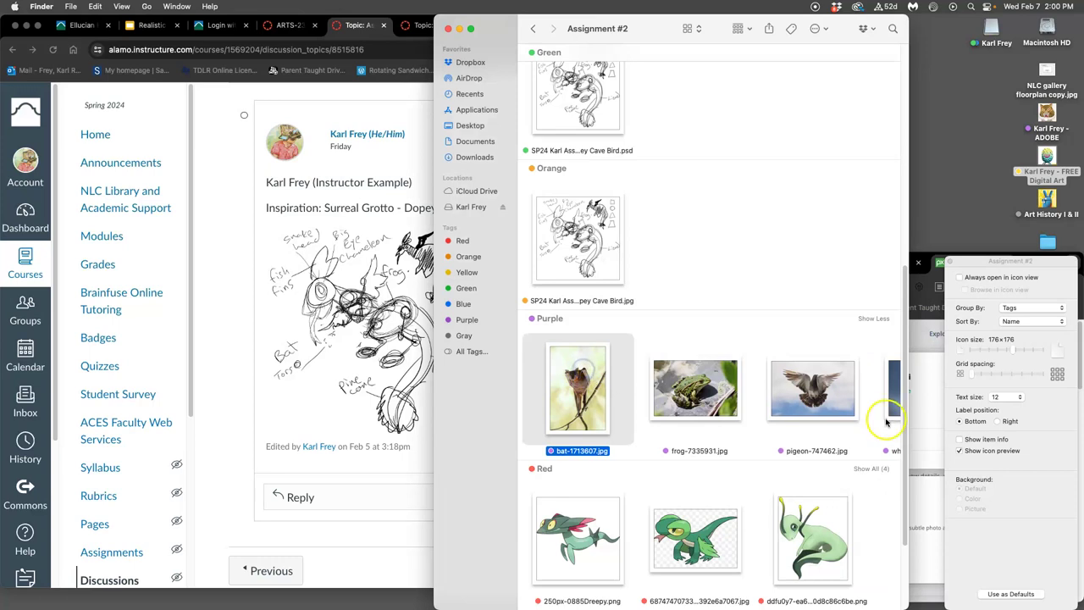
pyautogui.moveTo(902, 428); pyautogui.dragTo(1050, 426)
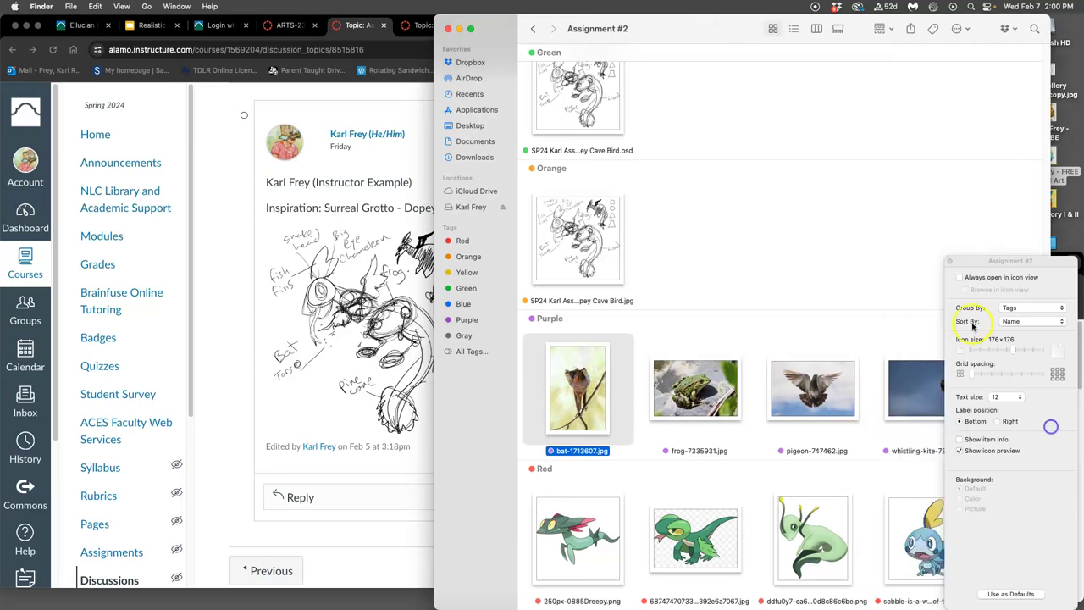
pyautogui.moveTo(998, 261); pyautogui.dragTo(1004, 514)
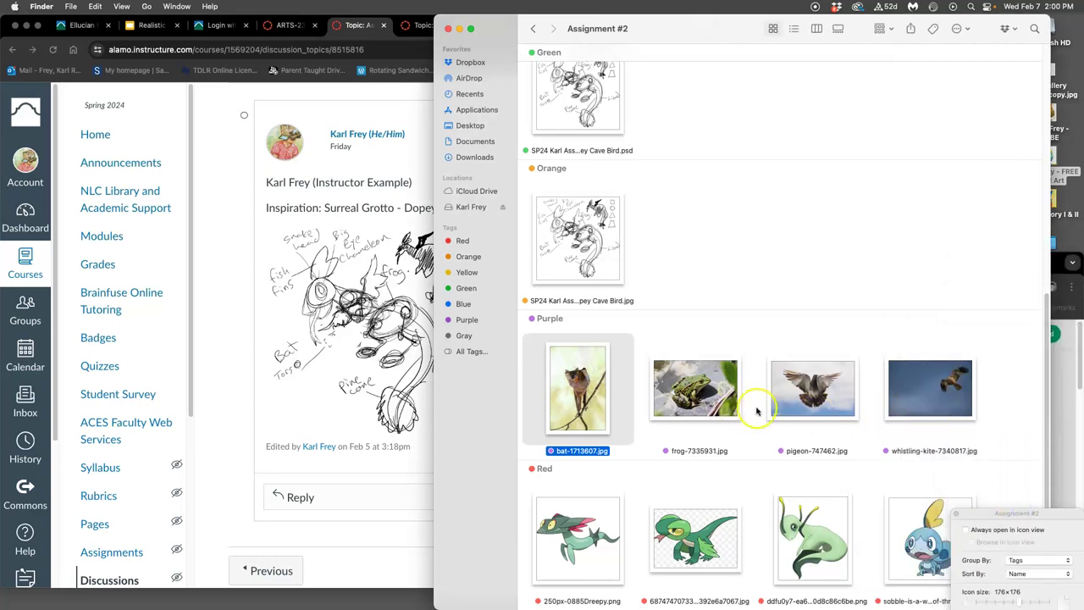
pyautogui.click(809, 193)
pyautogui.click(607, 120)
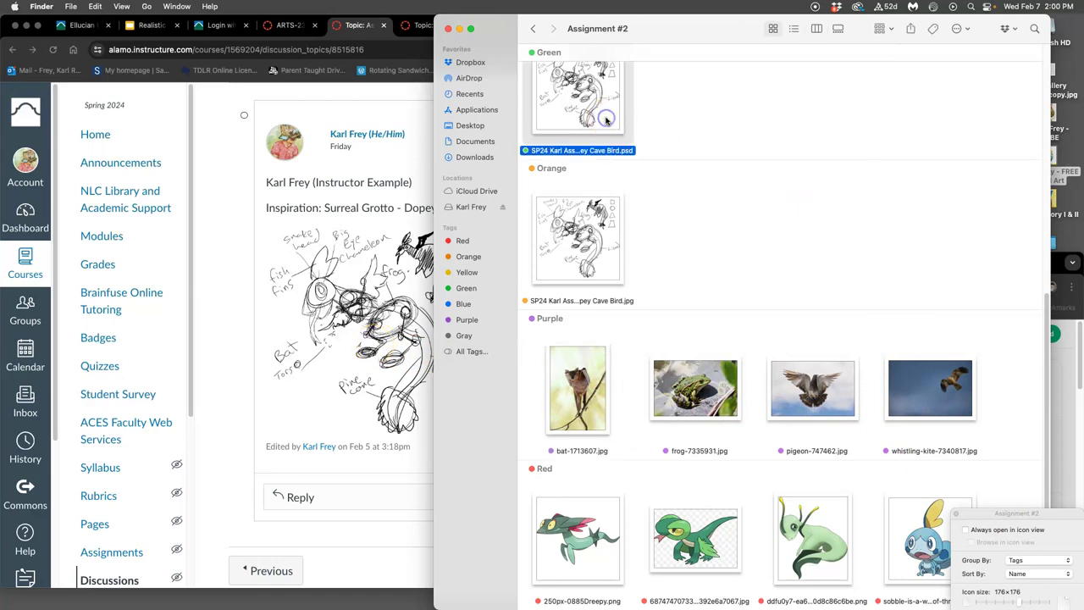
pyautogui.click(398, 152)
# Load photopea.com in a new Chrome tab.
pyautogui.click(813, 25)
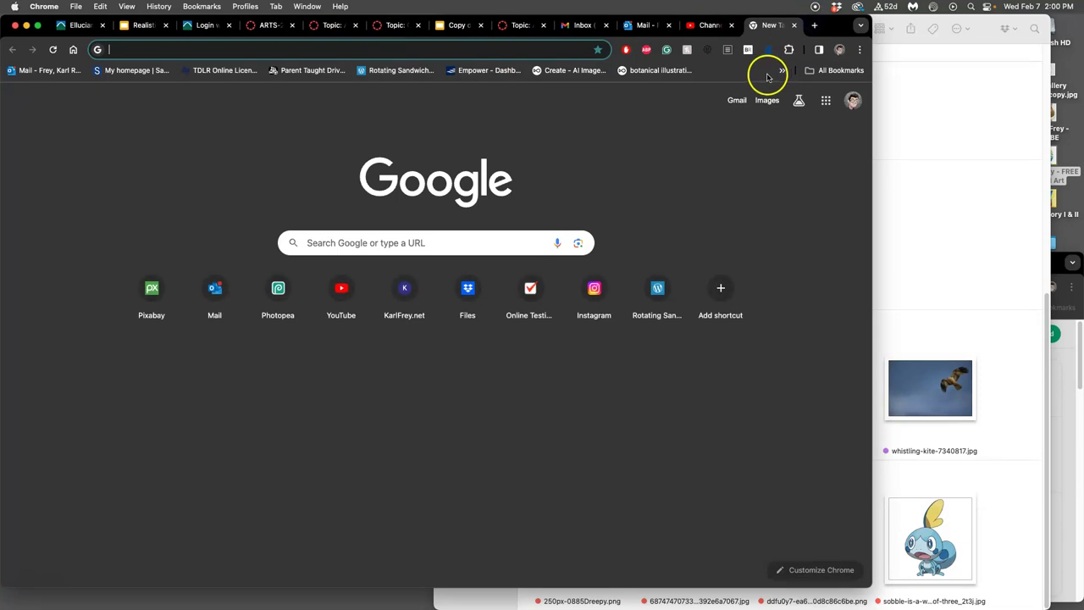
pyautogui.write('phot')
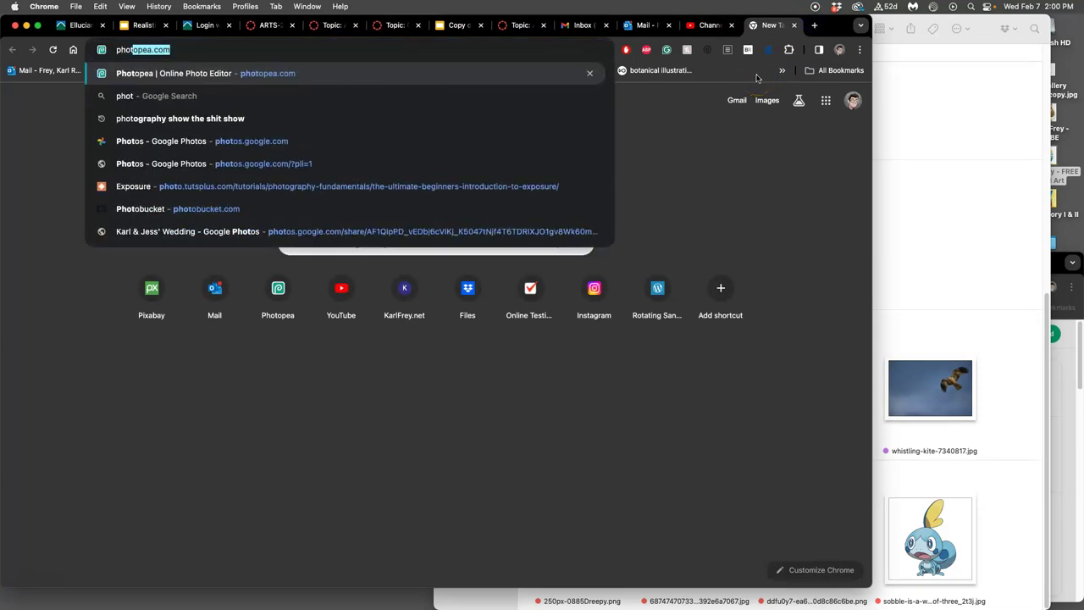
pyautogui.write('opea.com')
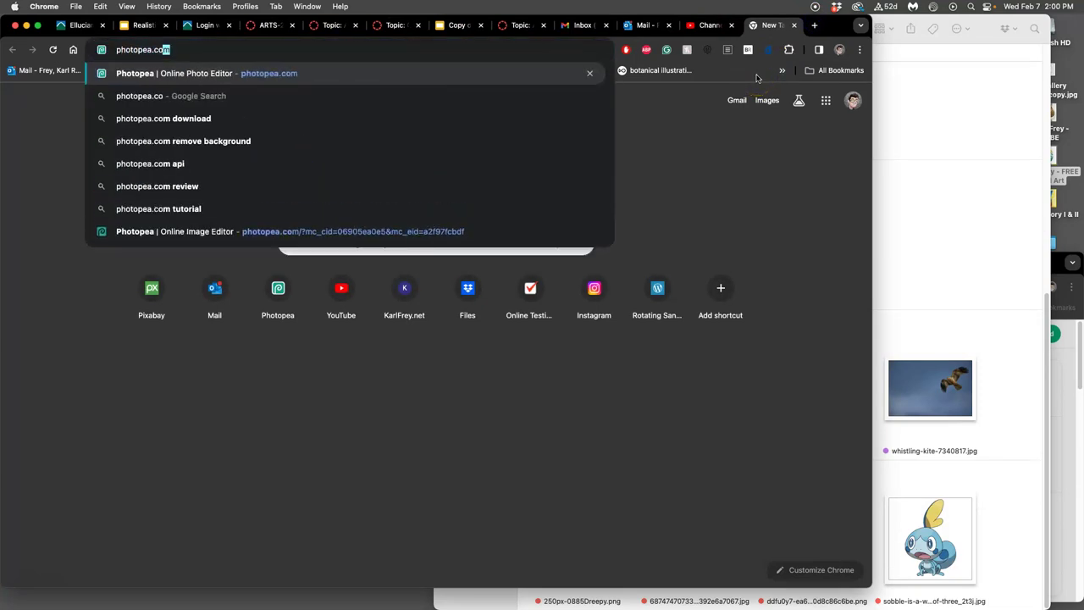
pyautogui.press('Return')
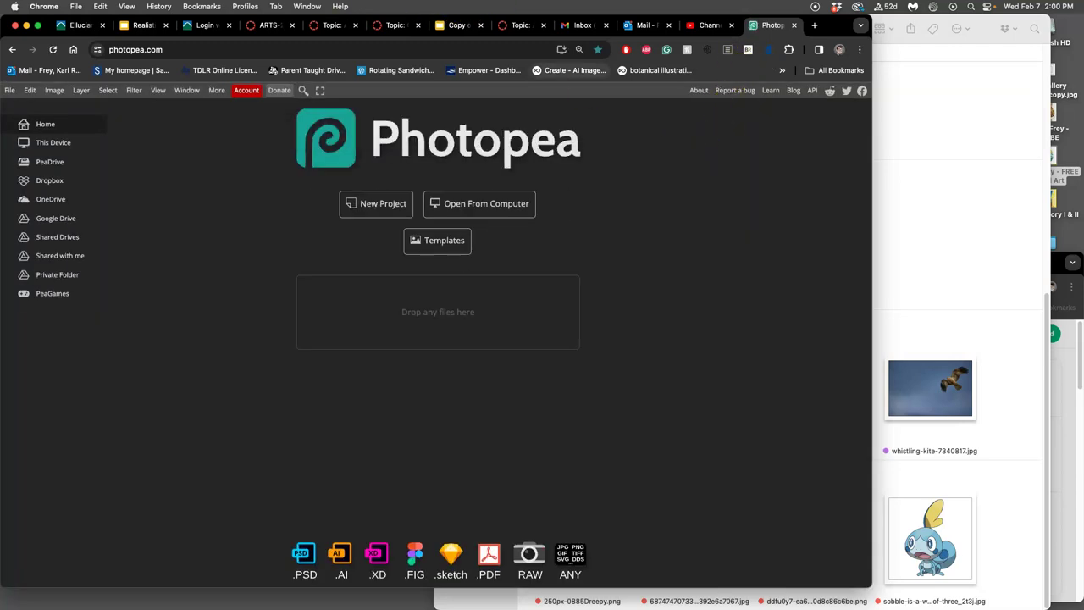
pyautogui.click(341, 7)
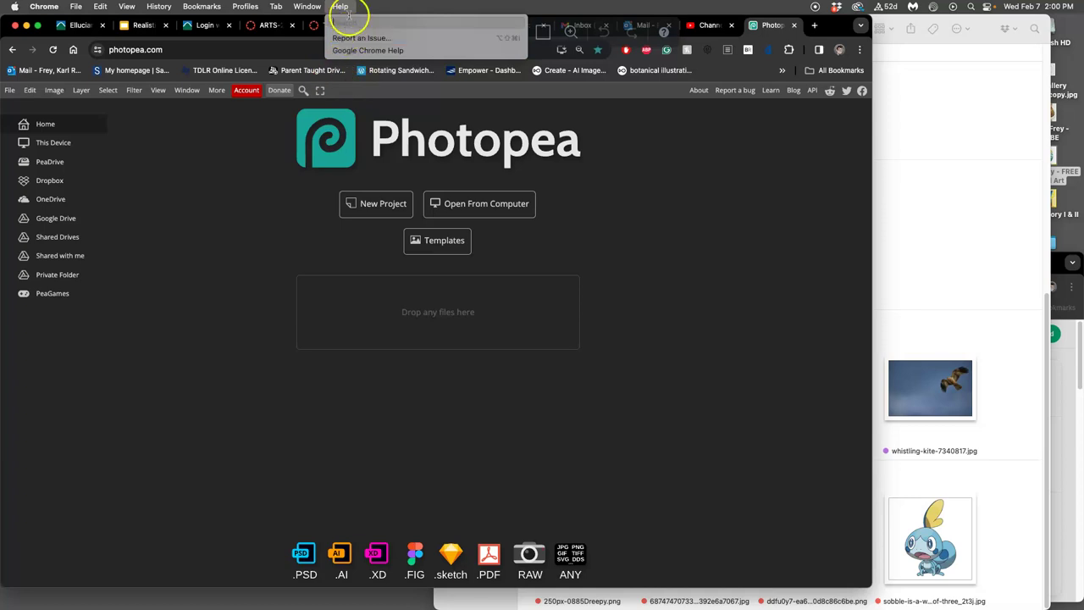
pyautogui.click(660, 145)
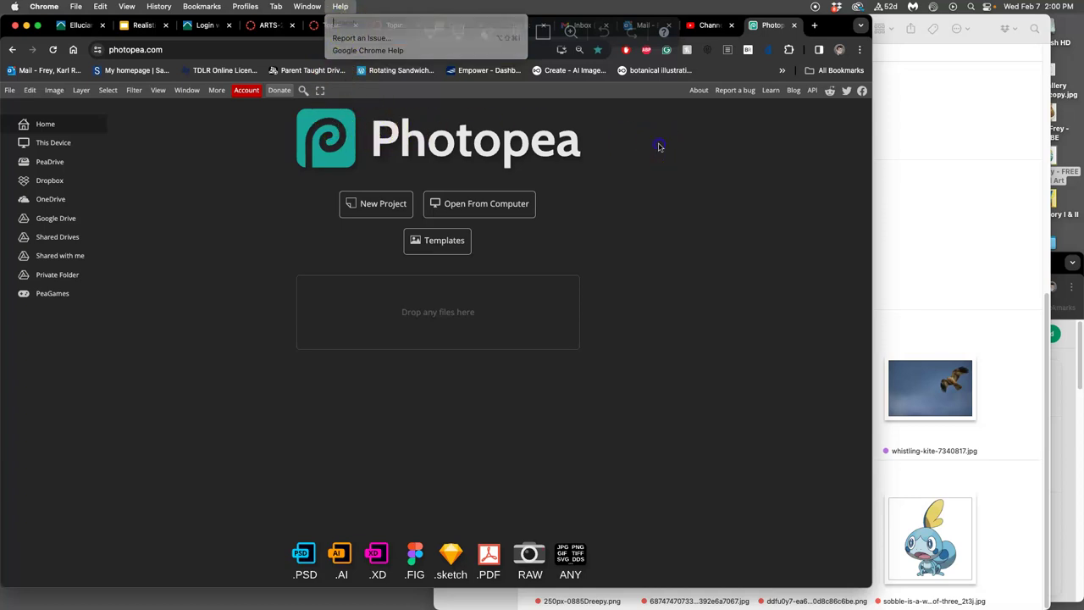
# Drop the Cave Bird PSD into Photopea and drag out guides around the drawing.
pyautogui.click(991, 181)
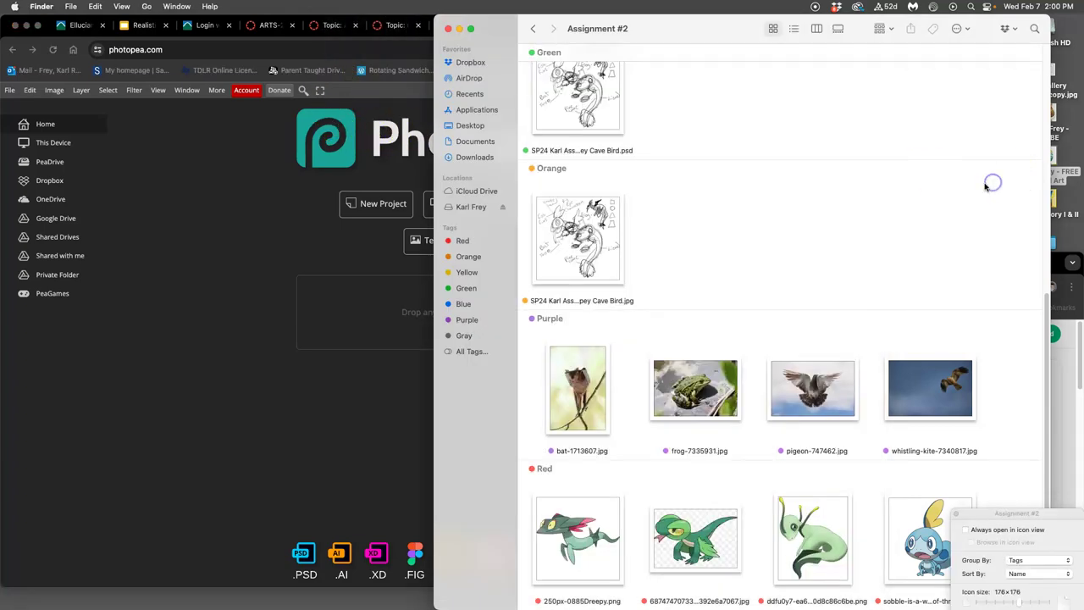
pyautogui.moveTo(593, 97)
pyautogui.mouseDown()
pyautogui.moveTo(419, 310)
pyautogui.moveTo(406, 310)
pyautogui.mouseUp()
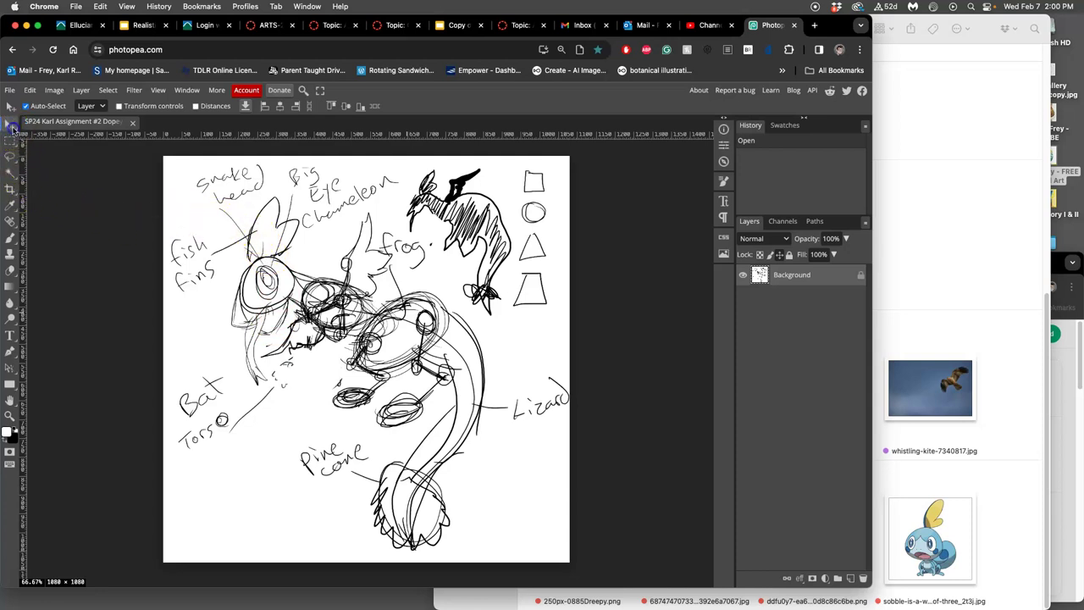
pyautogui.moveTo(22, 156); pyautogui.dragTo(218, 180)
pyautogui.moveTo(405, 136)
pyautogui.mouseDown()
pyautogui.moveTo(388, 147)
pyautogui.moveTo(386, 191)
pyautogui.mouseUp()
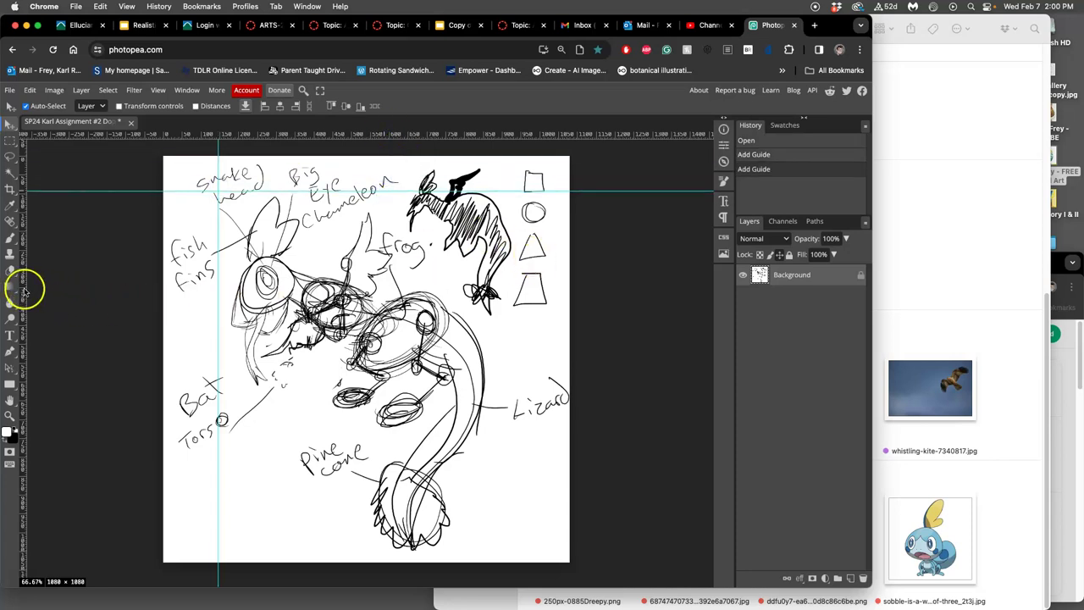
pyautogui.moveTo(23, 296); pyautogui.dragTo(500, 322)
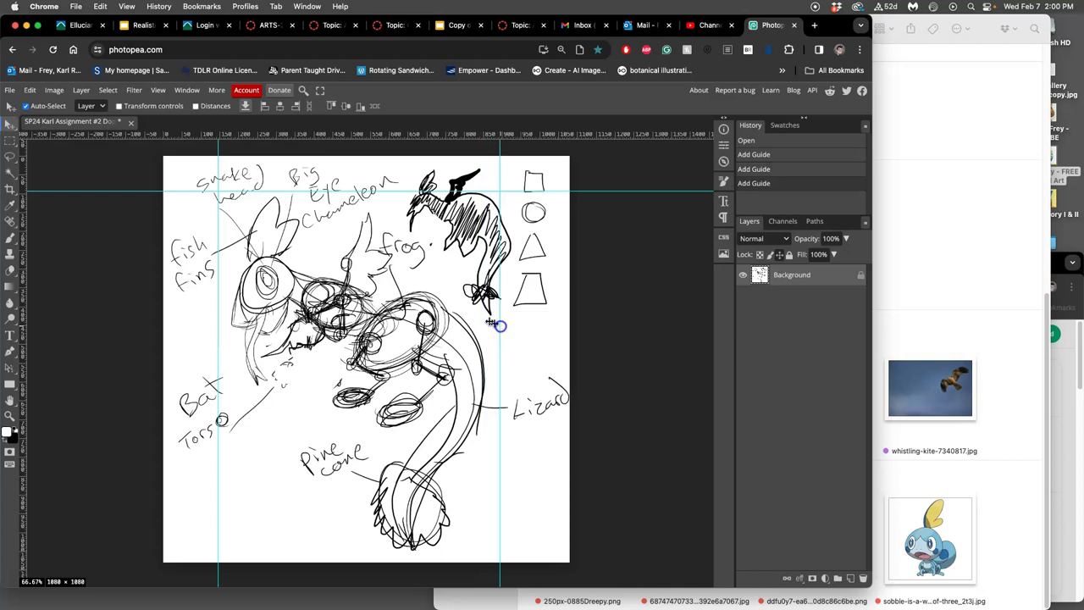
pyautogui.moveTo(416, 138); pyautogui.dragTo(402, 563)
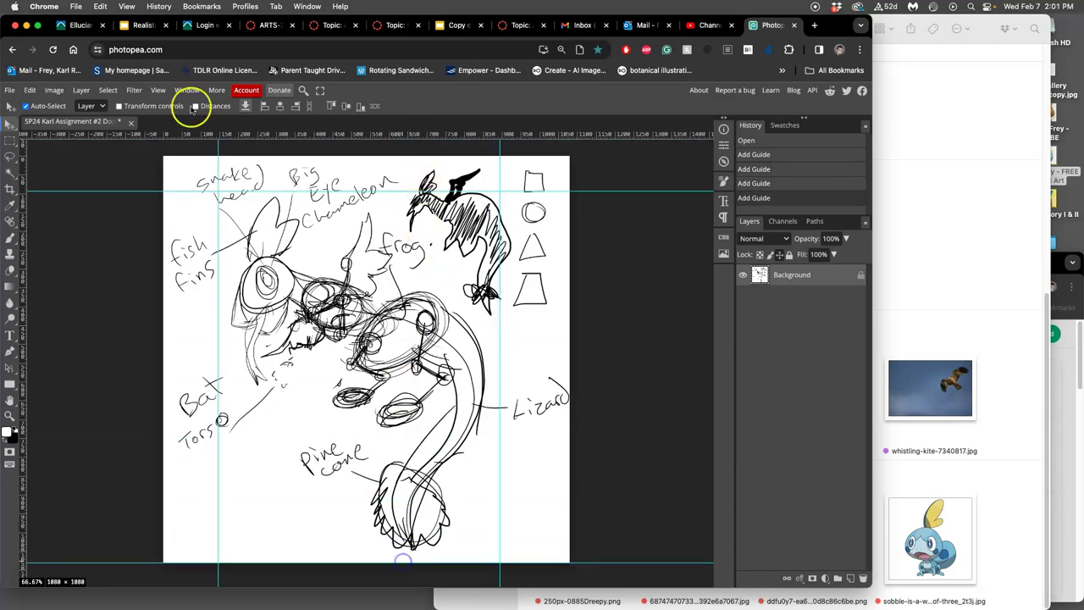
# Crop the sketch to the guides, leaving a 748 × 986 canvas.
pyautogui.click(10, 189)
pyautogui.moveTo(164, 158); pyautogui.dragTo(219, 191)
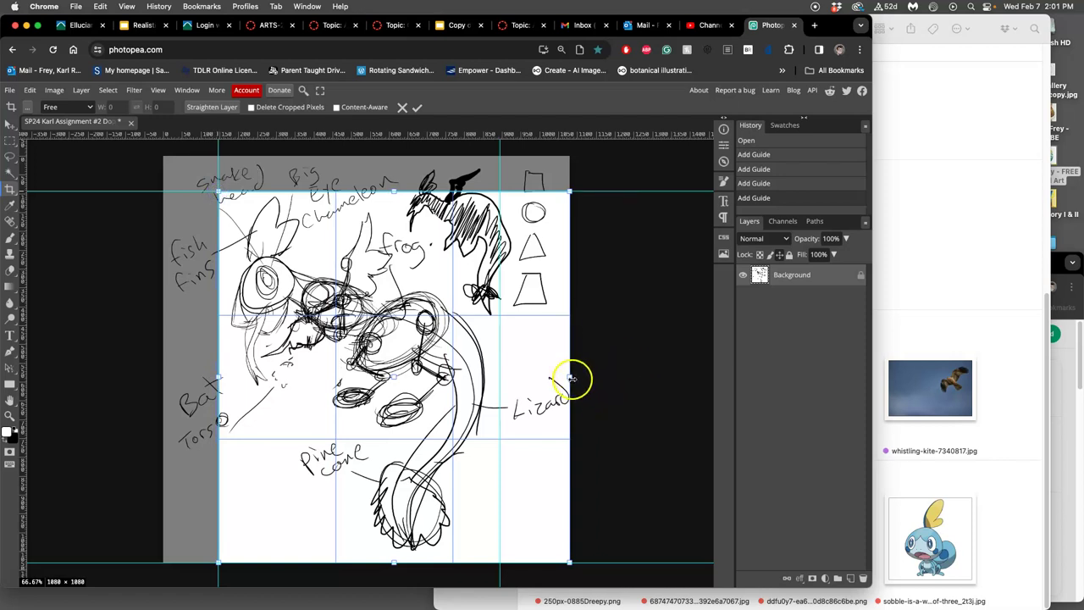
pyautogui.moveTo(570, 377); pyautogui.dragTo(501, 385)
pyautogui.press('Return')
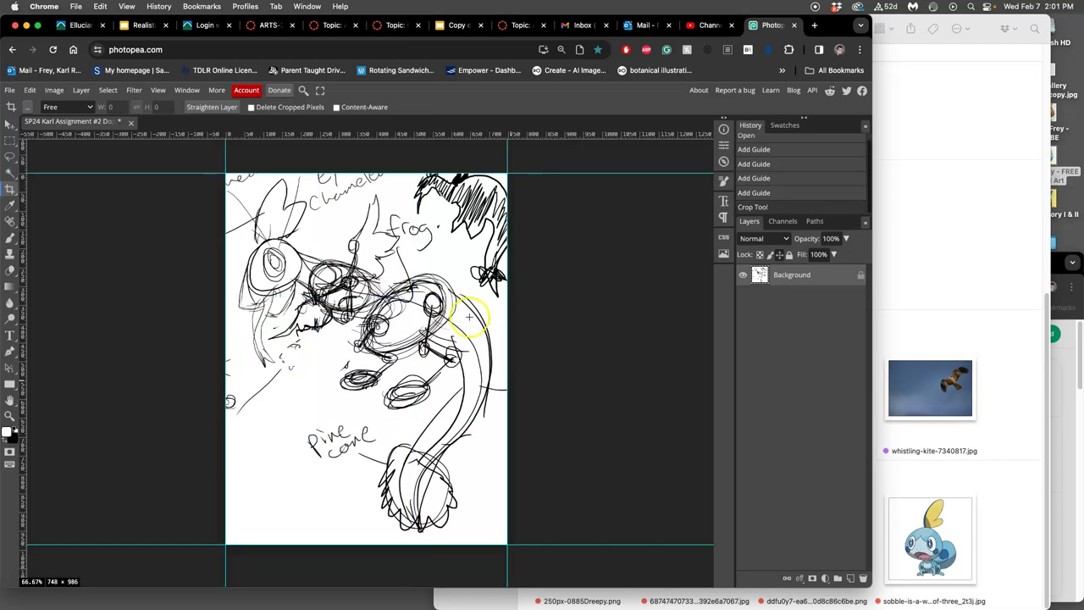
pyautogui.scroll(-3, 366, 343)
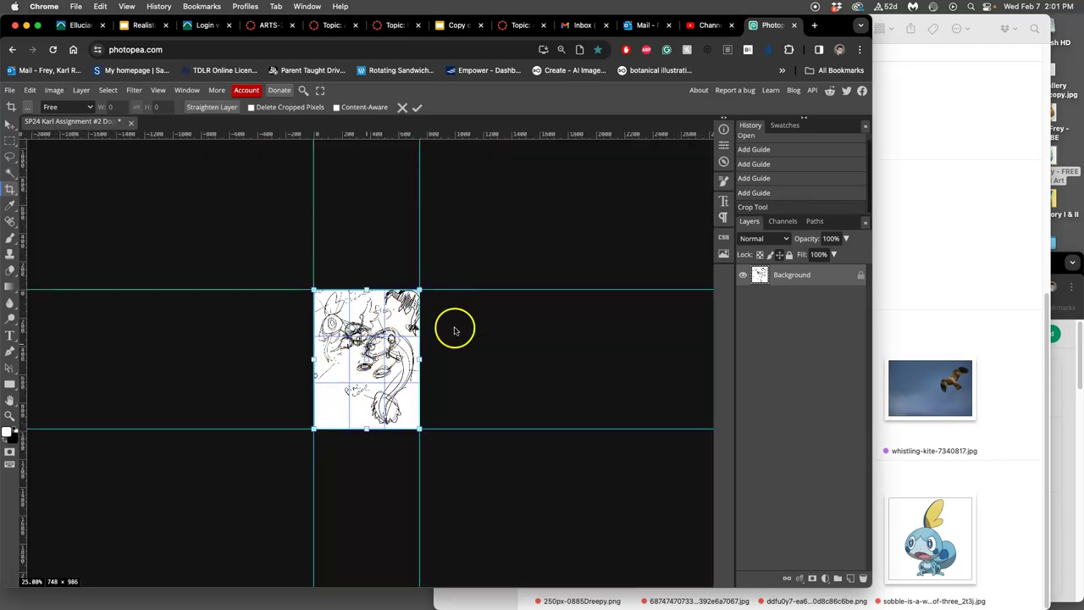
pyautogui.click(10, 124)
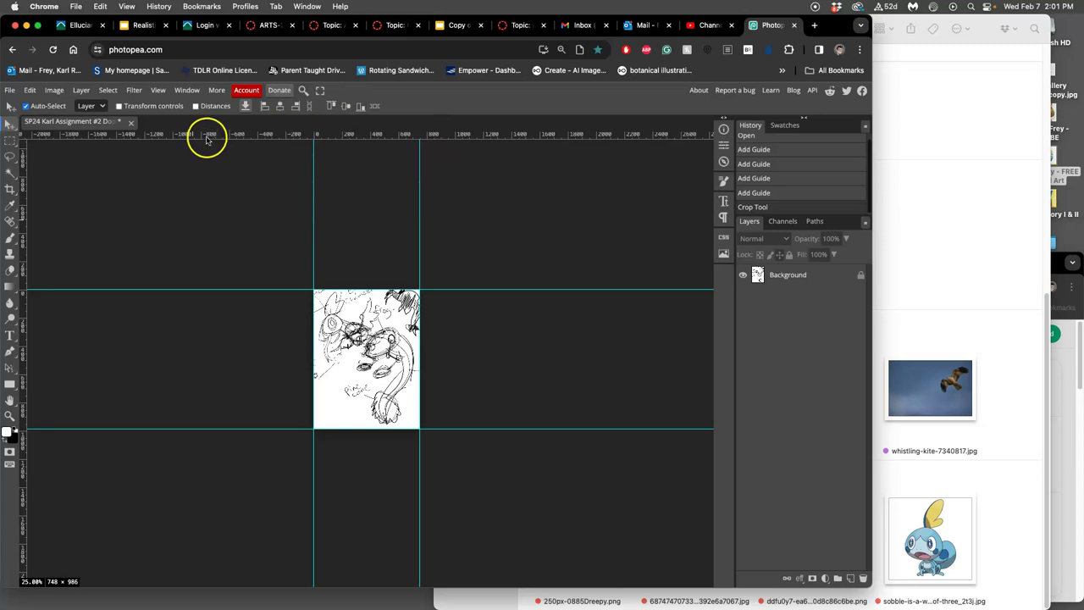
# In Image Size, enter 11 × 14.5 inches at 300 DPI without applying it.
pyautogui.click(56, 91)
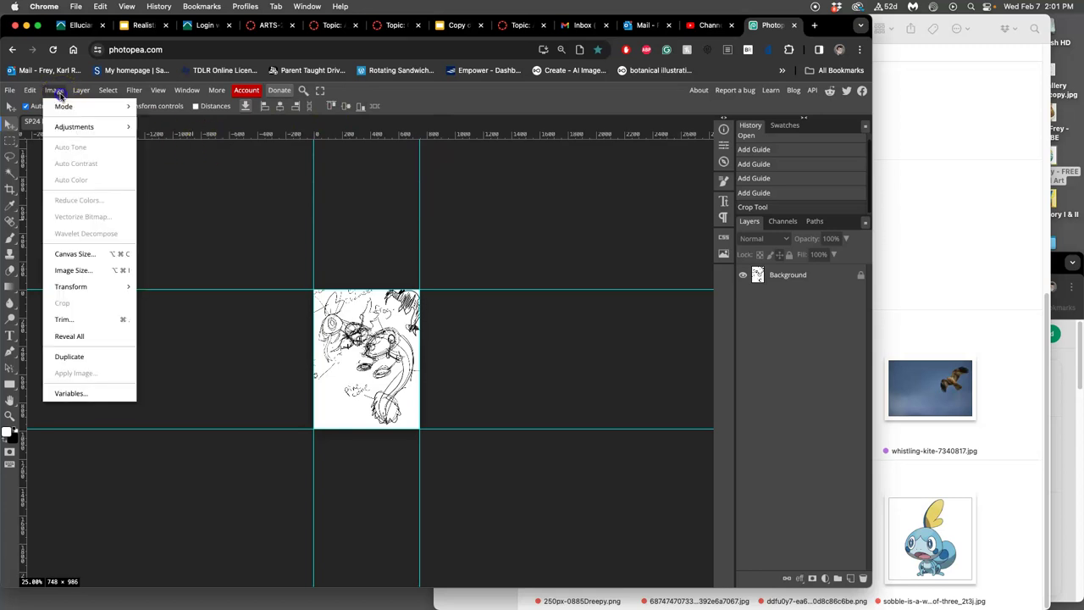
pyautogui.click(73, 269)
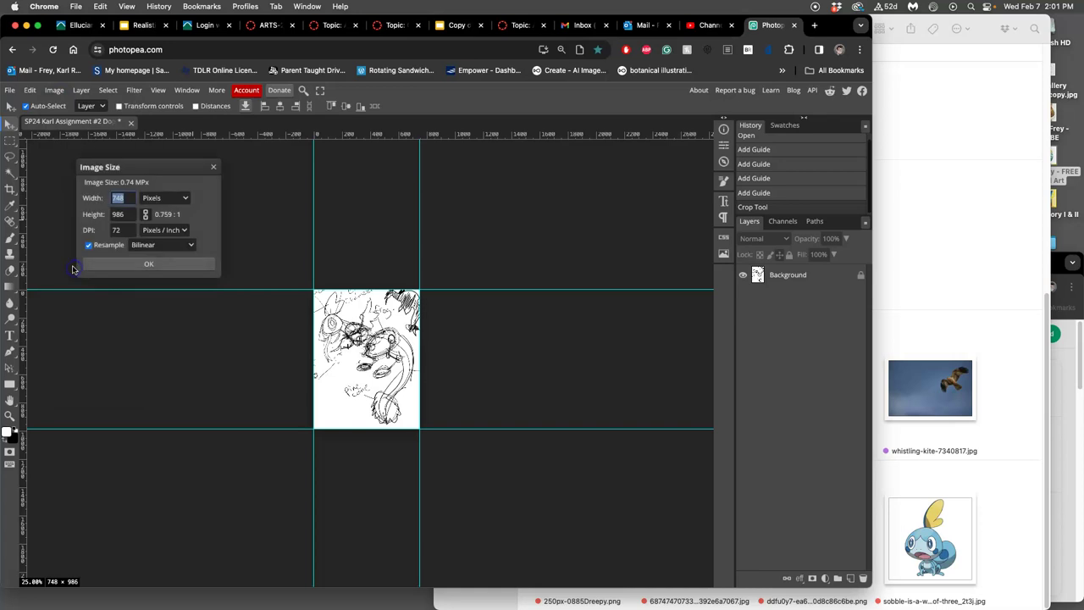
pyautogui.click(161, 197)
pyautogui.click(168, 246)
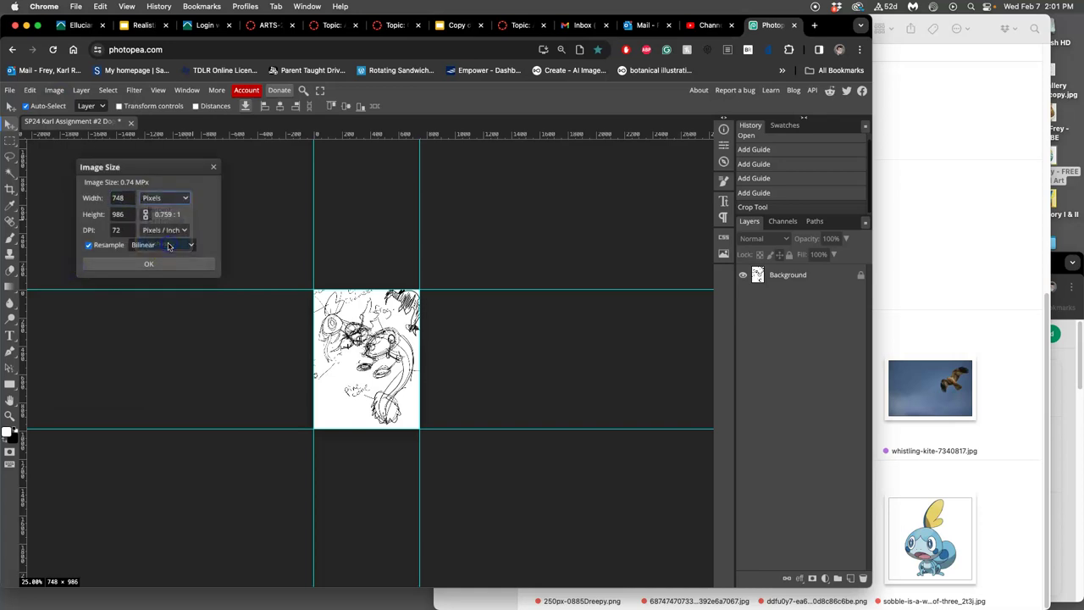
pyautogui.click(116, 198)
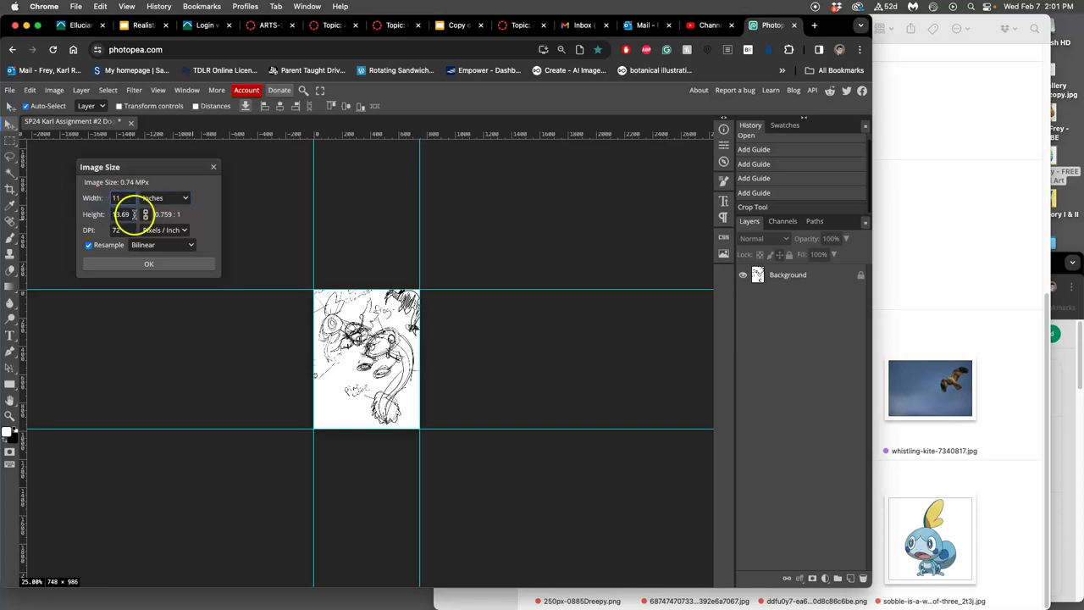
pyautogui.click(211, 218)
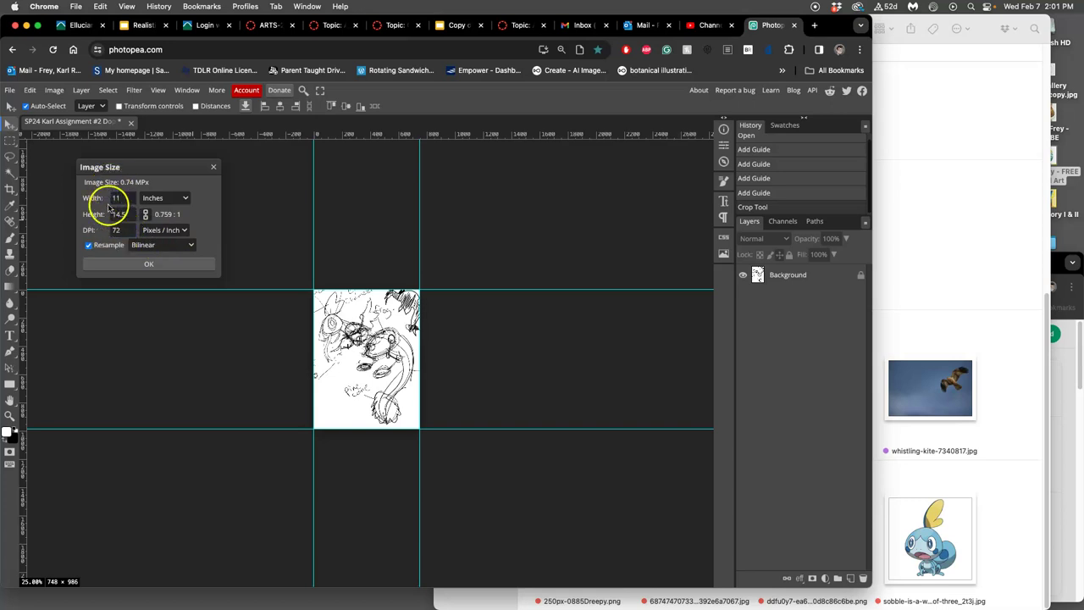
pyautogui.click(120, 231)
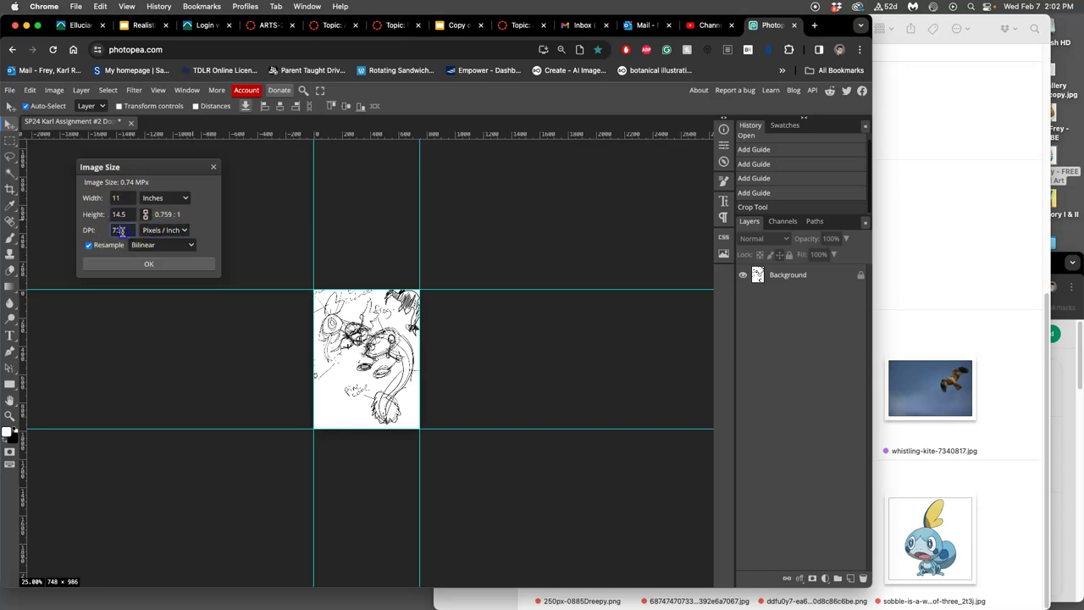
pyautogui.click(183, 231)
# Apply the 3300 × 4350 px image size and show the reference folder's Gray group beside it.
pyautogui.click(177, 265)
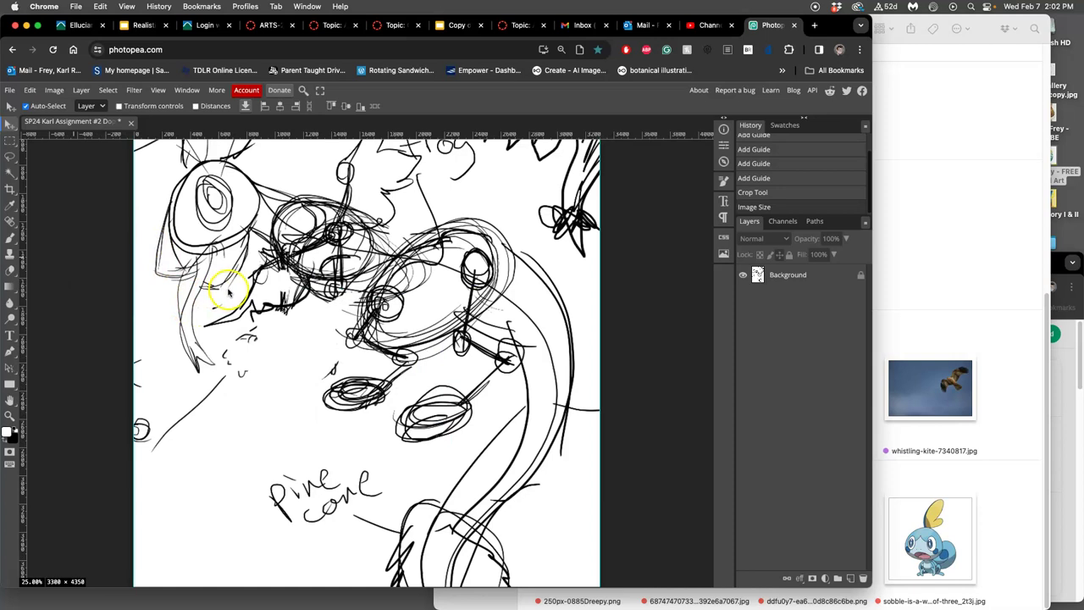
pyautogui.scroll(-3, 228, 292)
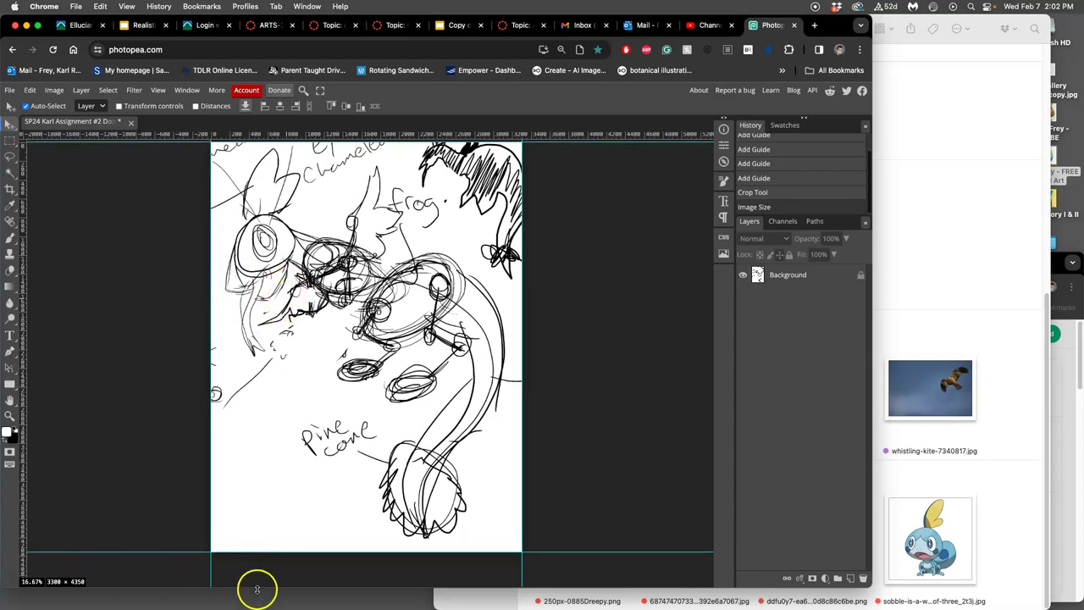
pyautogui.moveTo(254, 586); pyautogui.dragTo(258, 572)
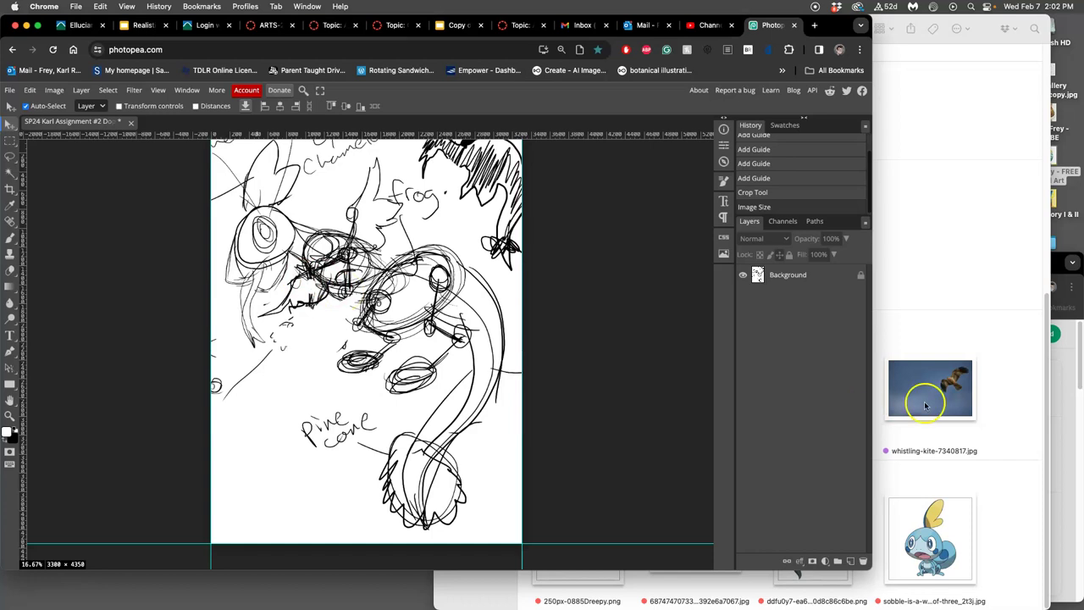
pyautogui.click(995, 406)
pyautogui.scroll(5, 703, 410)
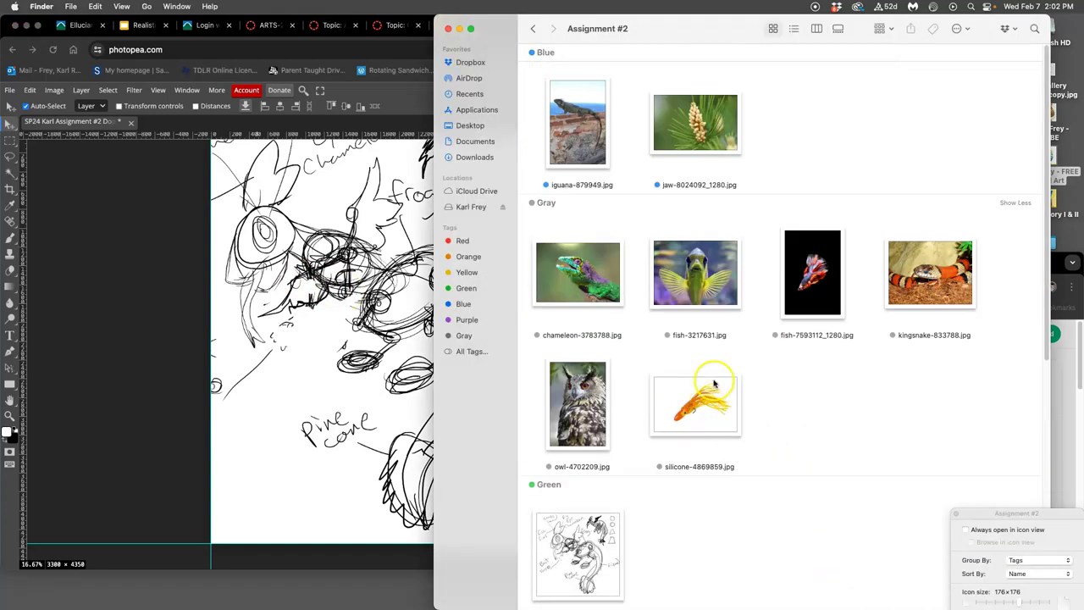
# Place the chameleon photo into the sketch as a layer above the Background.
pyautogui.click(605, 287)
pyautogui.click(315, 307)
pyautogui.moveTo(315, 306); pyautogui.dragTo(317, 308)
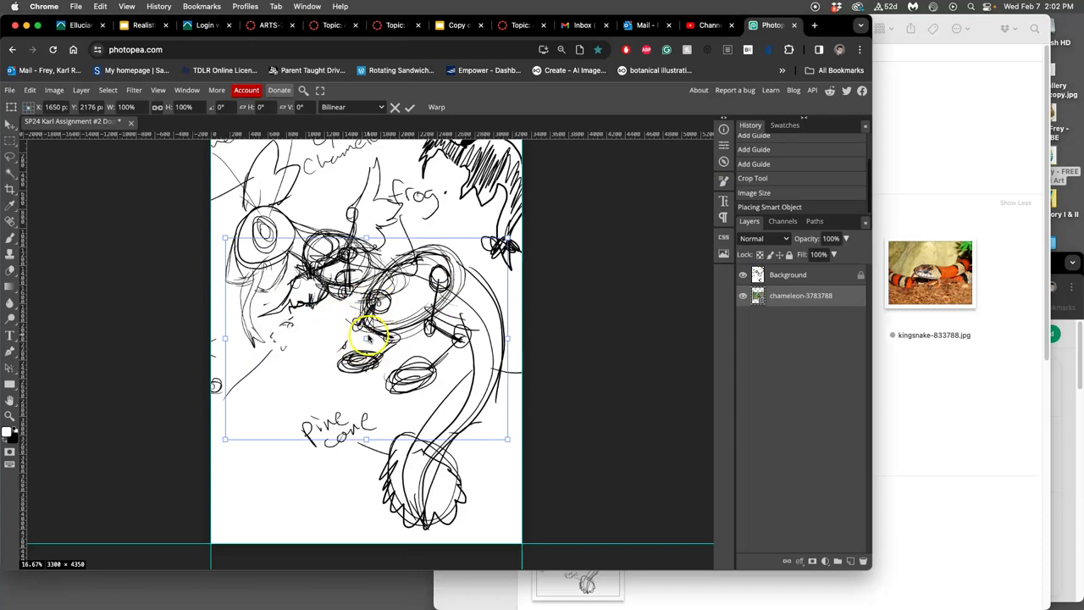
pyautogui.moveTo(791, 298); pyautogui.dragTo(758, 273)
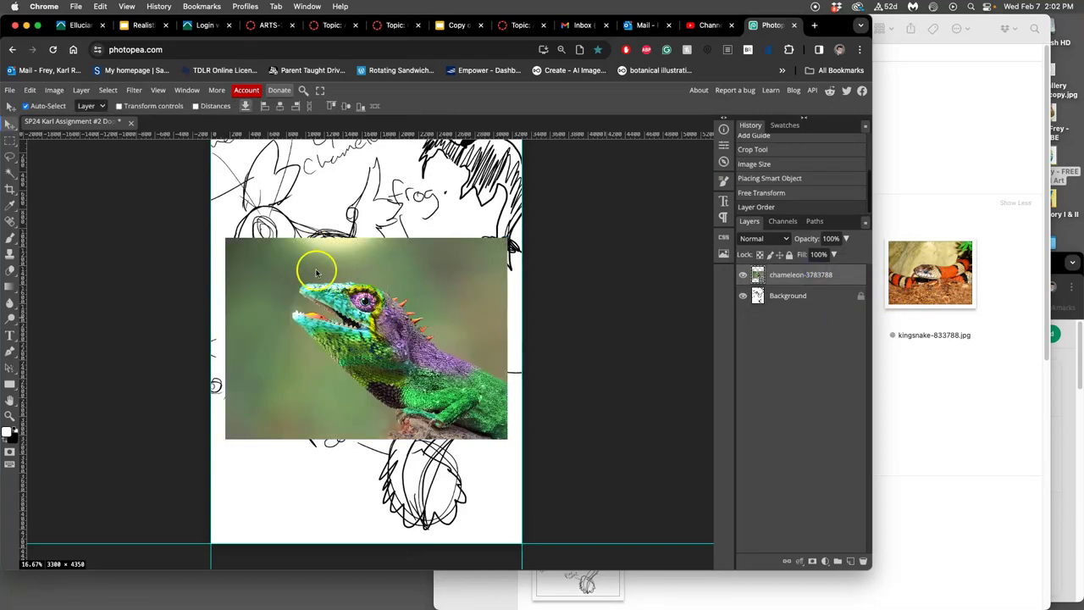
# Delete the chameleon layer, deselect the Background, and zoom out to 8.33%.
pyautogui.press('Delete')
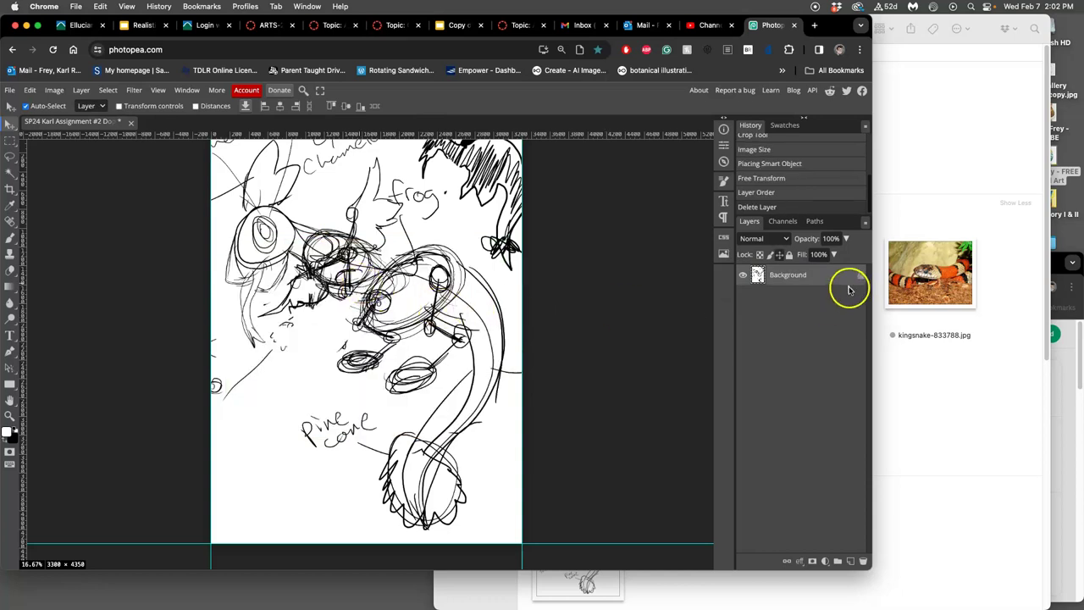
pyautogui.click(837, 286)
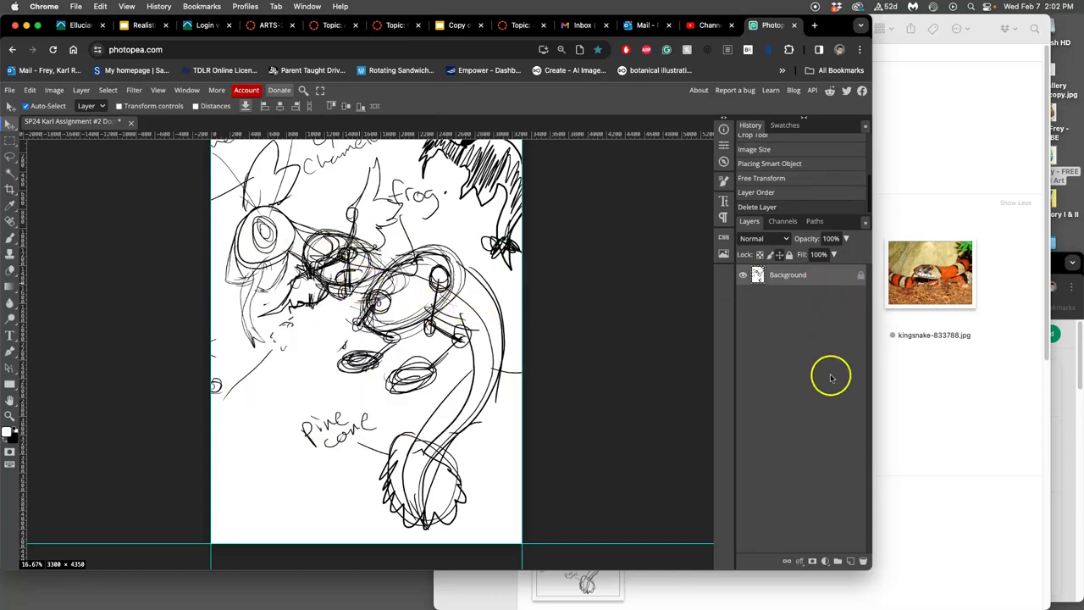
pyautogui.click(540, 390)
pyautogui.press('super+minus')
pyautogui.press('super+minus')
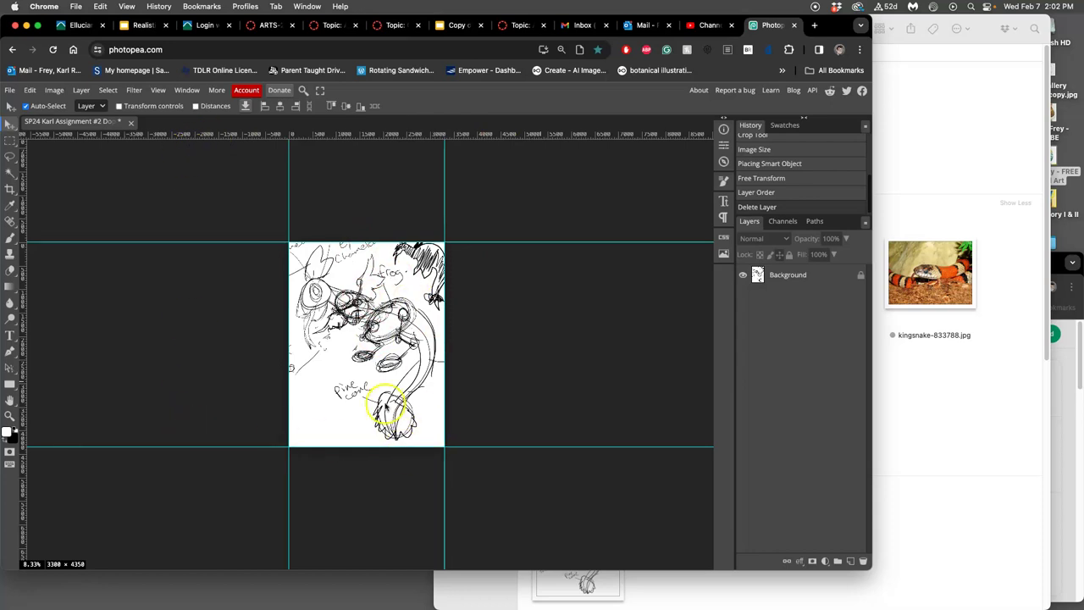
# Set Canvas Size to 30 × 40 inches, leaving the sketch centred in transparent space.
pyautogui.click(54, 89)
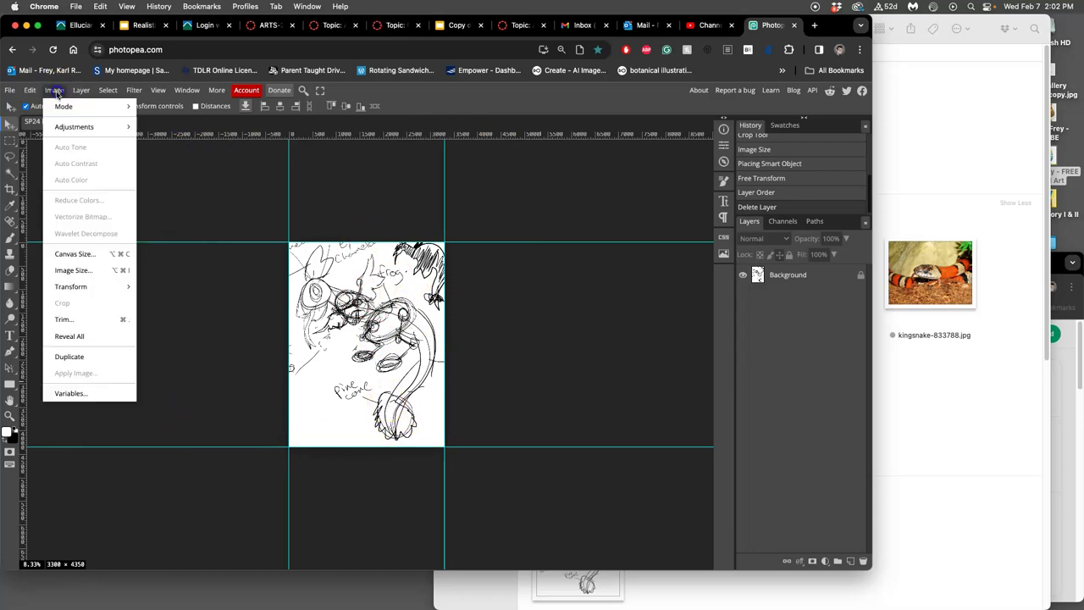
pyautogui.click(78, 248)
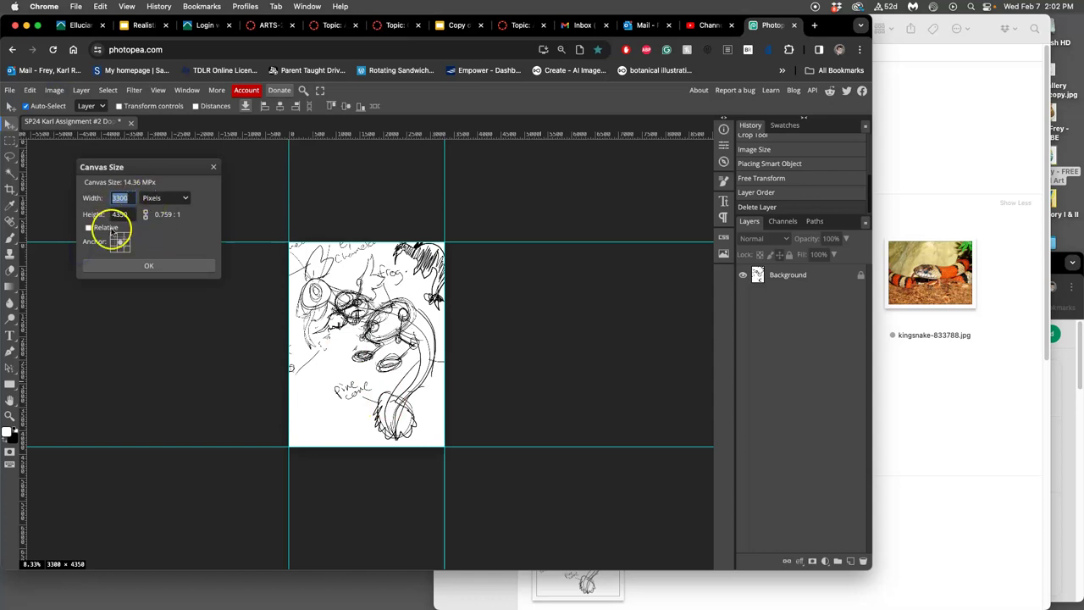
pyautogui.click(165, 197)
pyautogui.click(163, 242)
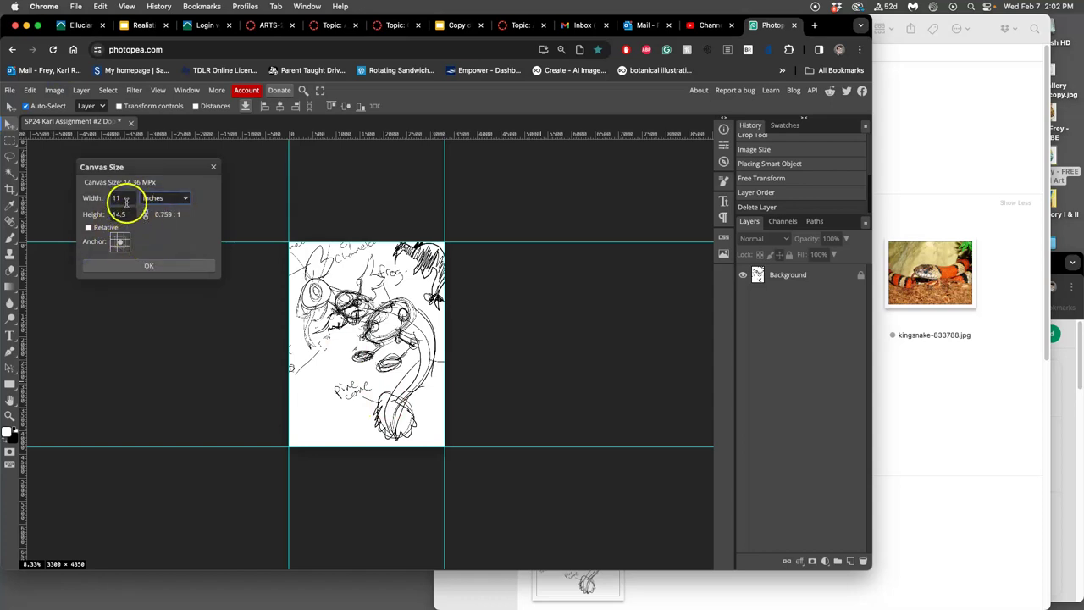
pyautogui.click(100, 198)
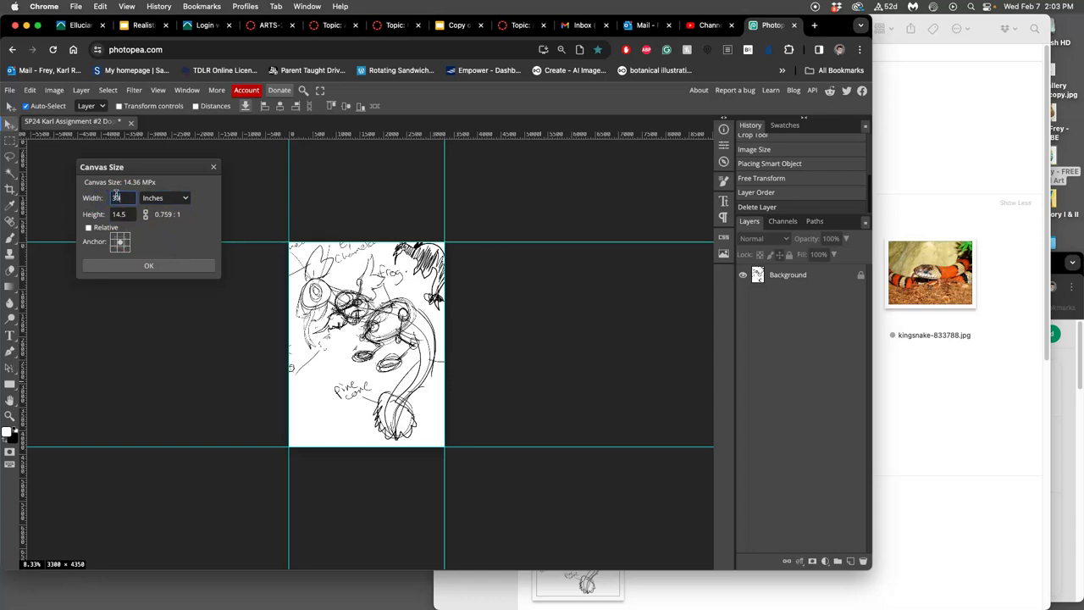
pyautogui.write('30')
pyautogui.click(117, 214)
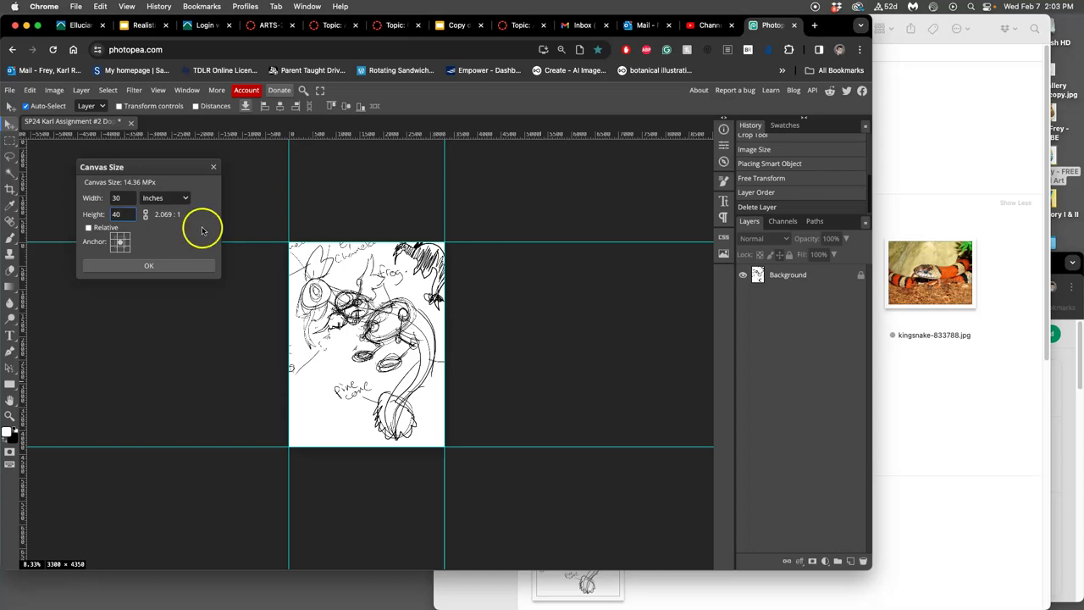
pyautogui.click(163, 267)
pyautogui.click(498, 306)
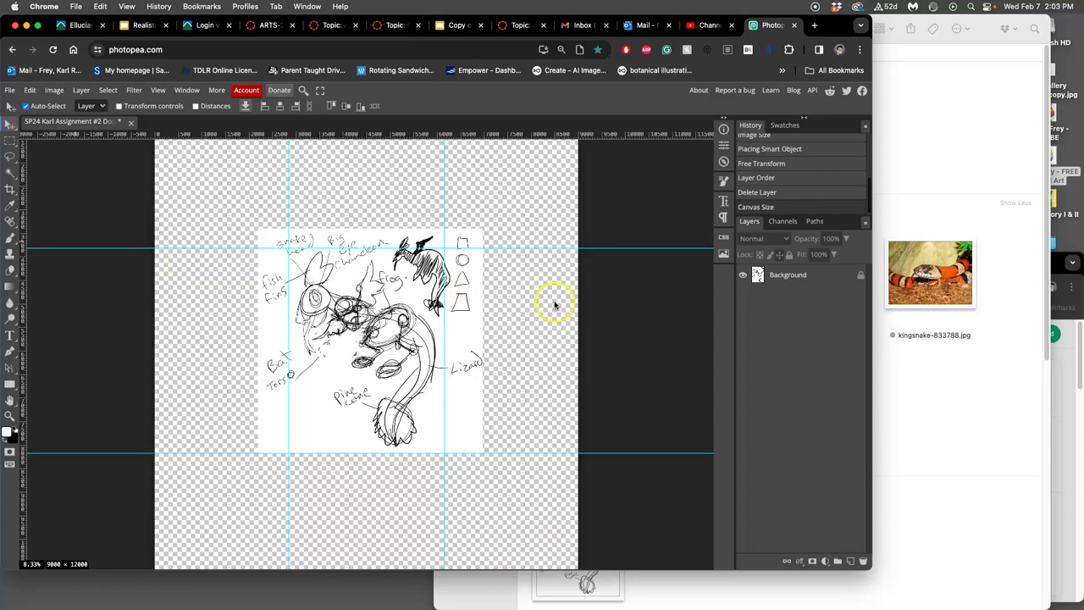
pyautogui.scroll(-2, 555, 305)
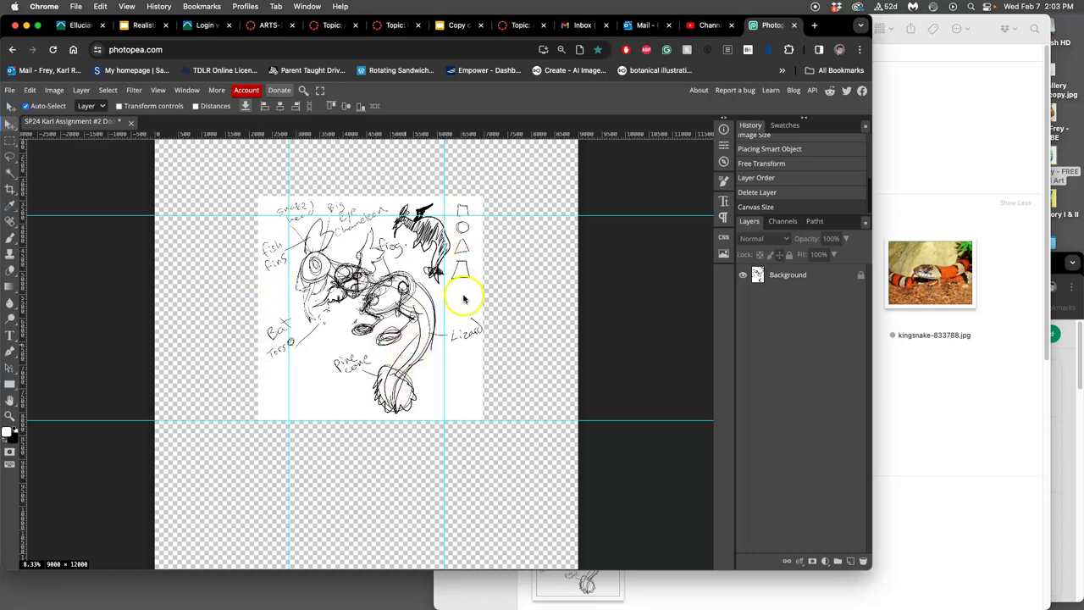
pyautogui.hscroll(-2, 463, 299)
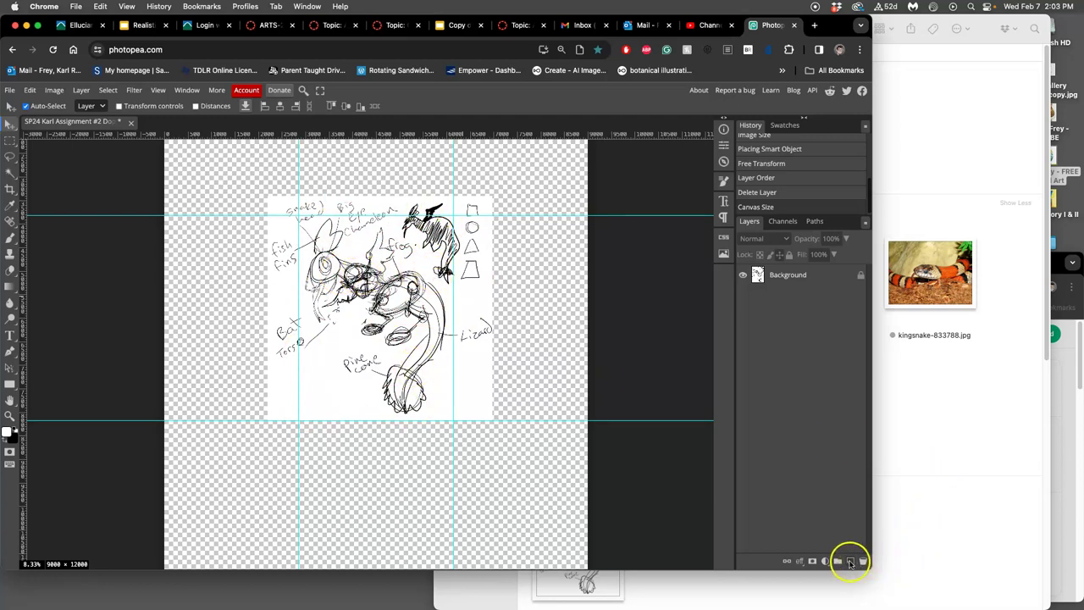
# Add a new Layer 1 and fill it with Gray.
pyautogui.click(850, 561)
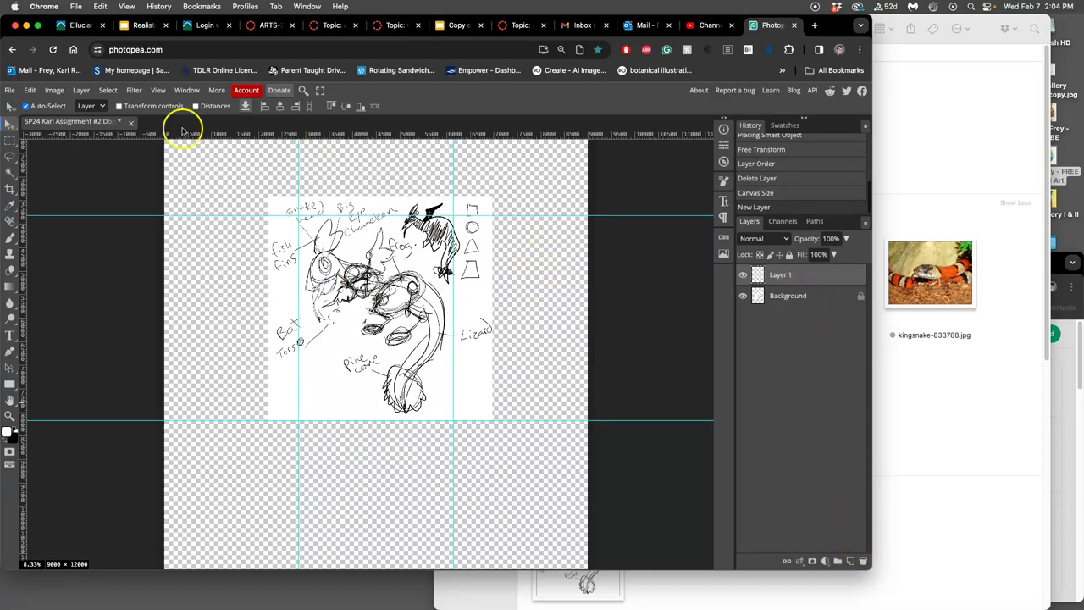
pyautogui.click(30, 89)
pyautogui.click(42, 235)
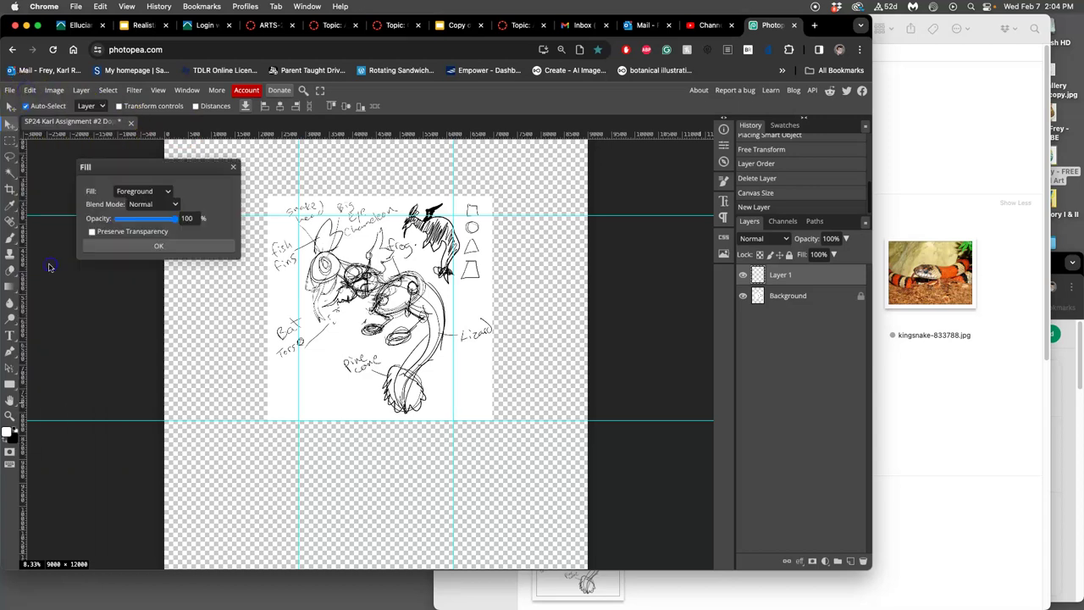
pyautogui.click(142, 193)
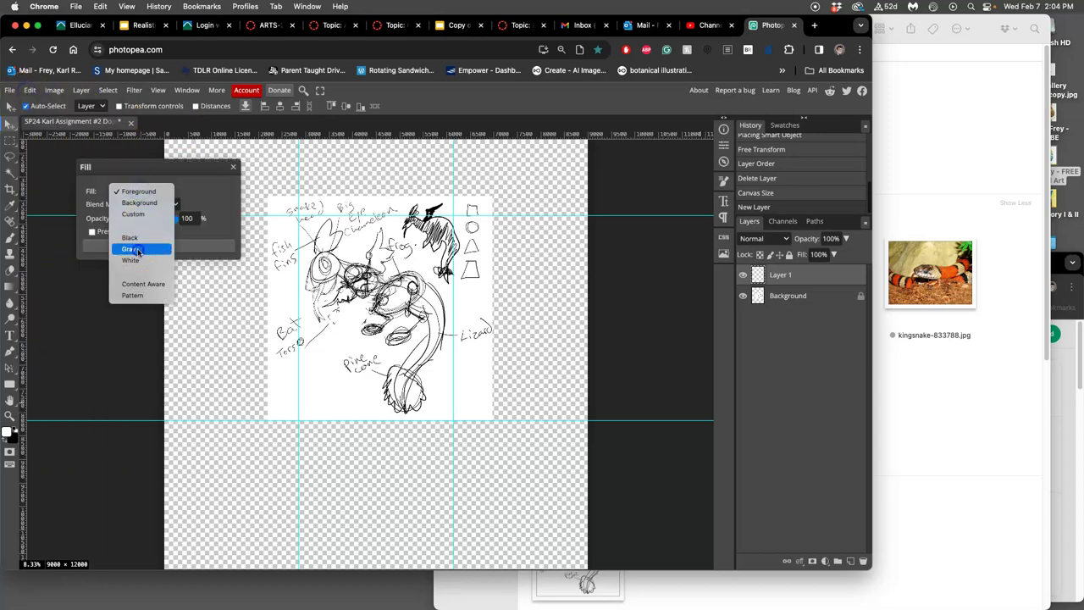
pyautogui.click(133, 245)
pyautogui.click(153, 246)
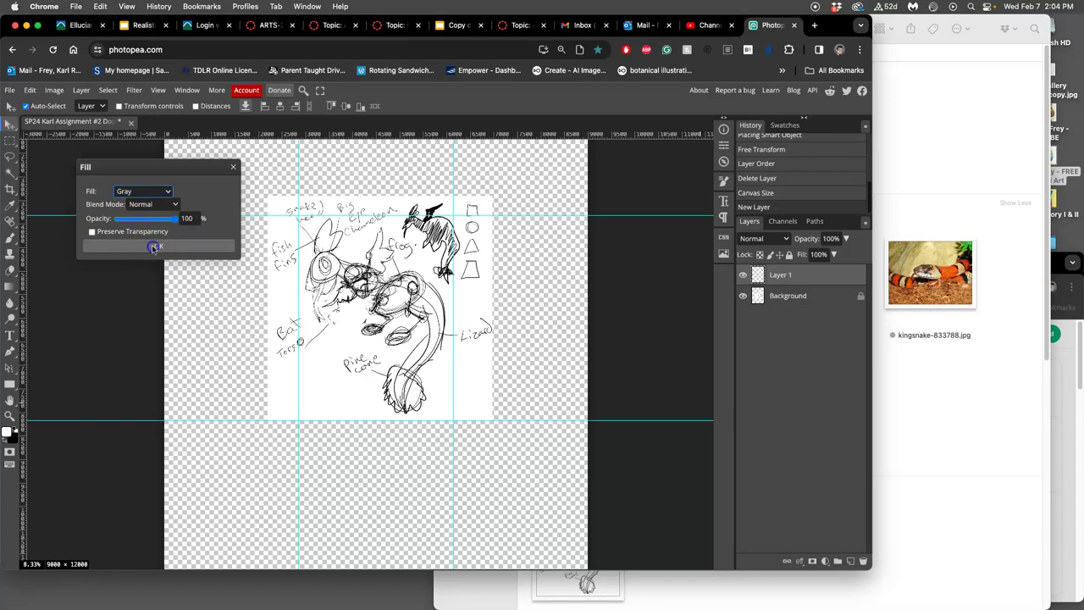
# Move Layer 1 below the Background sketch and lock both layers.
pyautogui.moveTo(818, 276); pyautogui.dragTo(813, 313)
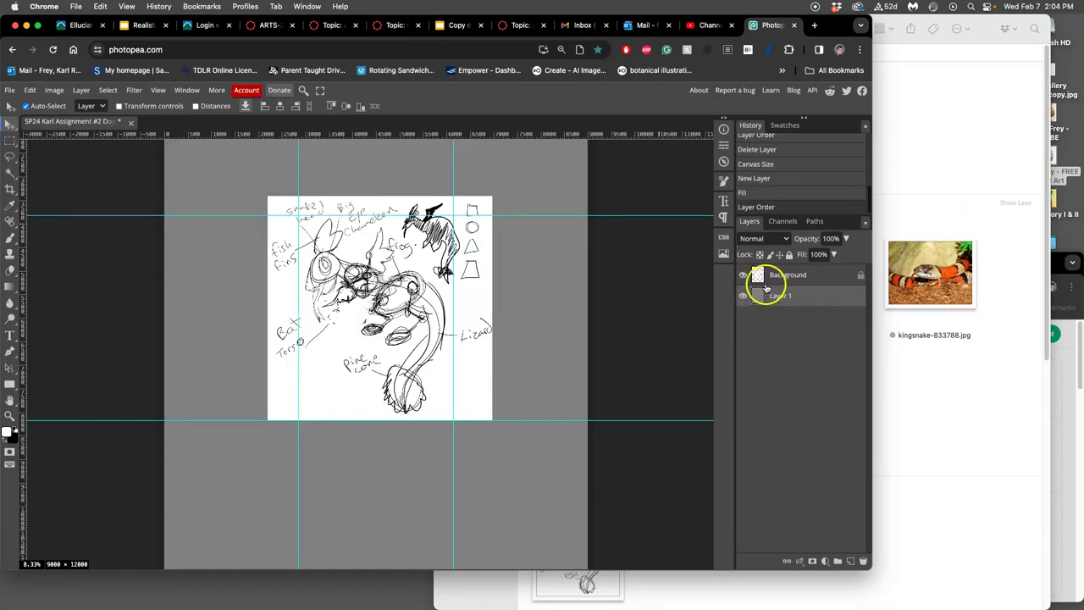
pyautogui.click(789, 255)
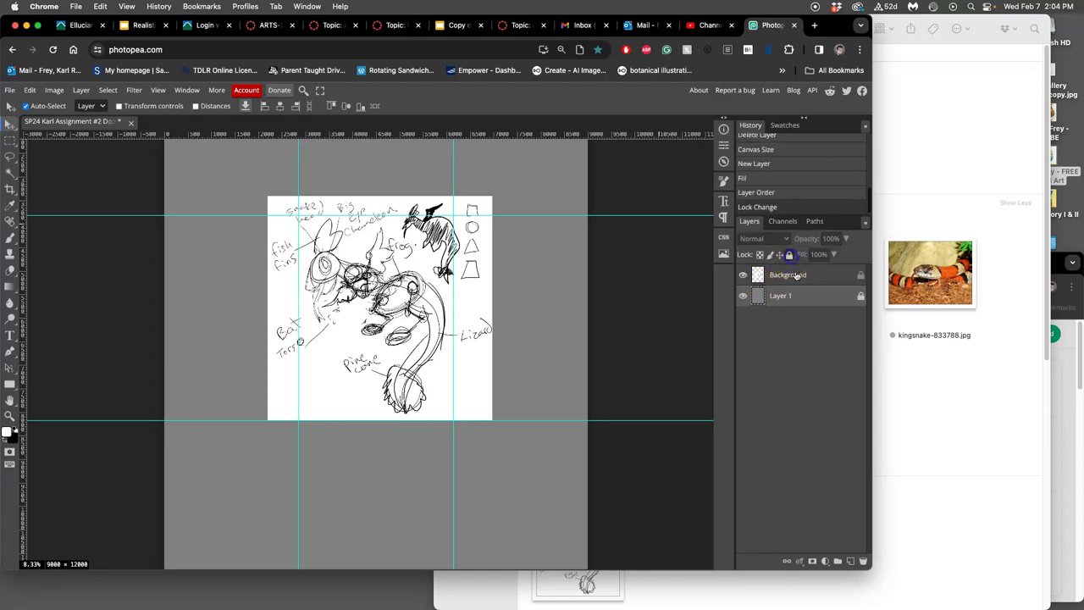
pyautogui.click(799, 277)
pyautogui.click(791, 256)
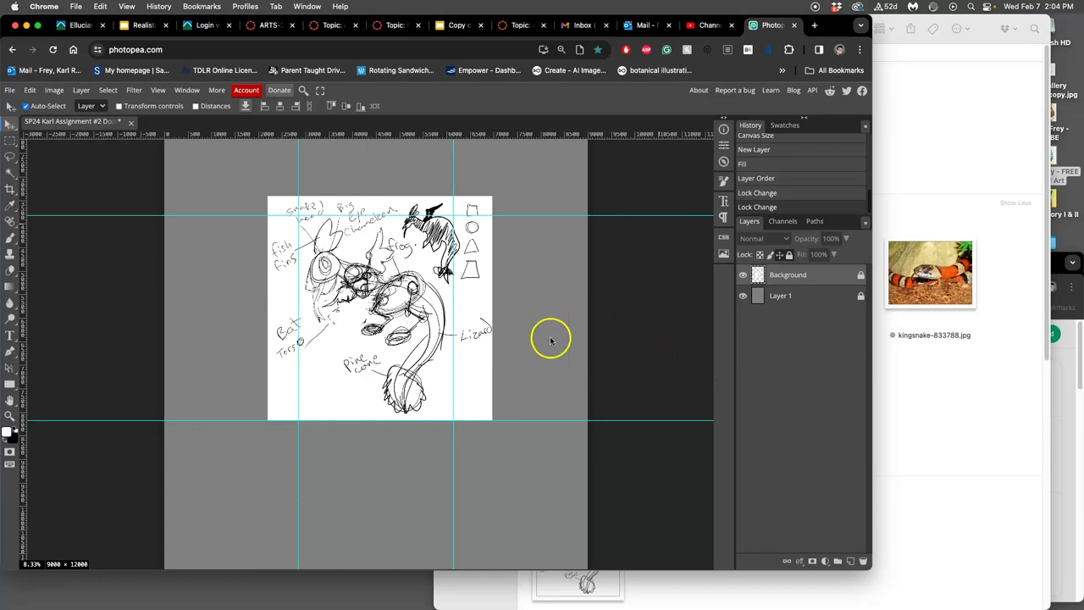
pyautogui.scroll(2, 541, 337)
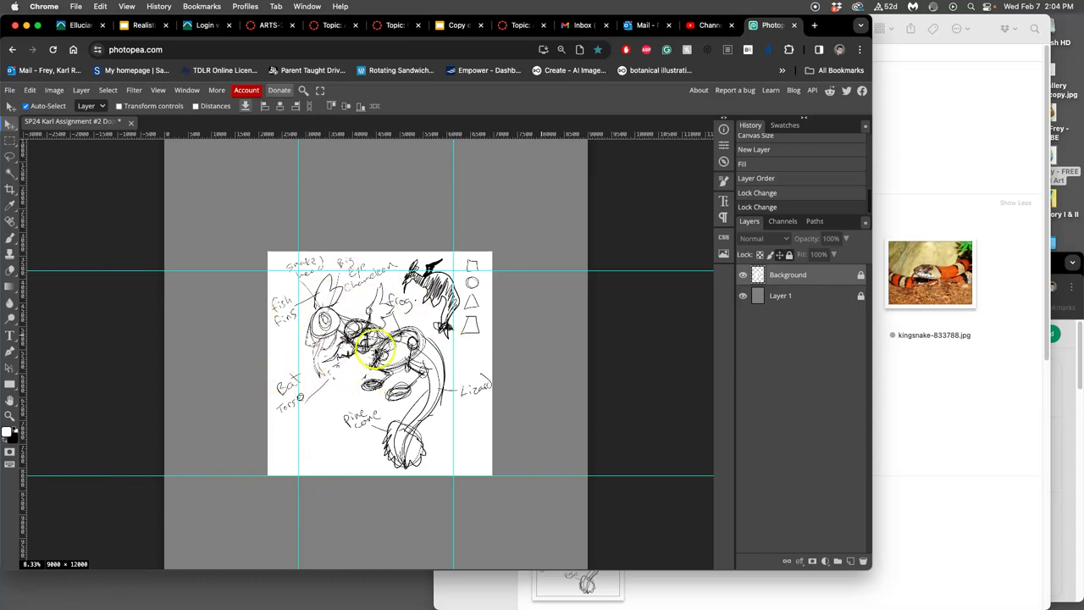
# Place the chameleon photo, rotated about -61°, above the sketch's upper left.
pyautogui.click(930, 399)
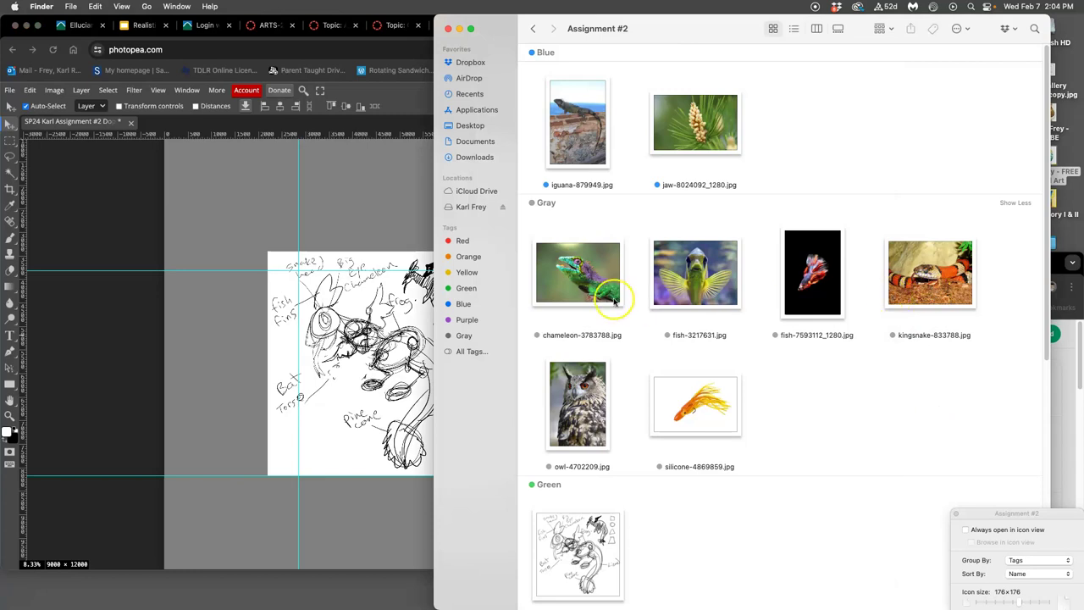
pyautogui.moveTo(607, 284); pyautogui.dragTo(357, 245)
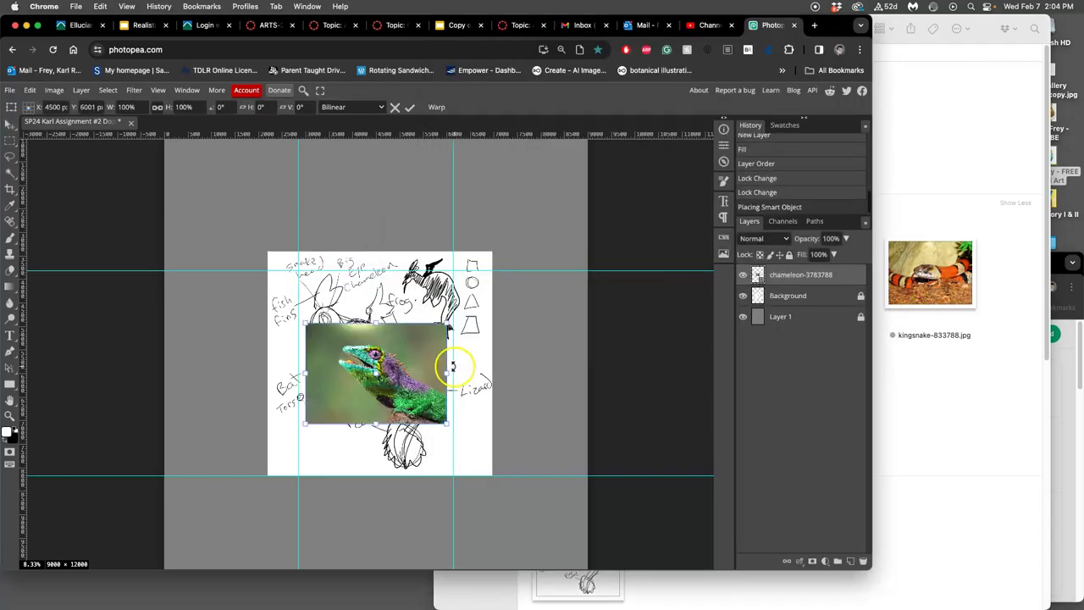
pyautogui.moveTo(466, 314); pyautogui.dragTo(355, 269)
pyautogui.moveTo(370, 323); pyautogui.dragTo(245, 213)
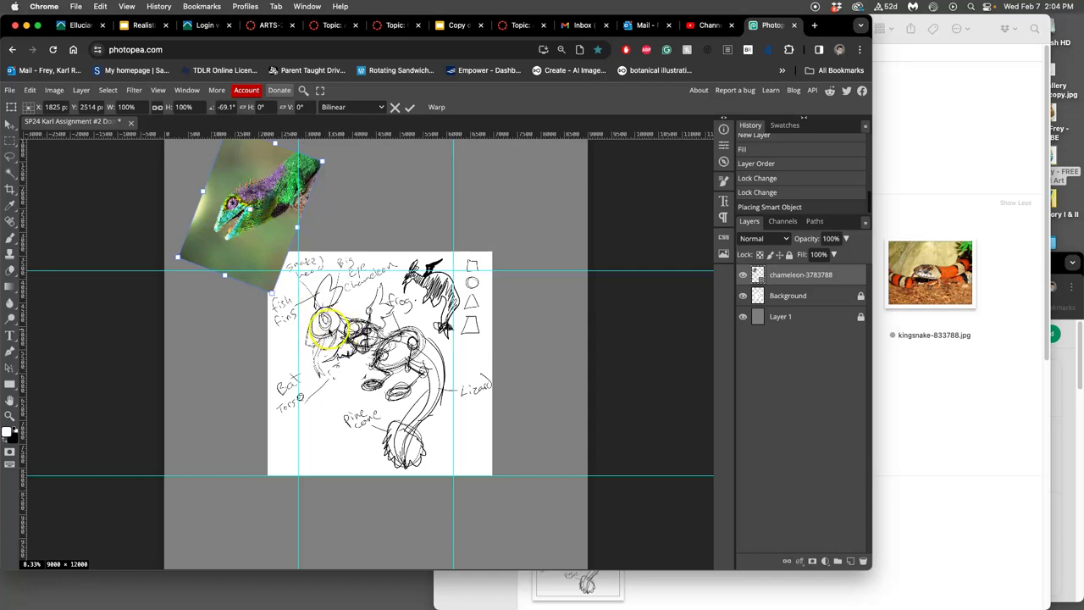
pyautogui.press('Return')
# Place the kingsnake photo, rotated to about -56°, up and right near the chameleon.
pyautogui.click(919, 336)
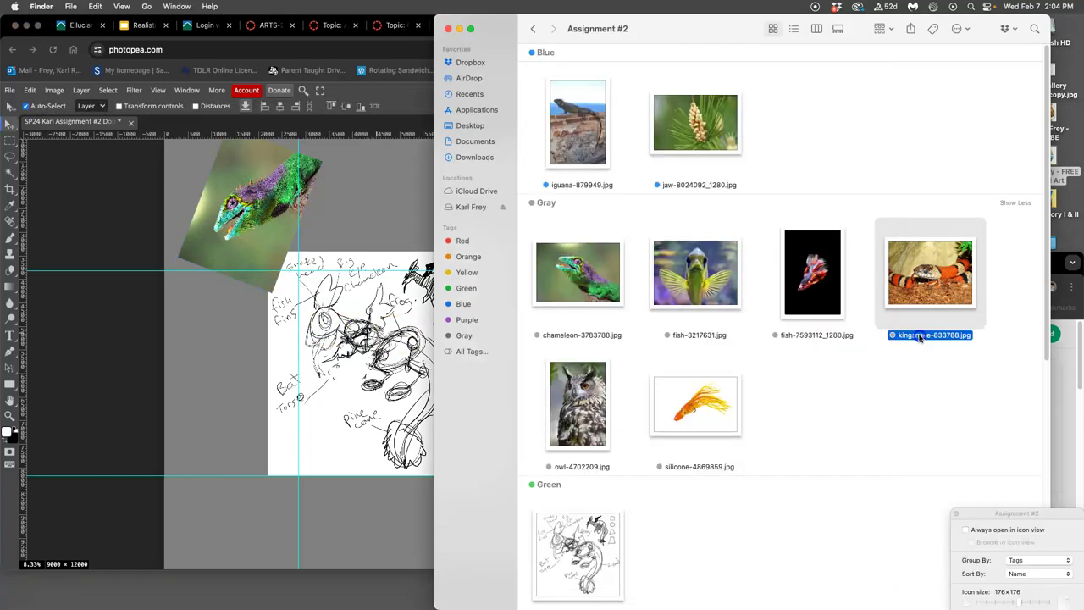
pyautogui.moveTo(930, 288); pyautogui.dragTo(280, 377)
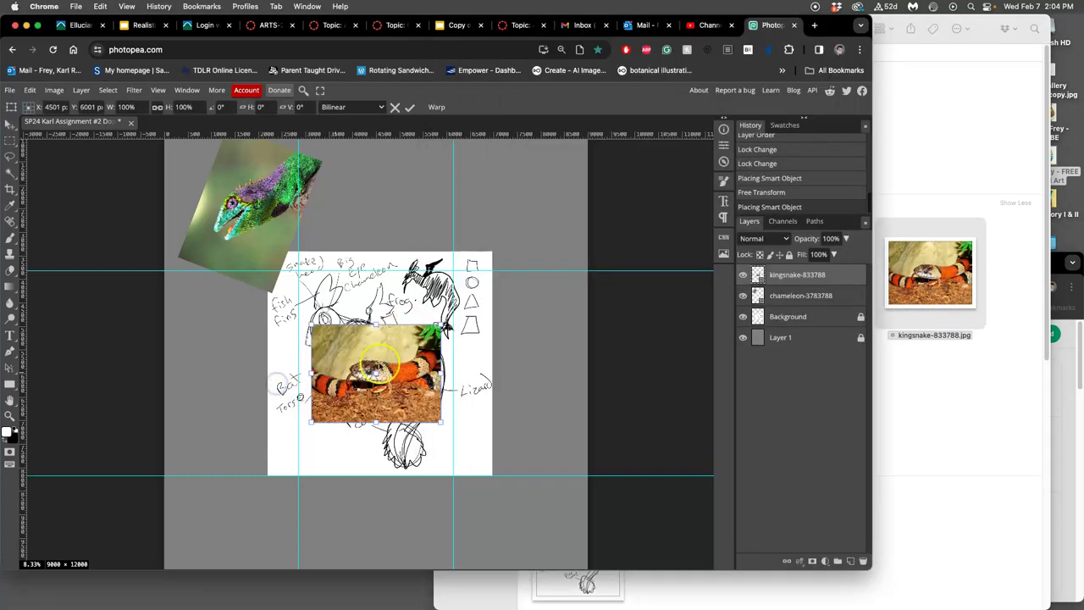
pyautogui.moveTo(446, 308); pyautogui.dragTo(373, 235)
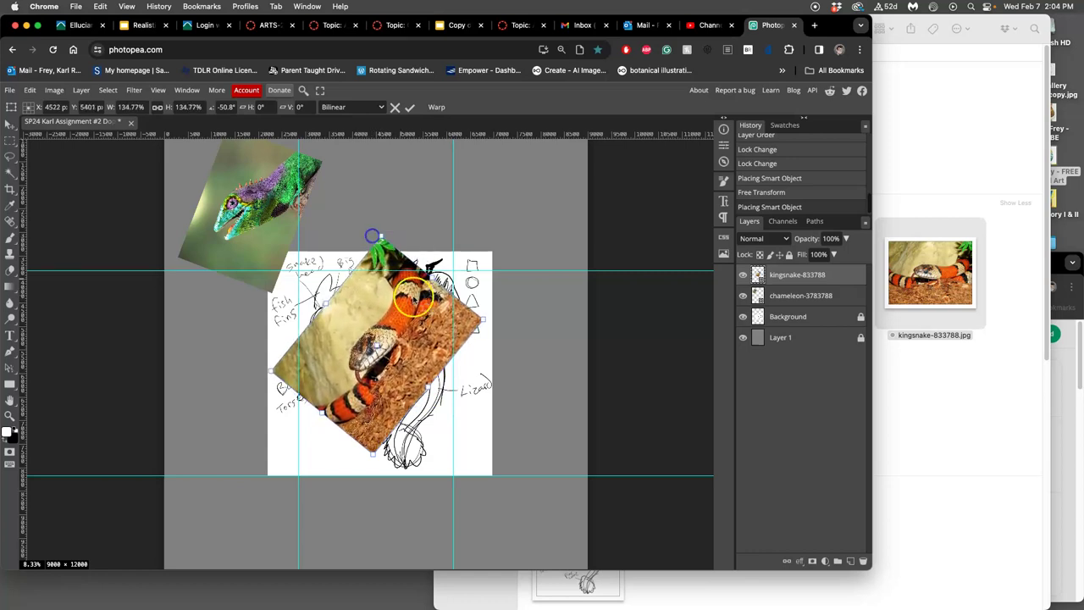
pyautogui.moveTo(500, 325); pyautogui.dragTo(494, 314)
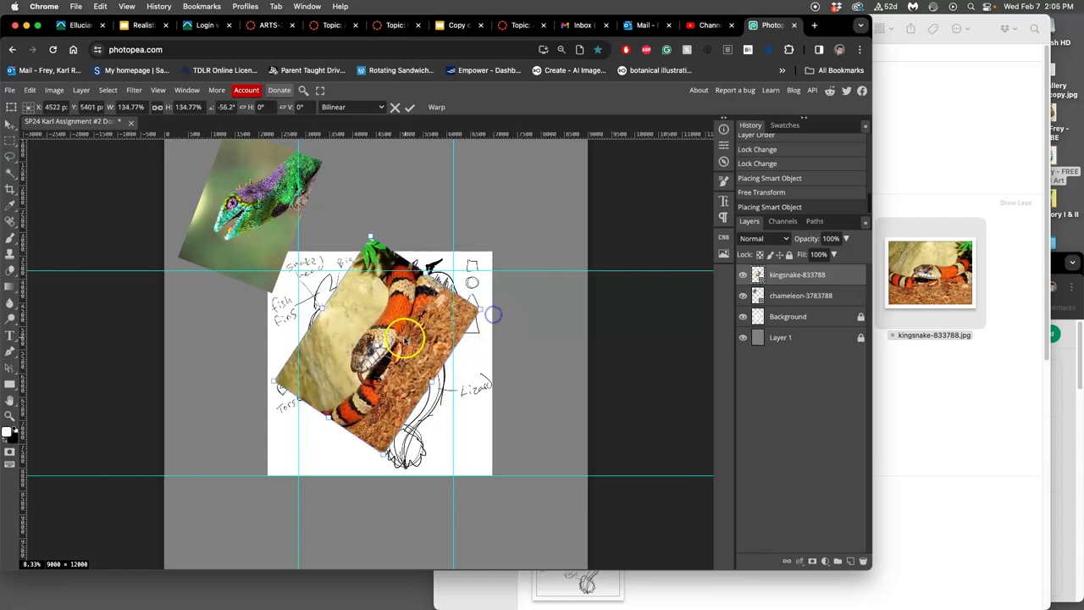
pyautogui.moveTo(405, 339); pyautogui.dragTo(388, 205)
pyautogui.press('Return')
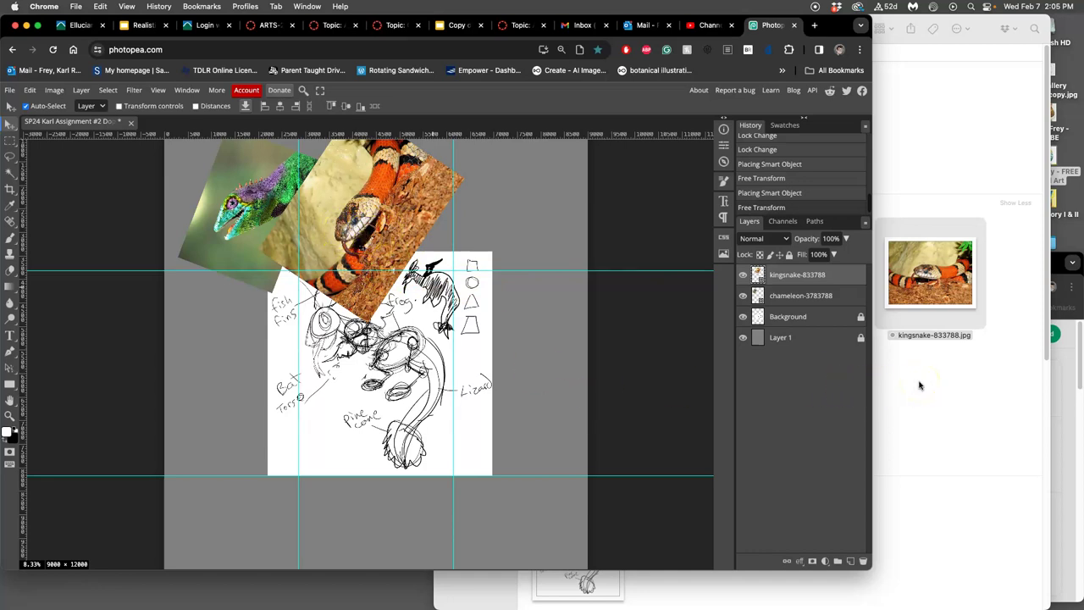
# Lasso the kingsnake's head with 1 px feather and copy it to Layer 2.
pyautogui.scroll(5, 470, 350)
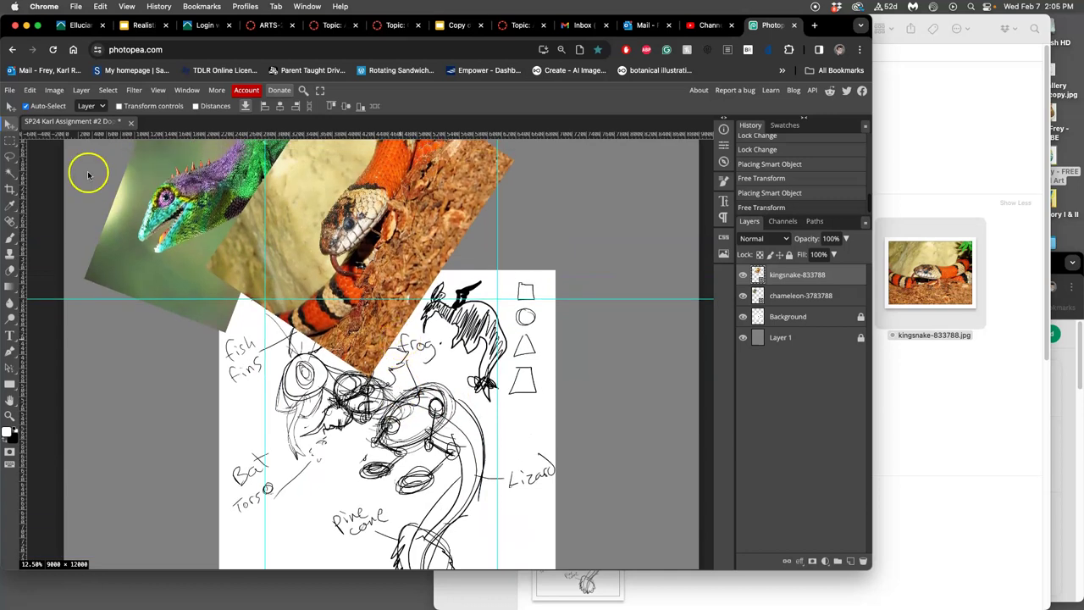
pyautogui.click(7, 158)
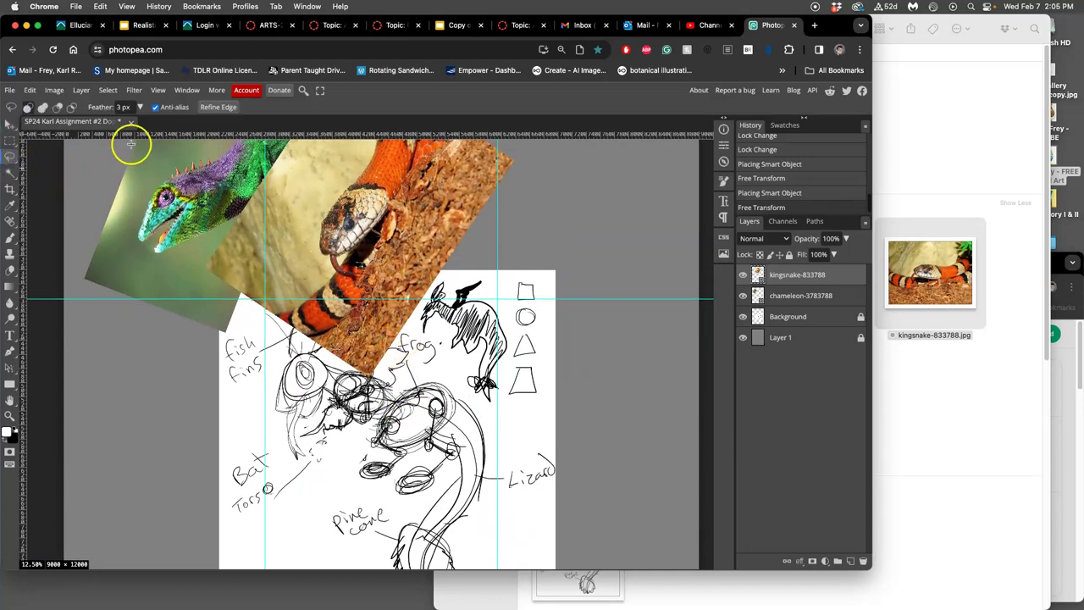
pyautogui.click(111, 108)
pyautogui.write('1')
pyautogui.press('Return')
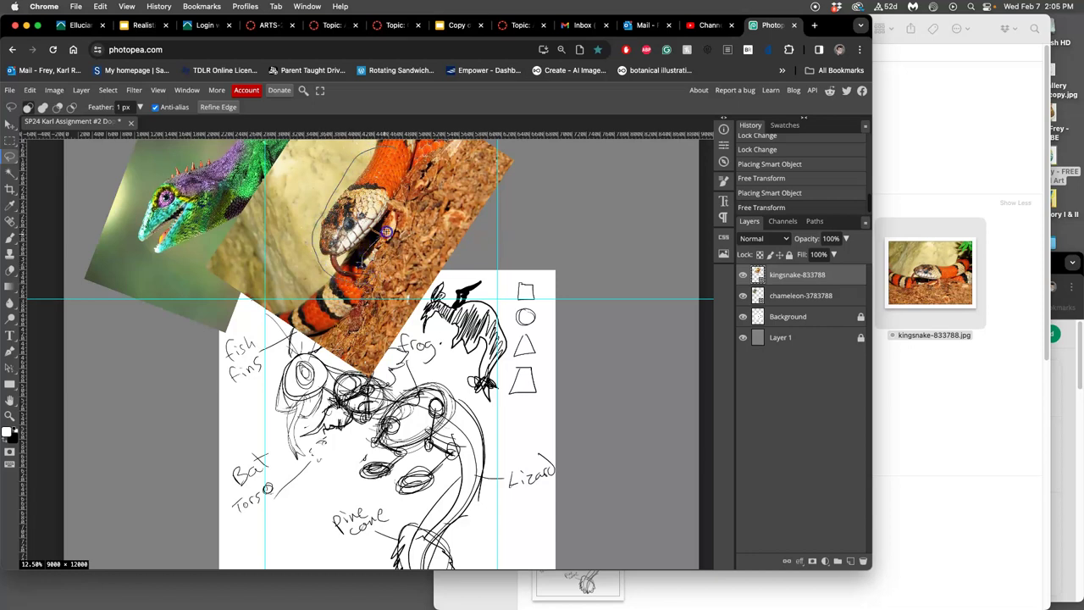
pyautogui.moveTo(419, 165); pyautogui.dragTo(407, 149)
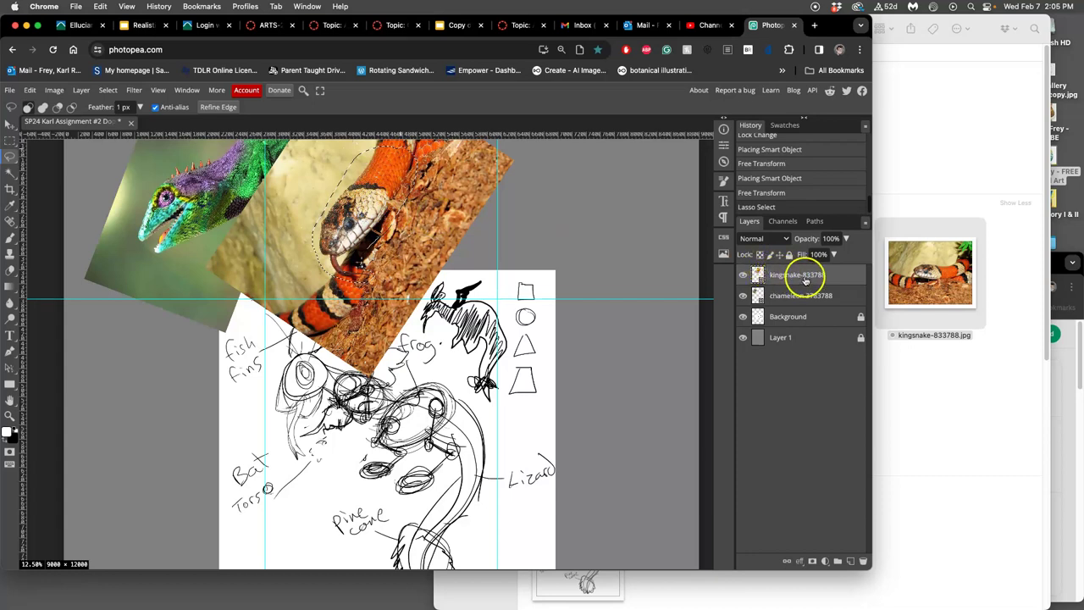
pyautogui.hotkey('ctrl', 'j')
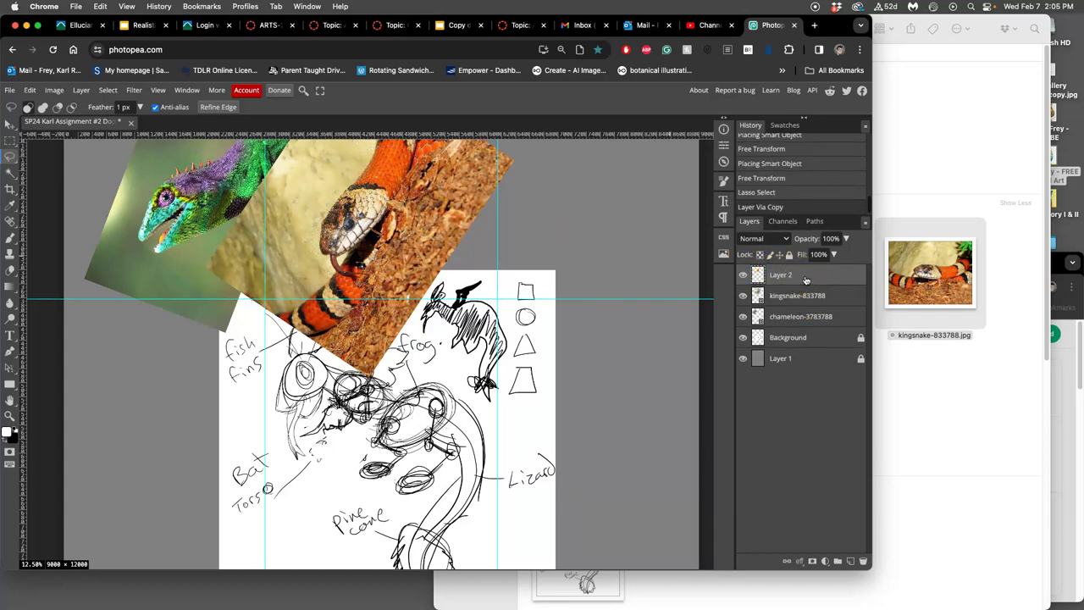
# Delete the full kingsnake layer and move the snake head onto the chameleon's head.
pyautogui.click(743, 295)
pyautogui.click(781, 296)
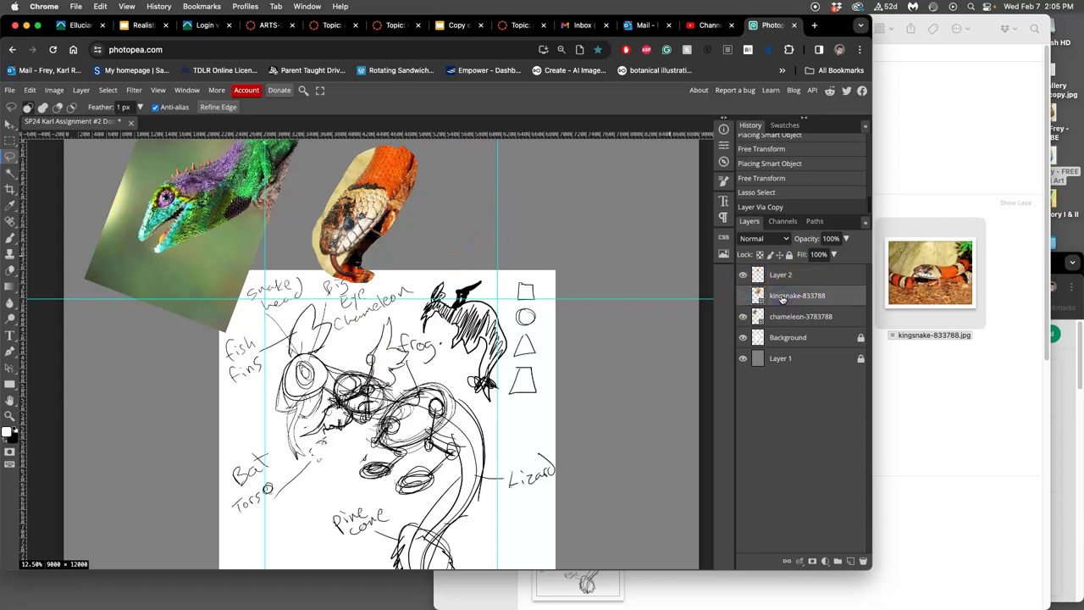
pyautogui.press('Delete')
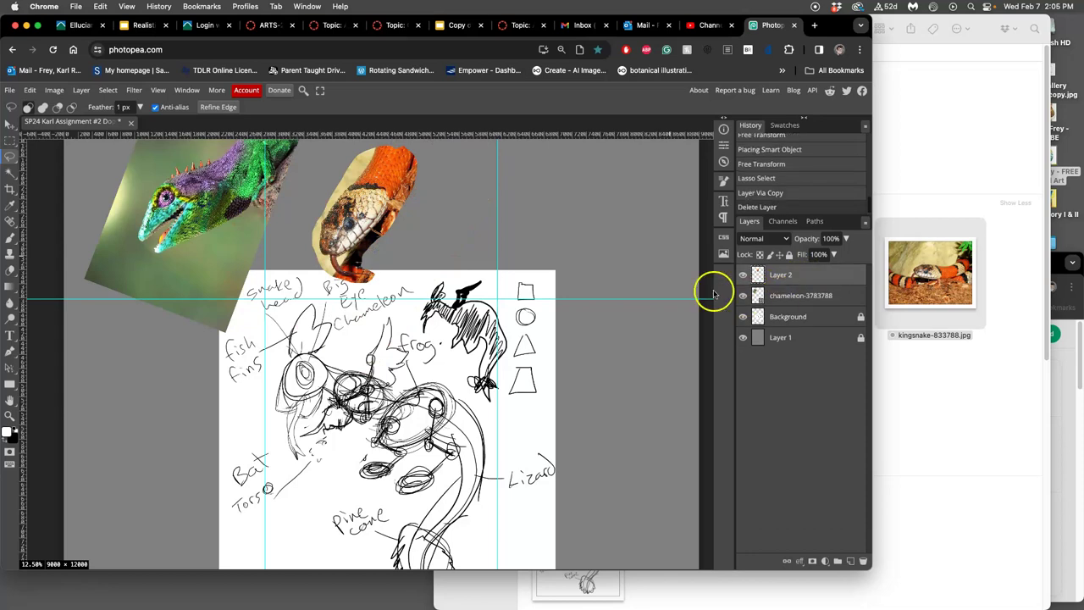
pyautogui.click(9, 123)
pyautogui.moveTo(362, 219)
pyautogui.mouseDown()
pyautogui.moveTo(164, 205)
pyautogui.moveTo(314, 371)
pyautogui.moveTo(288, 394)
pyautogui.moveTo(152, 170)
pyautogui.moveTo(157, 213)
pyautogui.mouseUp()
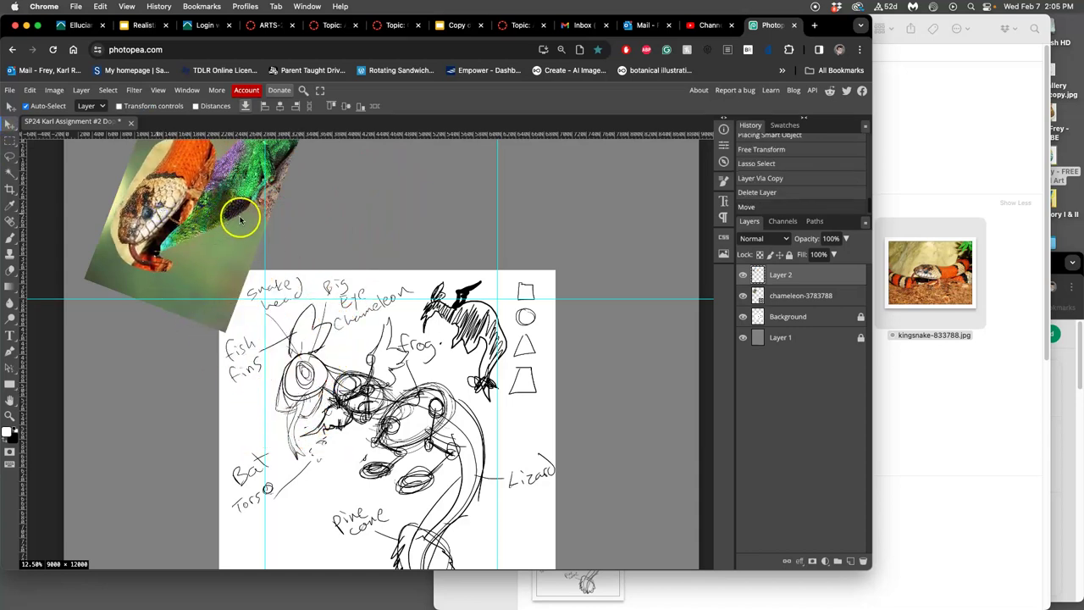
# Select the chameleon layer and begin free-transforming it.
pyautogui.click(771, 298)
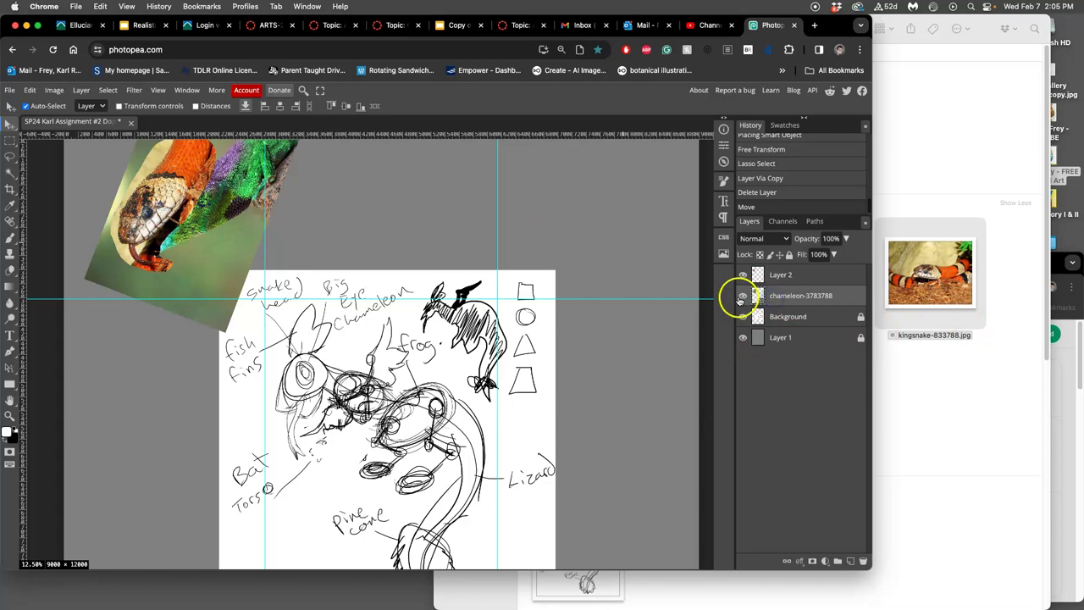
pyautogui.press('super+t')
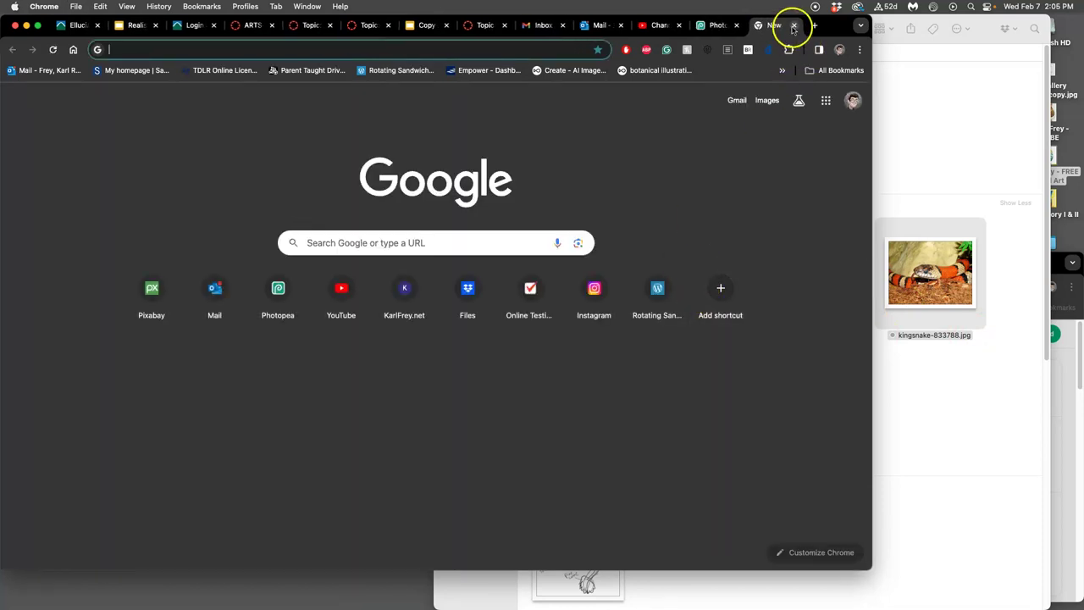
pyautogui.click(790, 25)
pyautogui.press('alt+super+t')
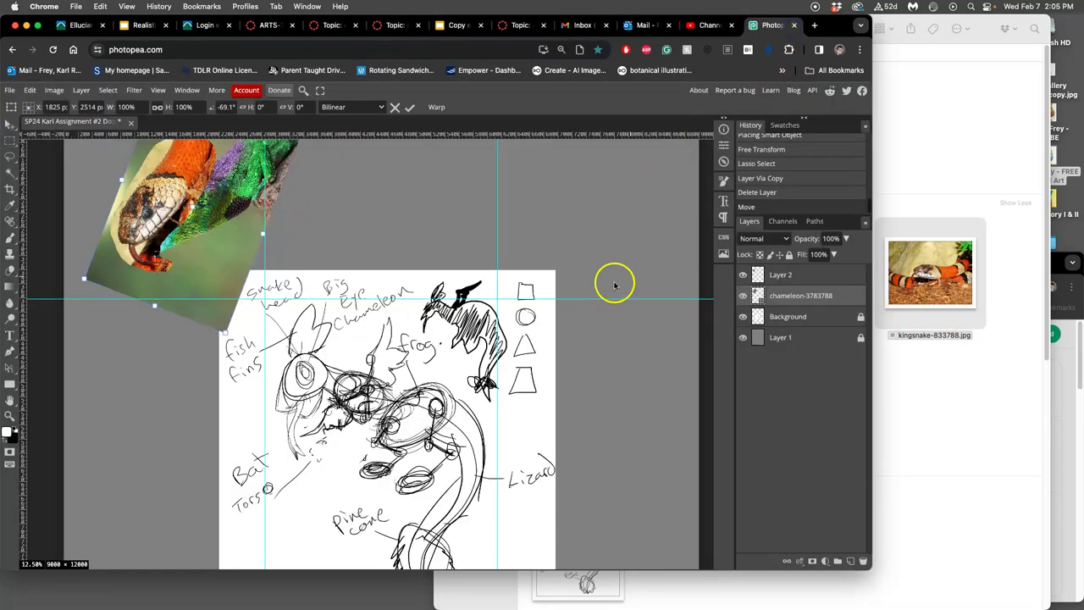
# Rotate the chameleon to nearly upright (about -86°) and shift it up-left.
pyautogui.scroll(5, 492, 317)
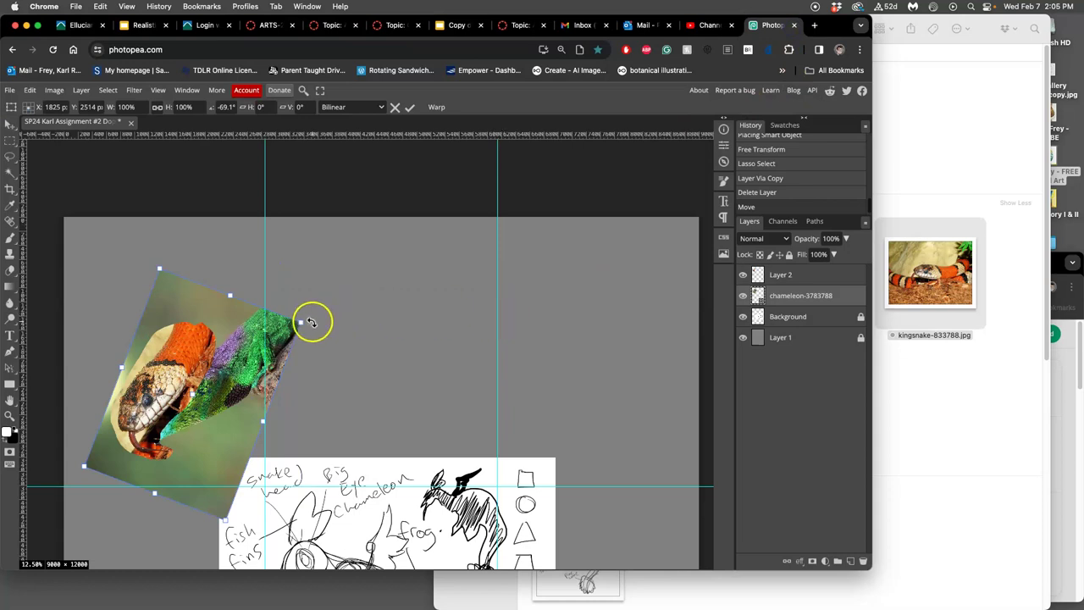
pyautogui.moveTo(310, 320); pyautogui.dragTo(293, 280)
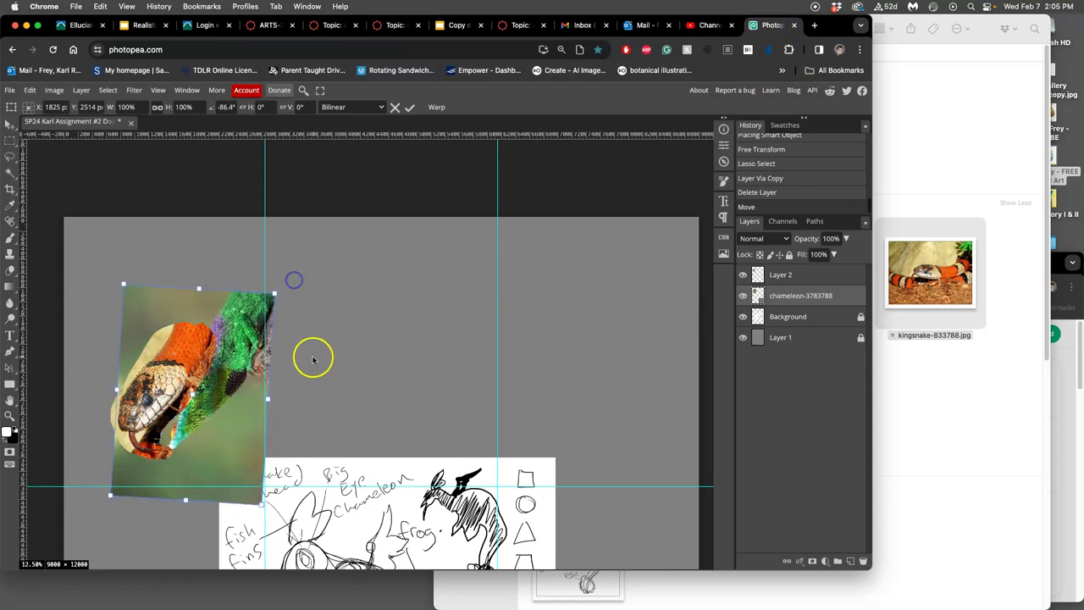
pyautogui.moveTo(217, 392); pyautogui.dragTo(207, 386)
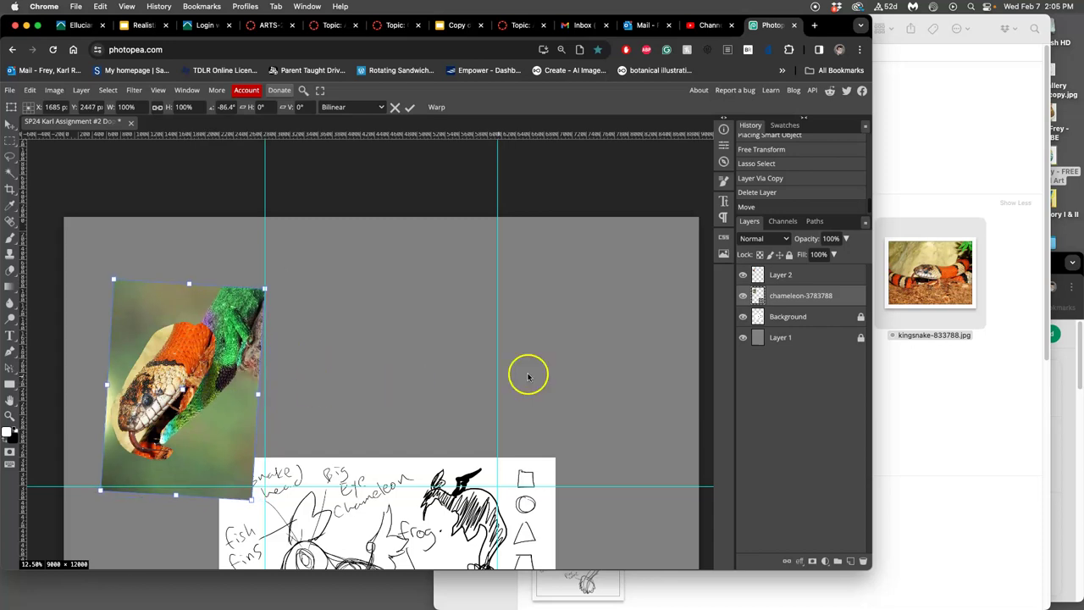
pyautogui.click(744, 275)
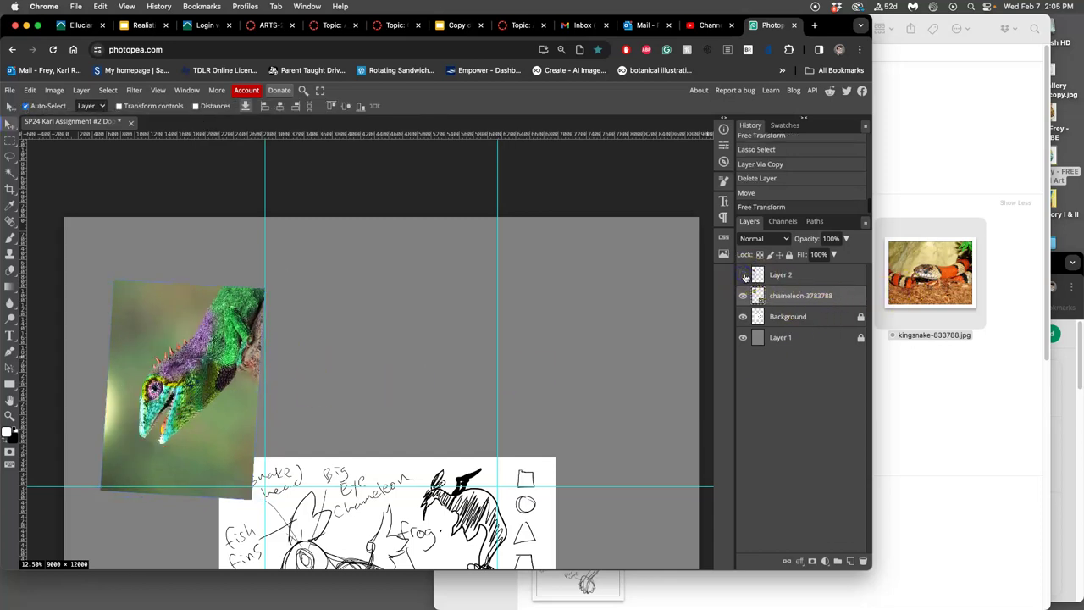
pyautogui.click(745, 275)
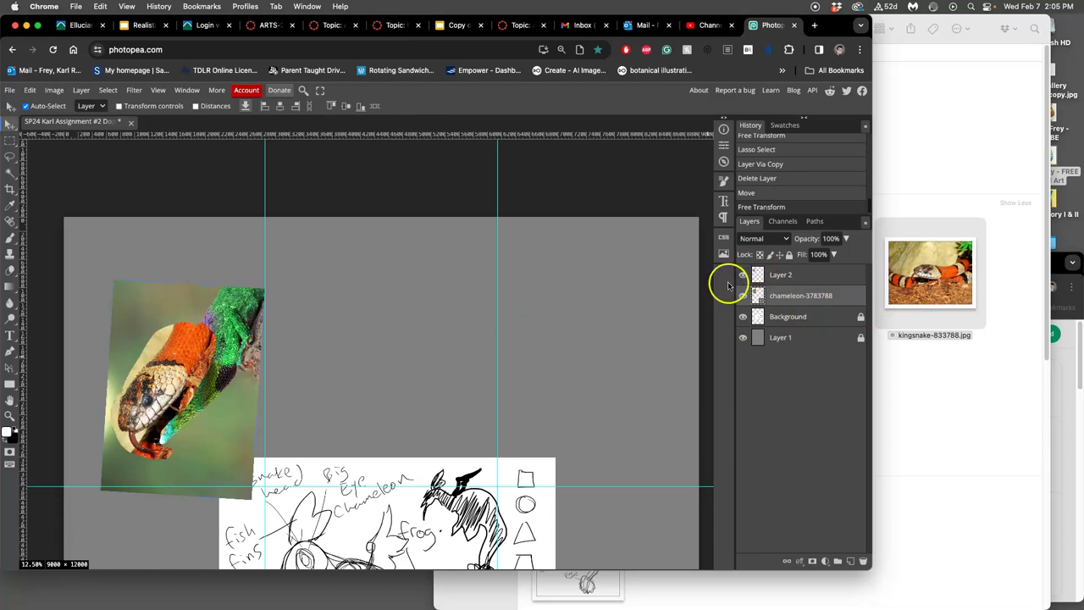
pyautogui.click(744, 275)
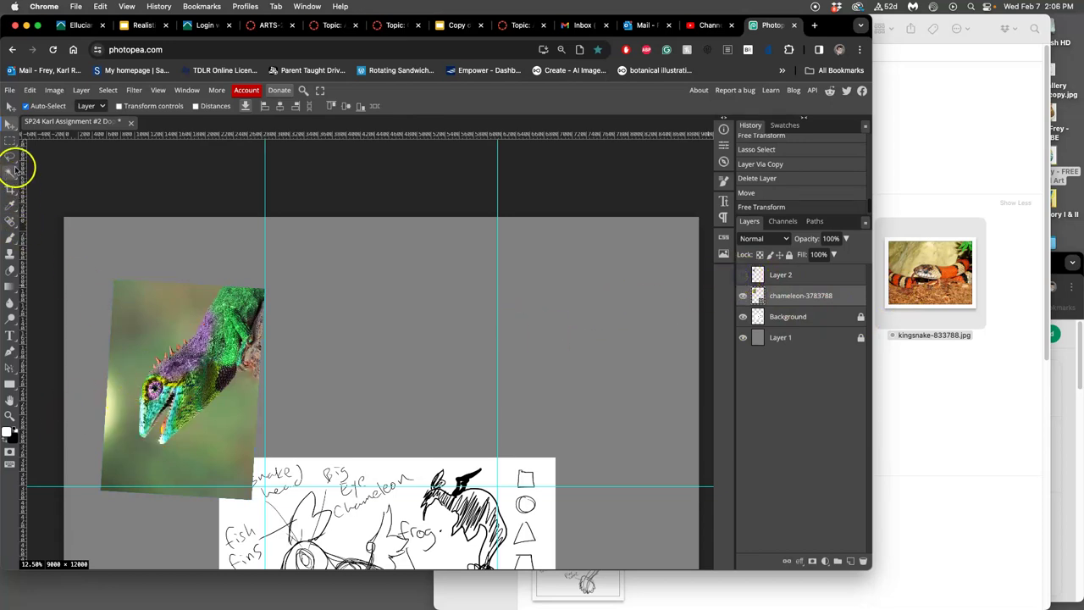
# Lasso the chameleon's head onto Layer 3 and delete the original chameleon layer.
pyautogui.click(10, 156)
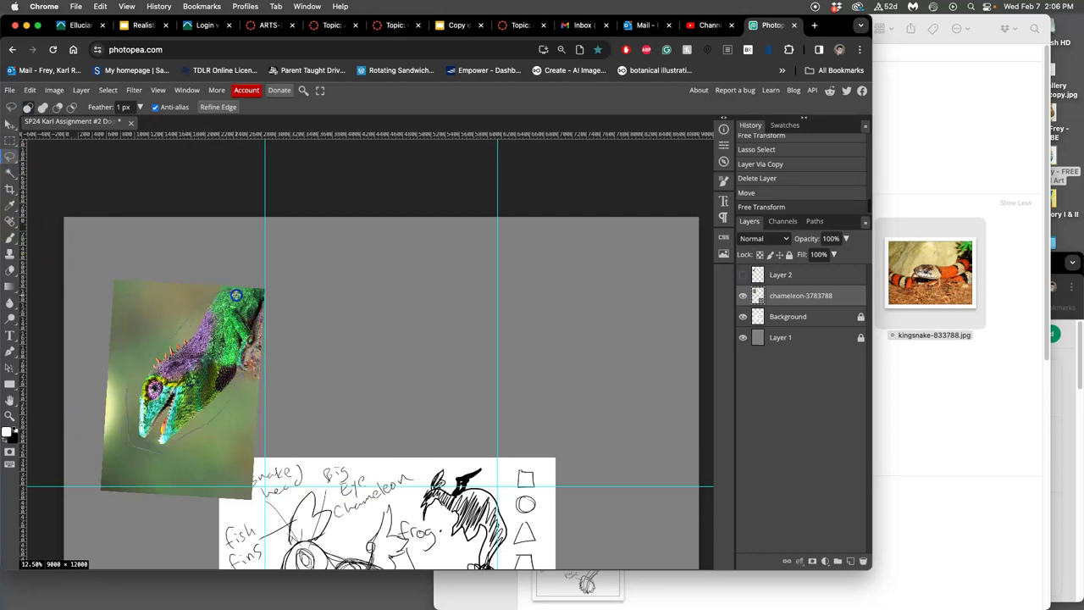
pyautogui.moveTo(243, 360); pyautogui.dragTo(245, 370)
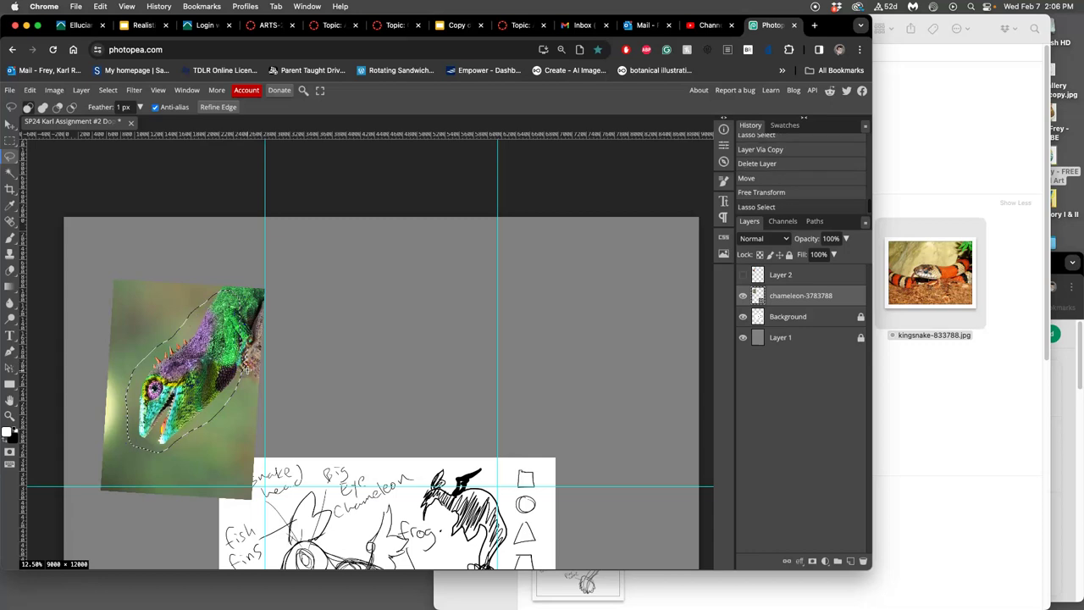
pyautogui.press('super+j')
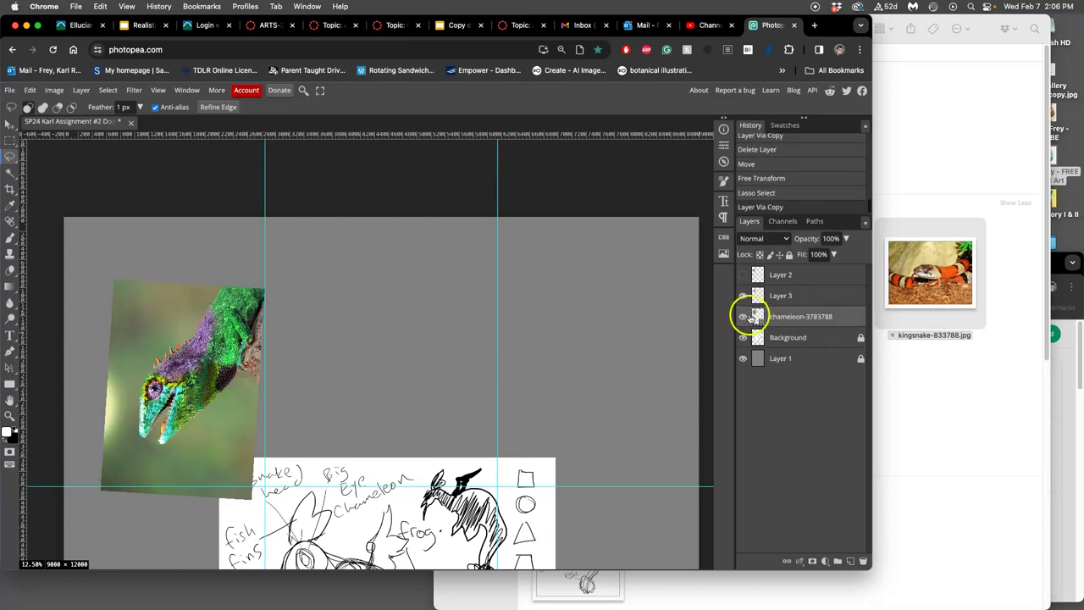
pyautogui.press('Delete')
pyautogui.click(744, 275)
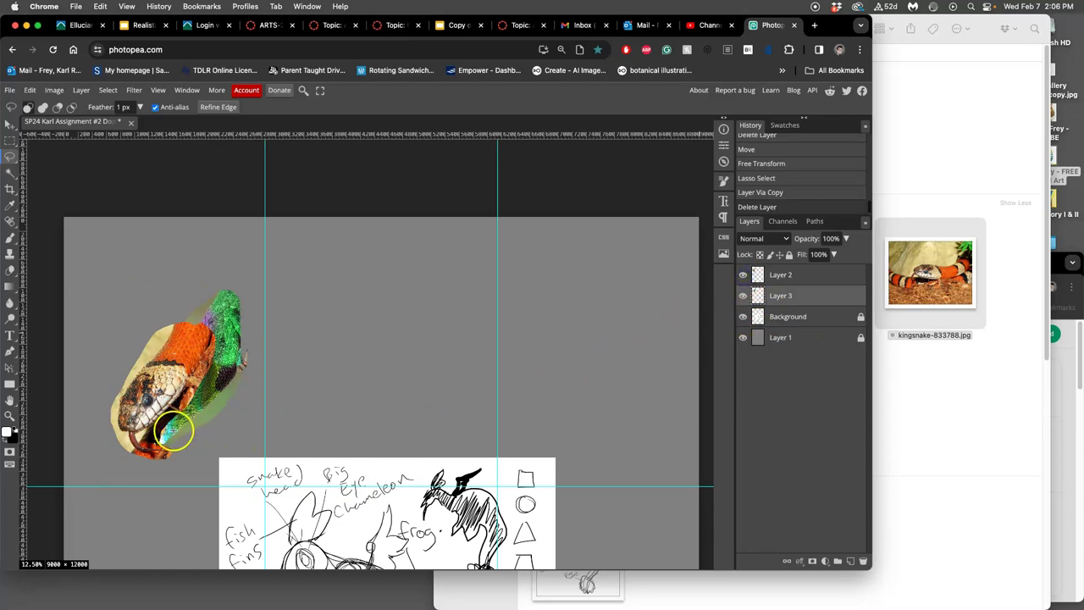
# Erase a lassoed patch near the snake's jaw on Layer 2.
pyautogui.click(767, 276)
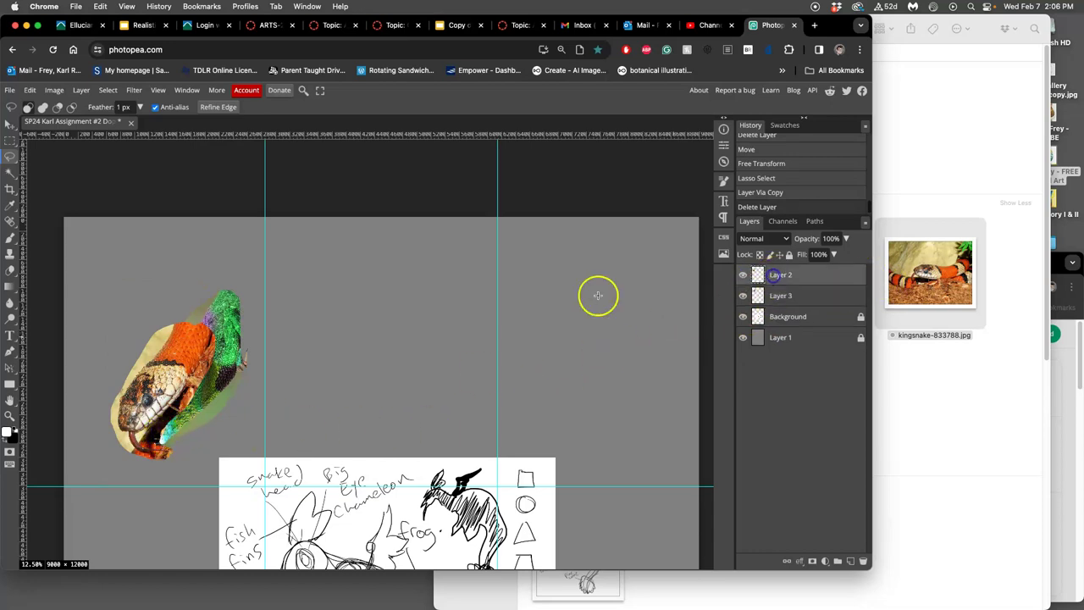
pyautogui.scroll(3, 116, 314)
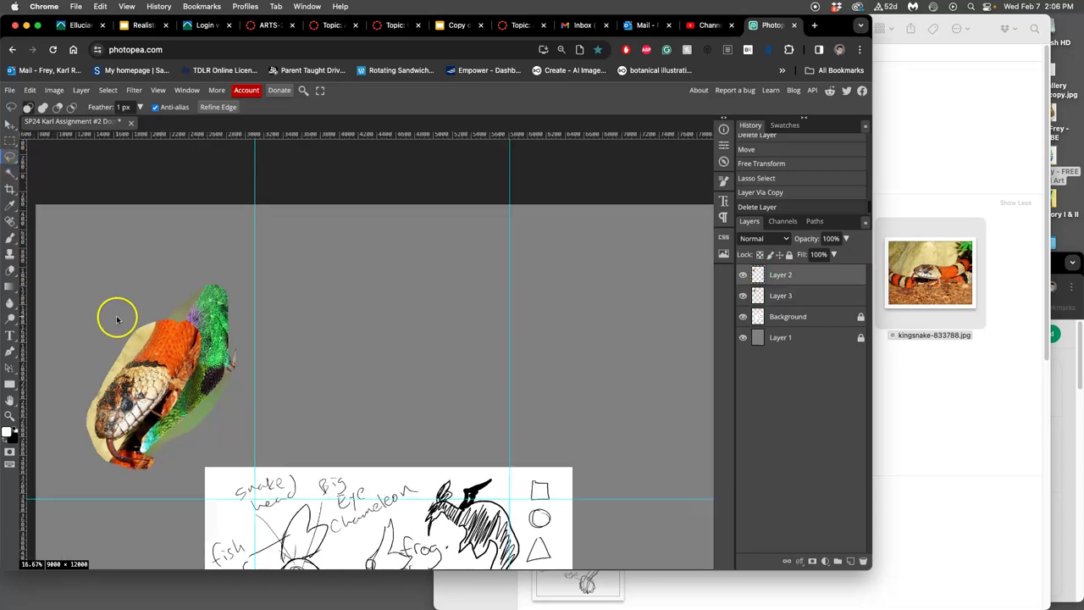
pyautogui.moveTo(121, 370); pyautogui.dragTo(380, 245)
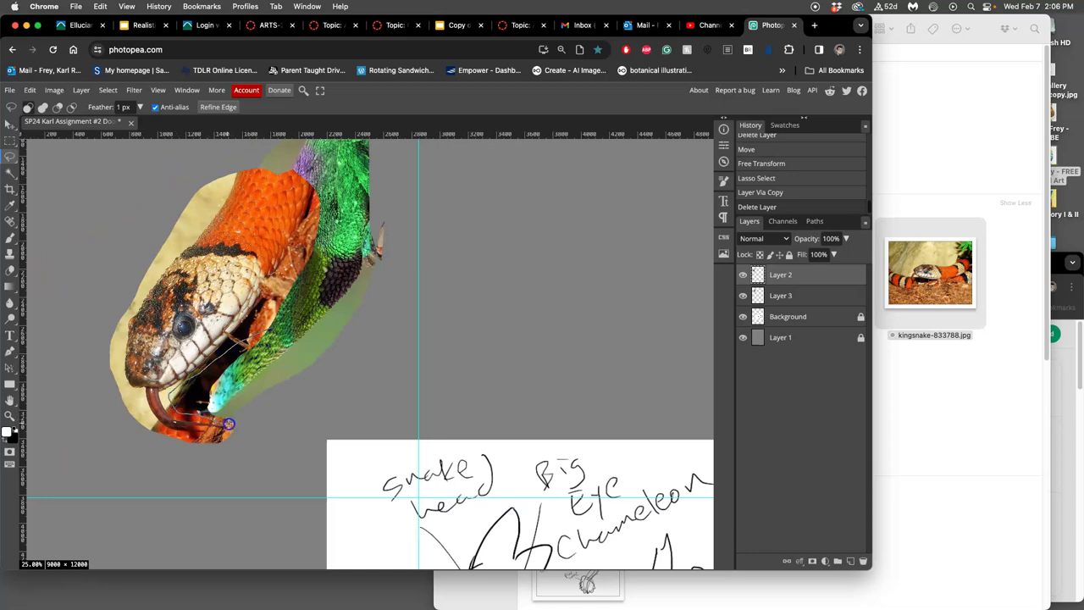
pyautogui.moveTo(312, 375); pyautogui.dragTo(325, 349)
pyautogui.press('Delete')
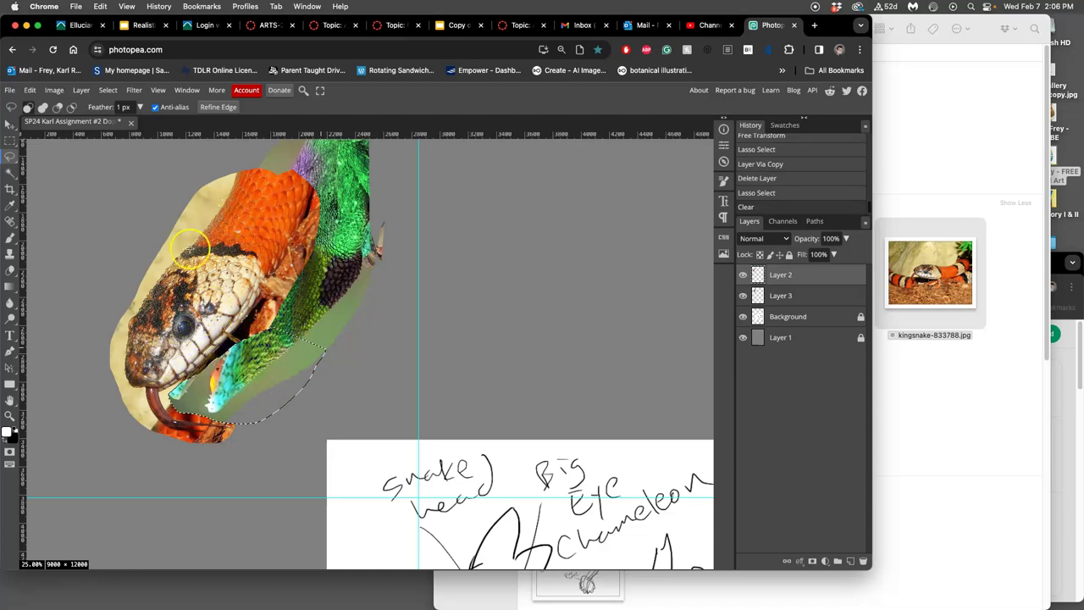
# Hide the snake-head Layer 2, select the chameleon head Layer 3, and deselect.
pyautogui.press('super+z')
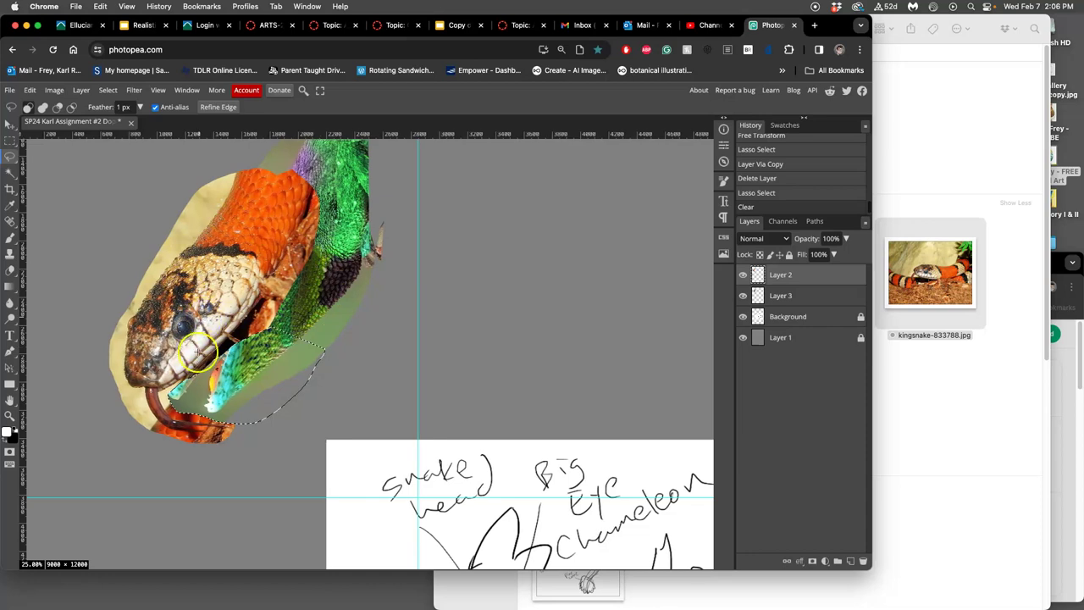
pyautogui.click(742, 276)
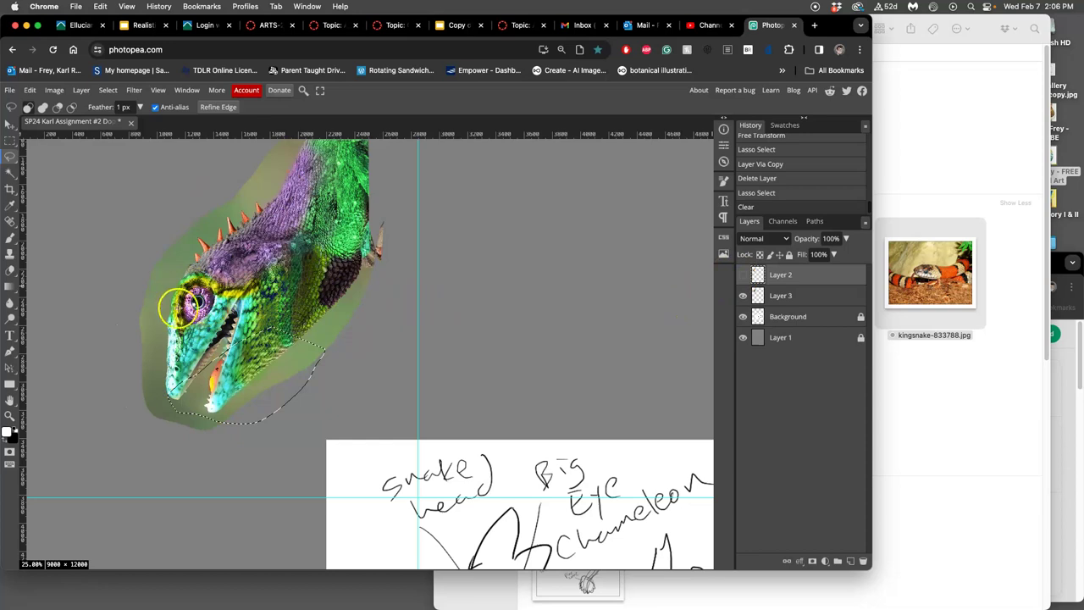
pyautogui.click(786, 296)
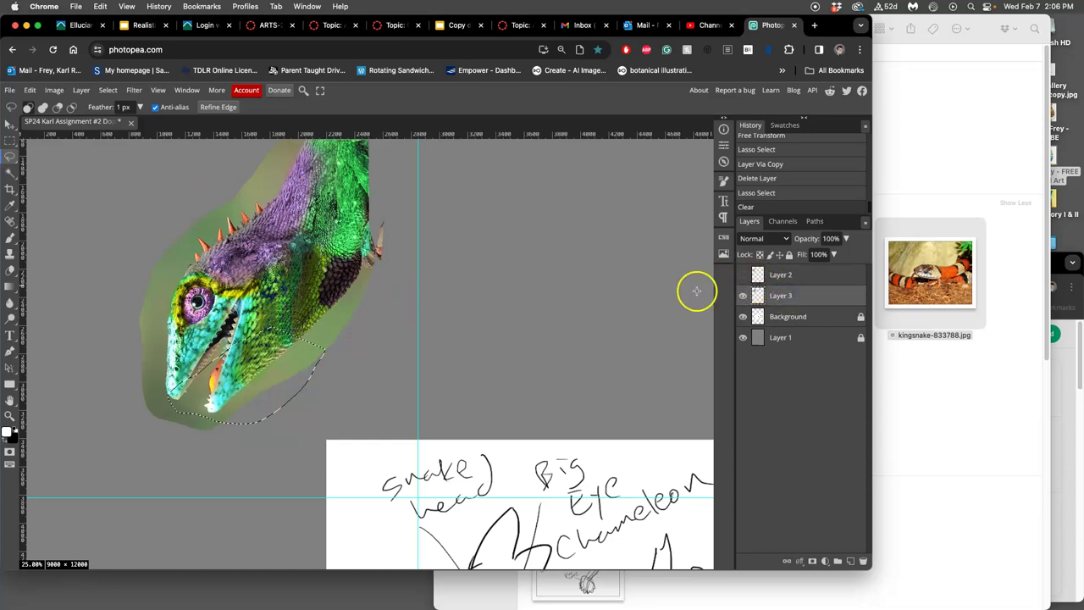
pyautogui.press('super+d')
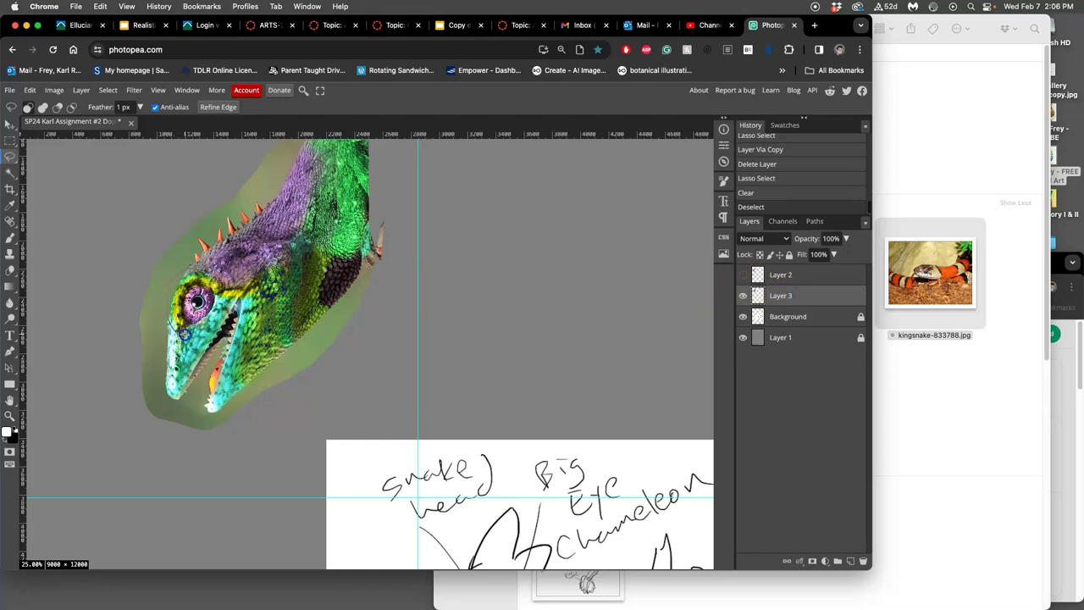
# Copy the chameleon's eye to Layer 4, stacked above the snake head and placed over its eye.
pyautogui.moveTo(227, 293); pyautogui.dragTo(218, 272)
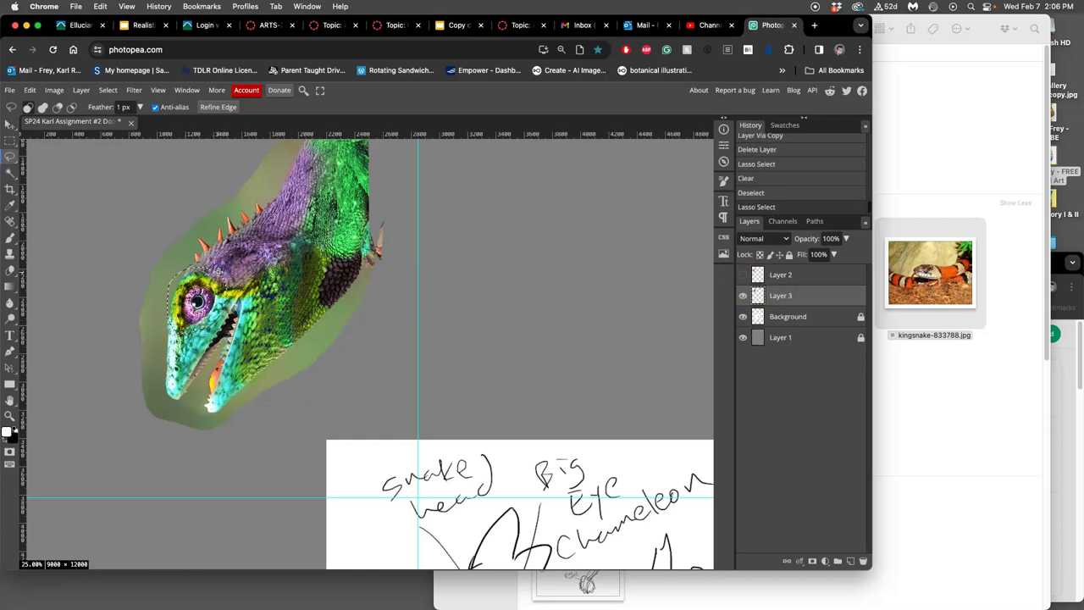
pyautogui.press('super+j')
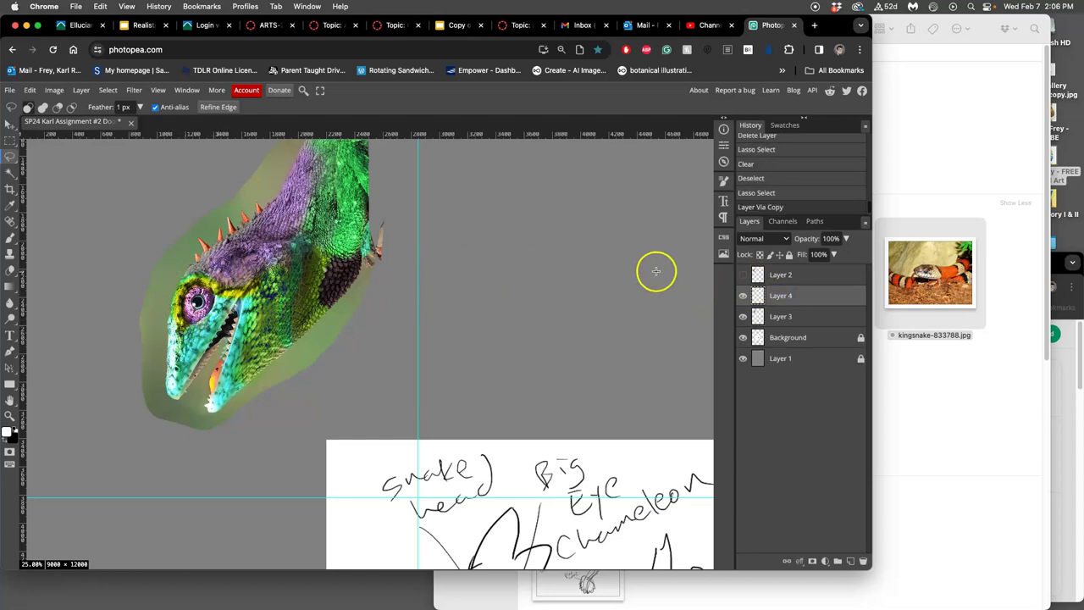
pyautogui.click(743, 274)
pyautogui.moveTo(791, 273); pyautogui.dragTo(793, 273)
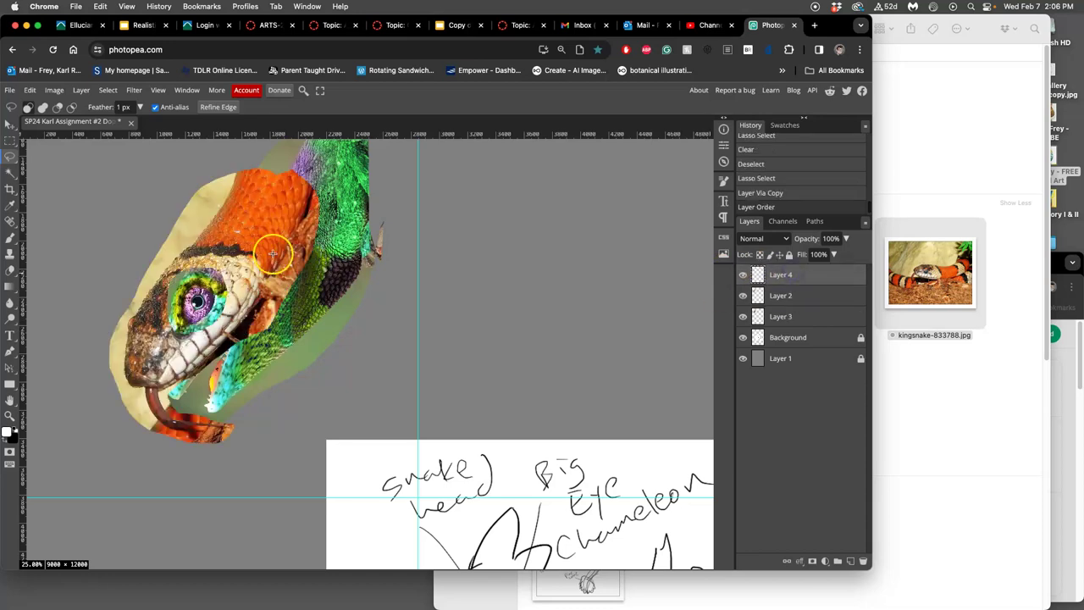
pyautogui.click(10, 124)
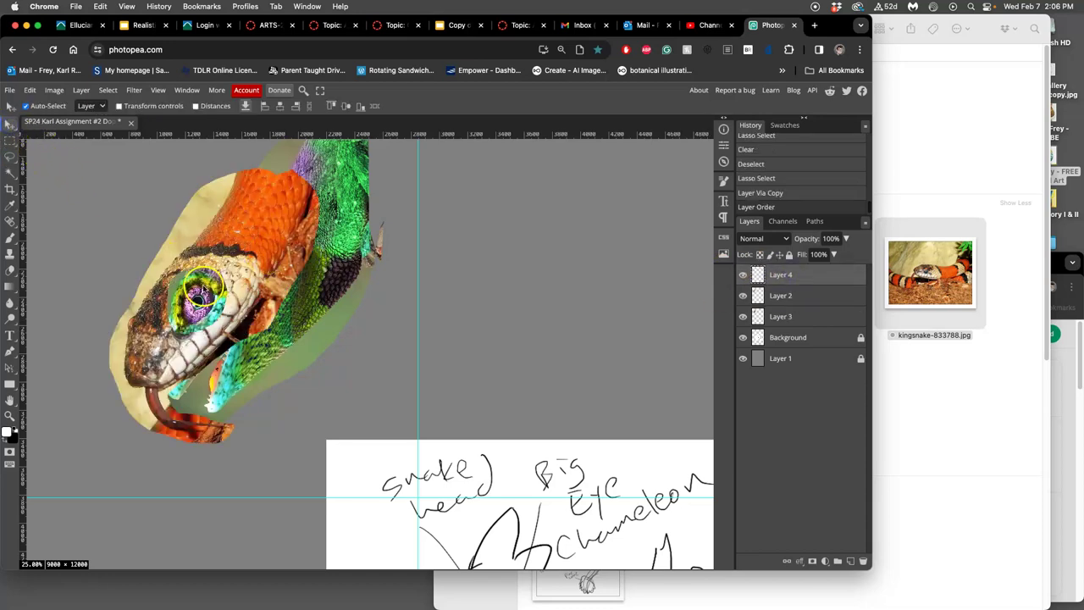
pyautogui.moveTo(203, 290); pyautogui.dragTo(207, 302)
# Scale the eye layer up to about 155% with Free Transform.
pyautogui.scroll(-10, 418, 314)
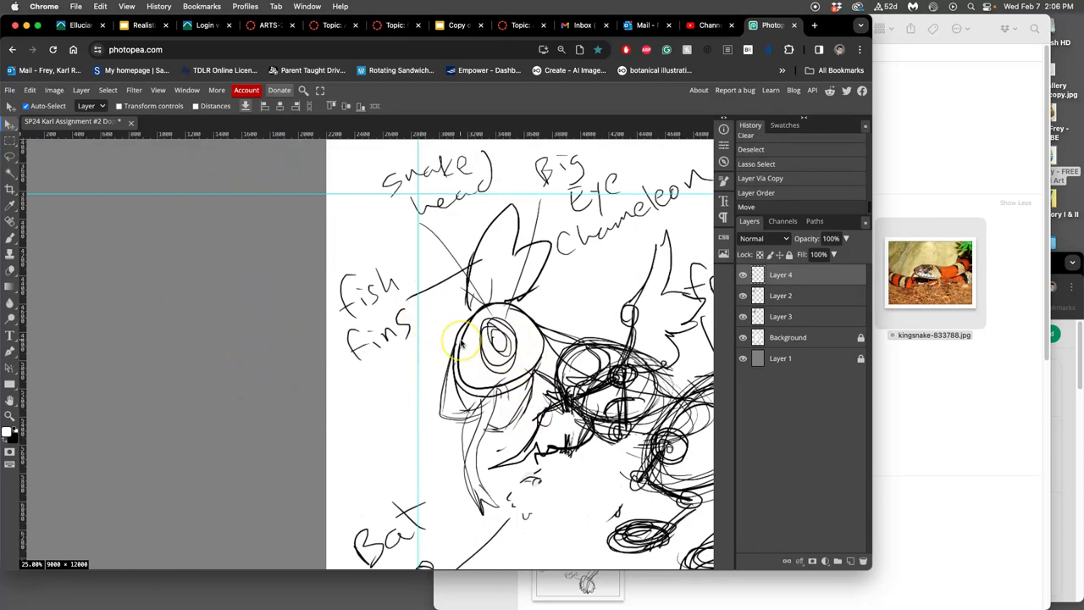
pyautogui.press('super+minus')
pyautogui.press('super+minus')
pyautogui.scroll(5, 358, 310)
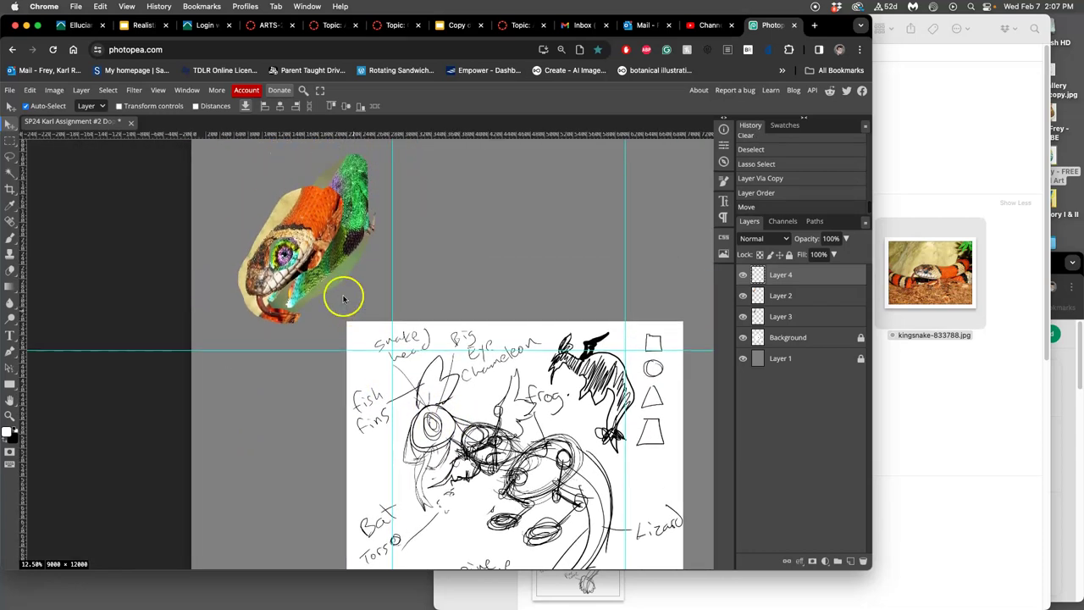
pyautogui.press('super+t')
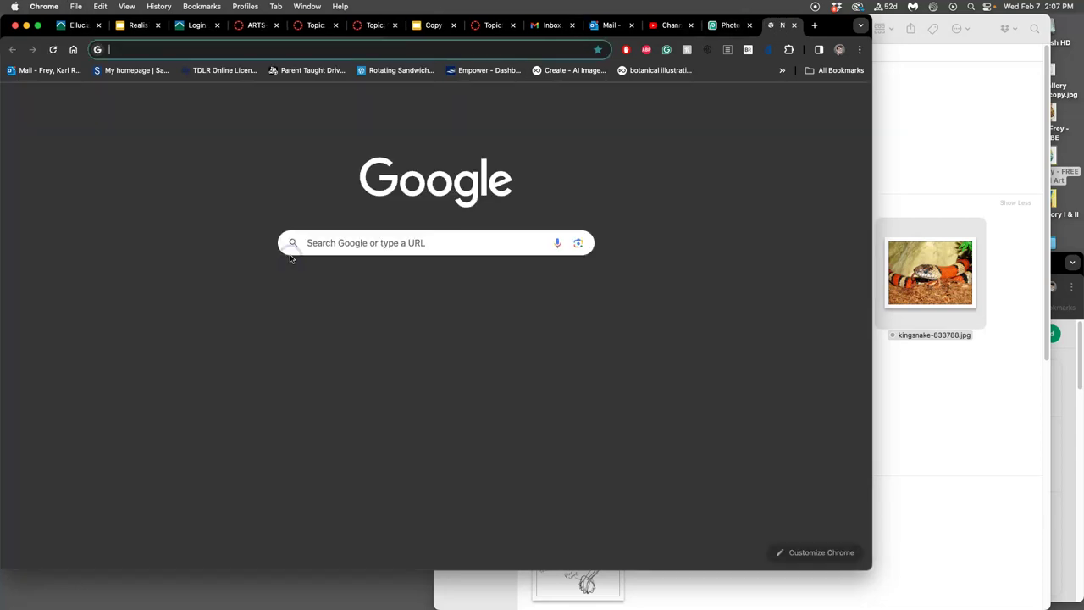
pyautogui.click(796, 26)
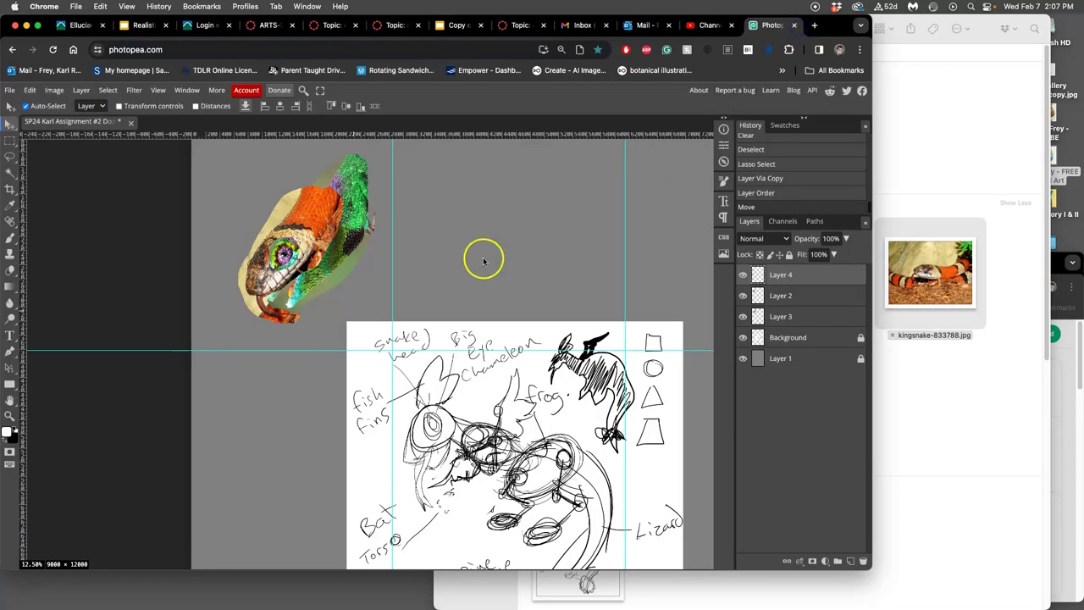
pyautogui.press('alt+super+t')
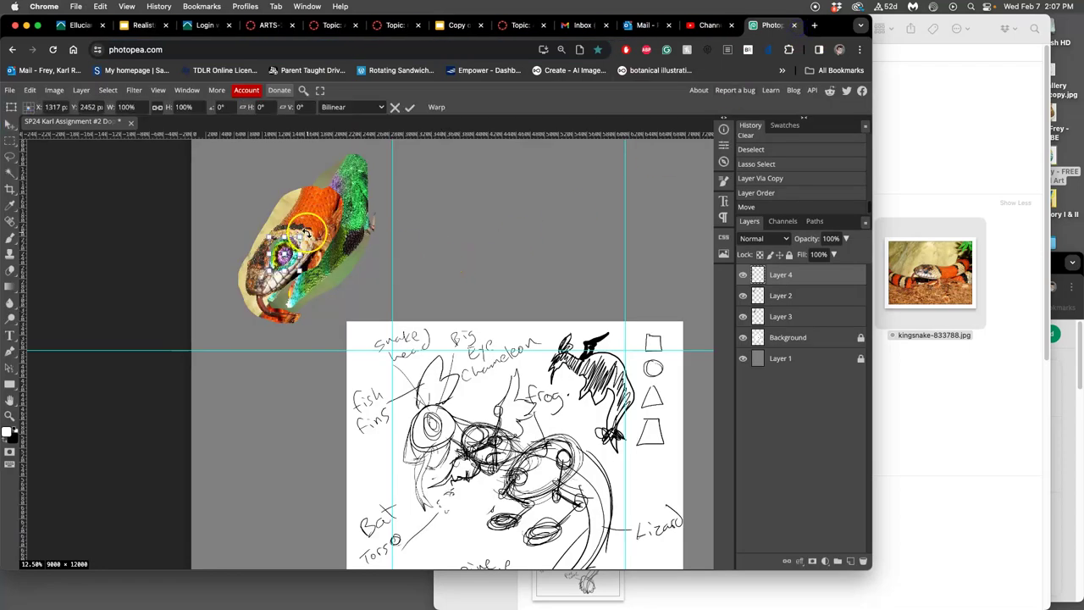
pyautogui.moveTo(301, 236); pyautogui.dragTo(317, 222)
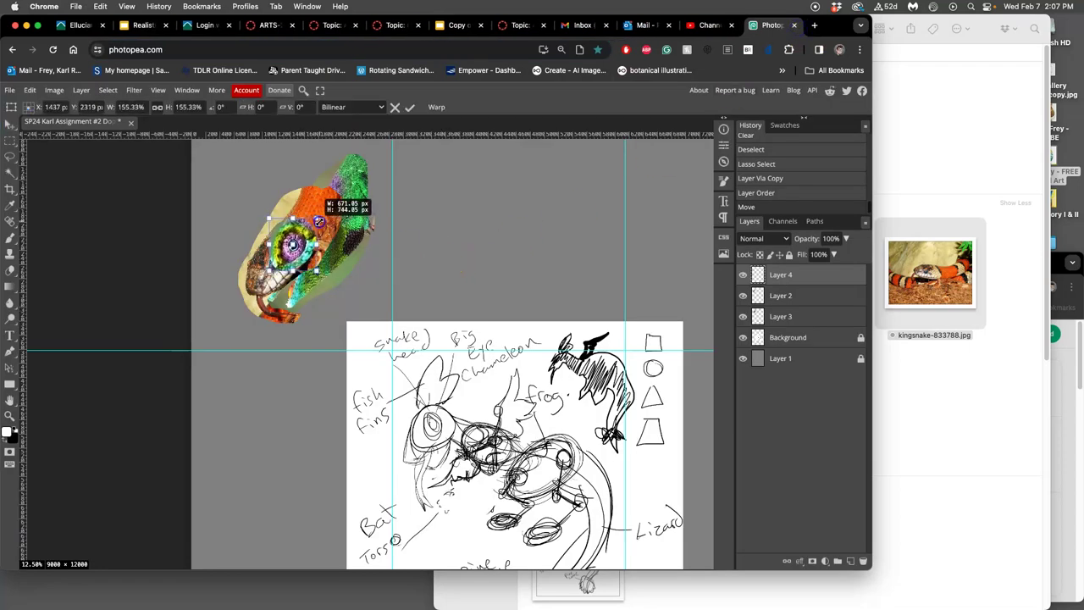
pyautogui.press('Return')
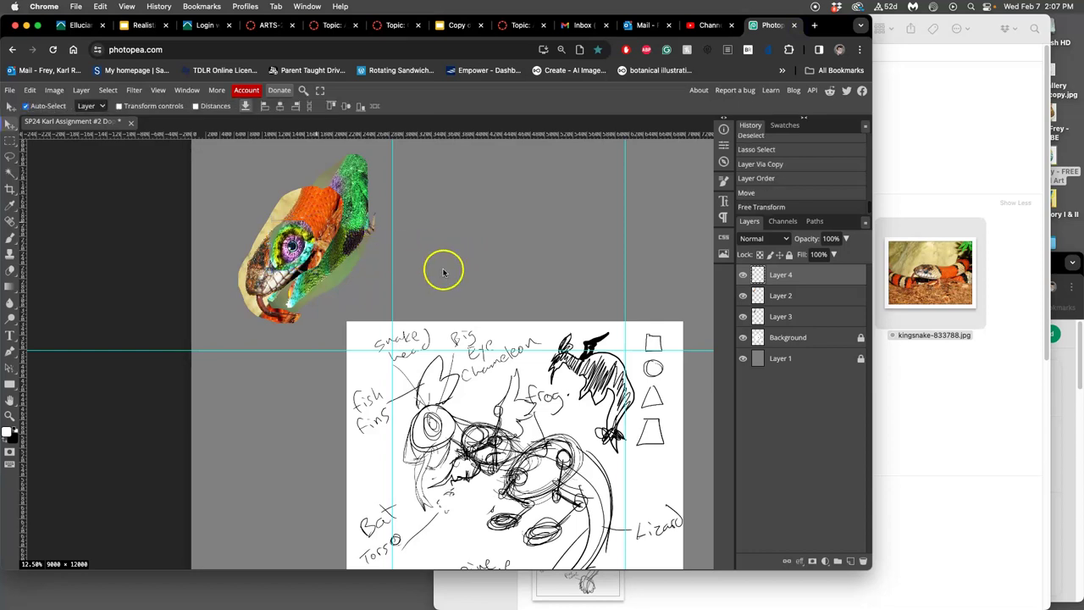
# Place owl-4702209.jpg into the collage at the top of the layer stack.
pyautogui.click(971, 282)
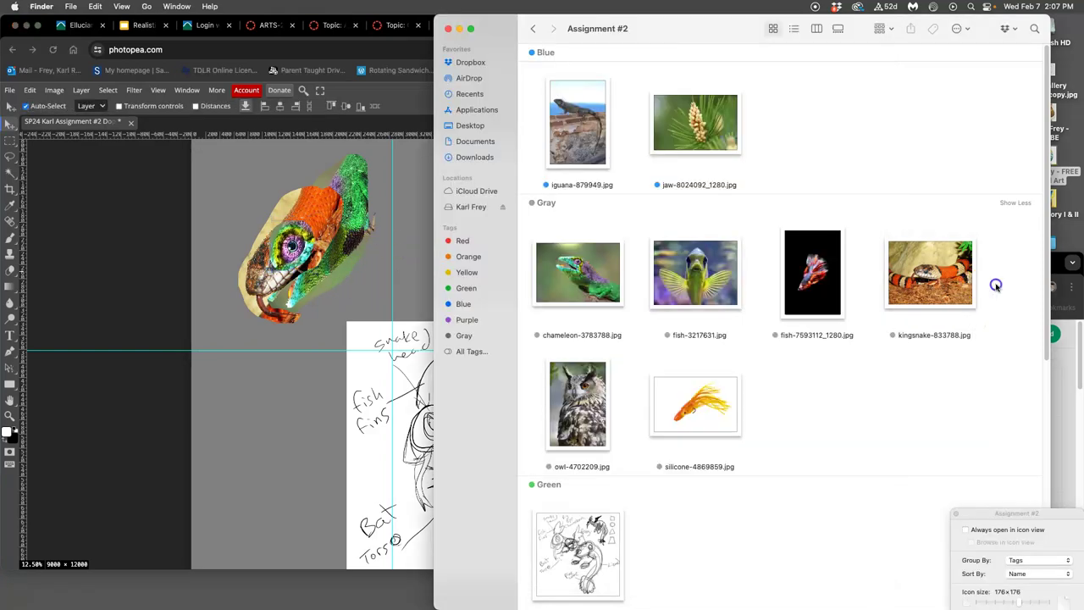
pyautogui.moveTo(587, 403); pyautogui.dragTo(373, 402)
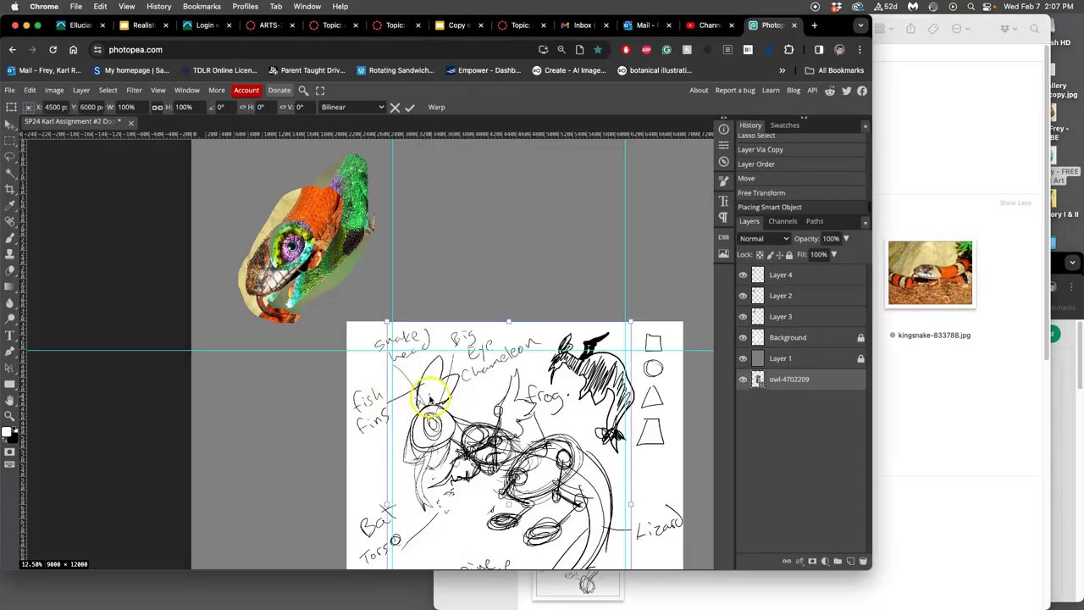
pyautogui.moveTo(794, 376)
pyautogui.mouseDown()
pyautogui.moveTo(798, 254)
pyautogui.moveTo(798, 371)
pyautogui.moveTo(792, 273)
pyautogui.mouseUp()
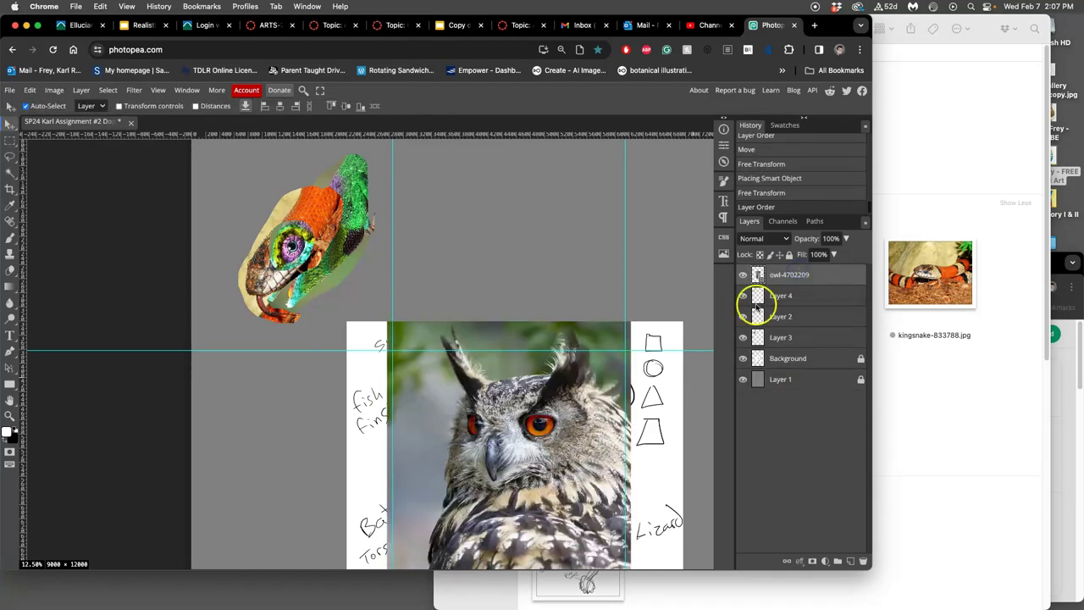
# Lasso the owl's head onto Layer 5 and delete the full owl photo layer.
pyautogui.click(10, 156)
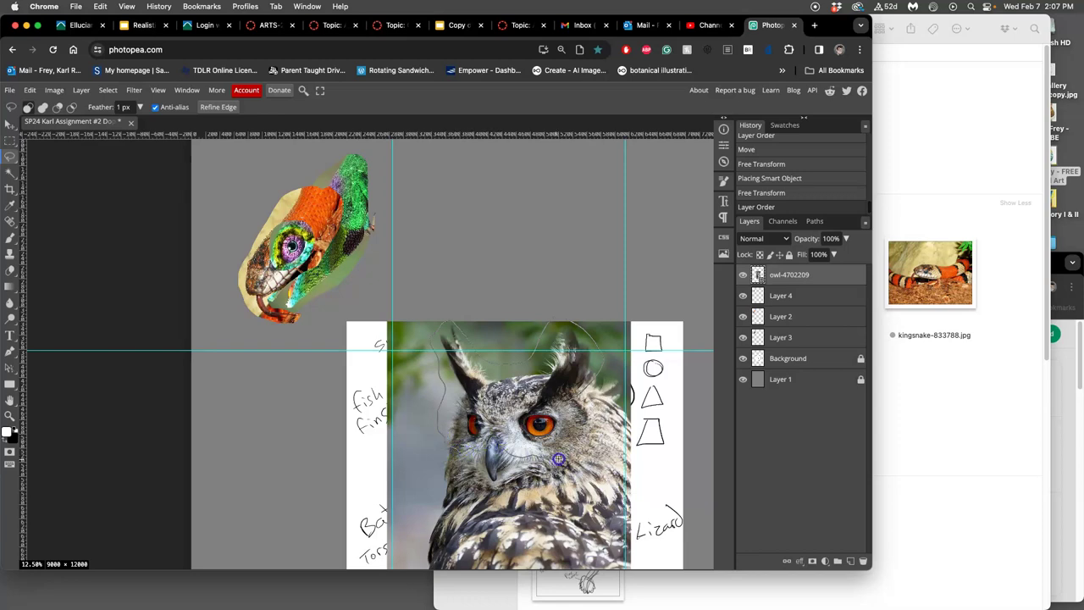
pyautogui.moveTo(569, 401); pyautogui.dragTo(569, 438)
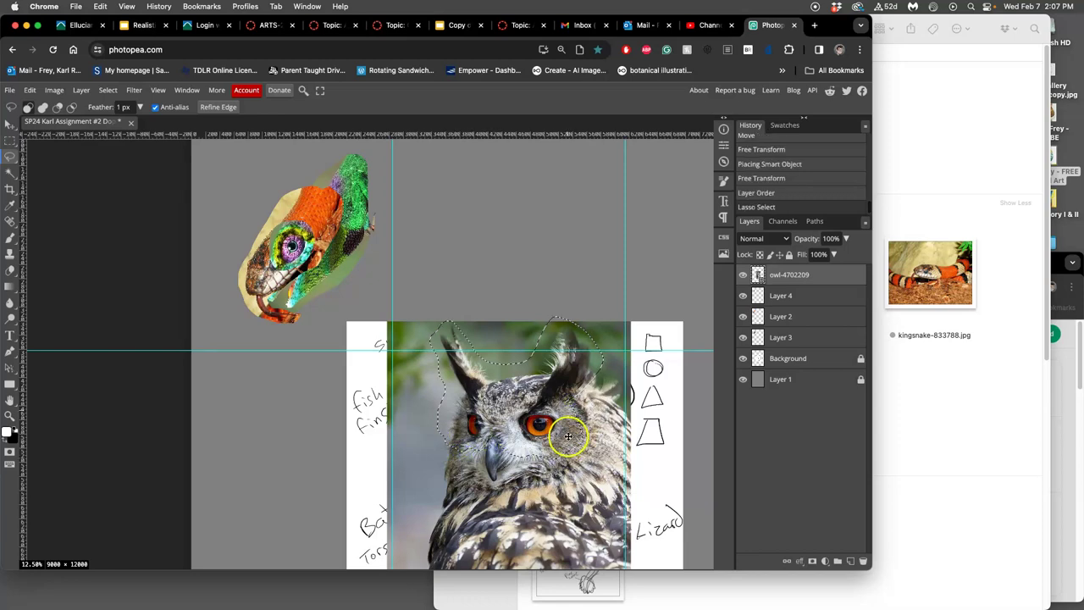
pyautogui.hotkey('ctrl', 'j')
pyautogui.click(794, 296)
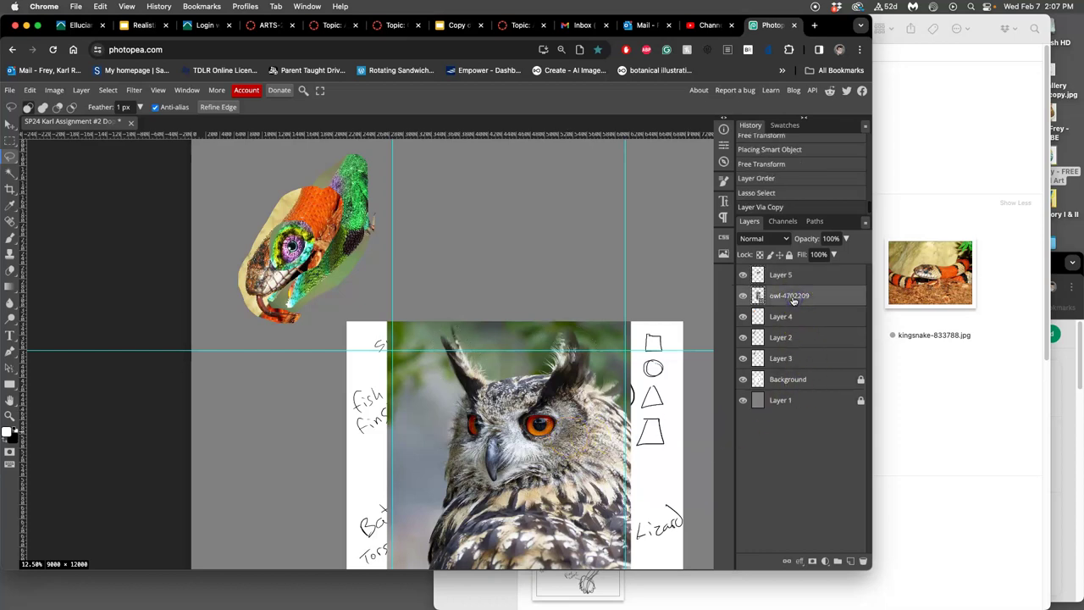
pyautogui.press('Delete')
# Drag the owl head onto the chameleon head, scale it to 55.3% and tilt it about -13.8°.
pyautogui.click(9, 124)
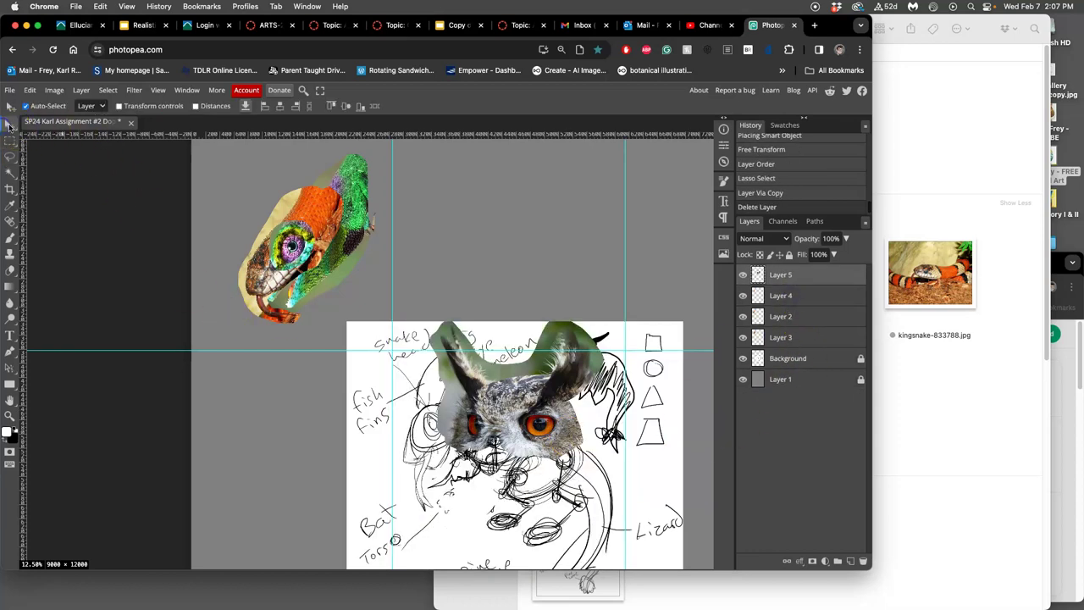
pyautogui.moveTo(519, 412); pyautogui.dragTo(282, 236)
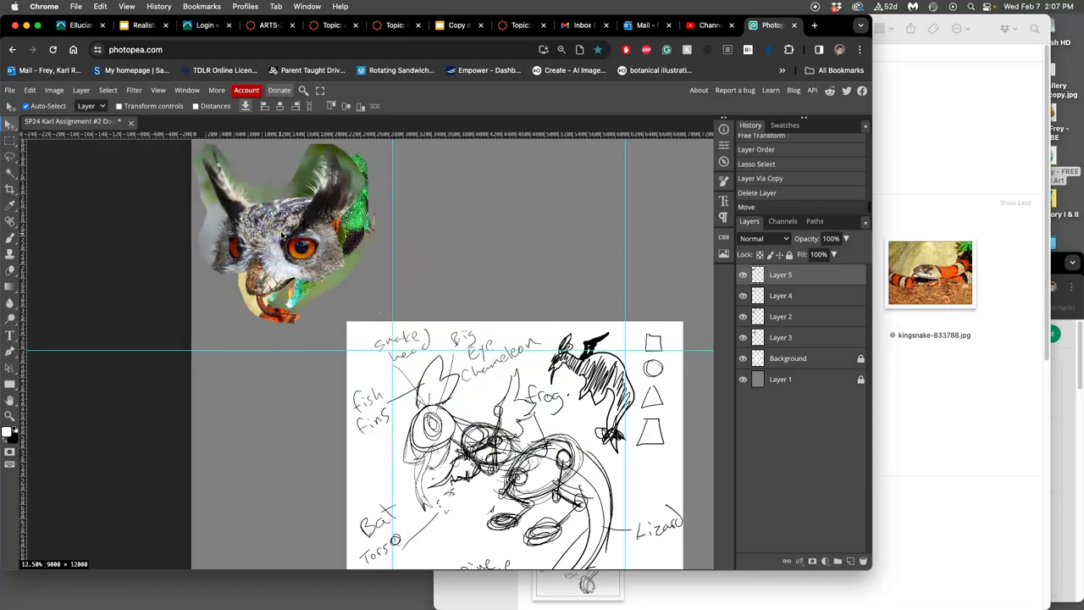
pyautogui.hotkey('ctrl', 't')
pyautogui.moveTo(387, 164); pyautogui.dragTo(268, 231)
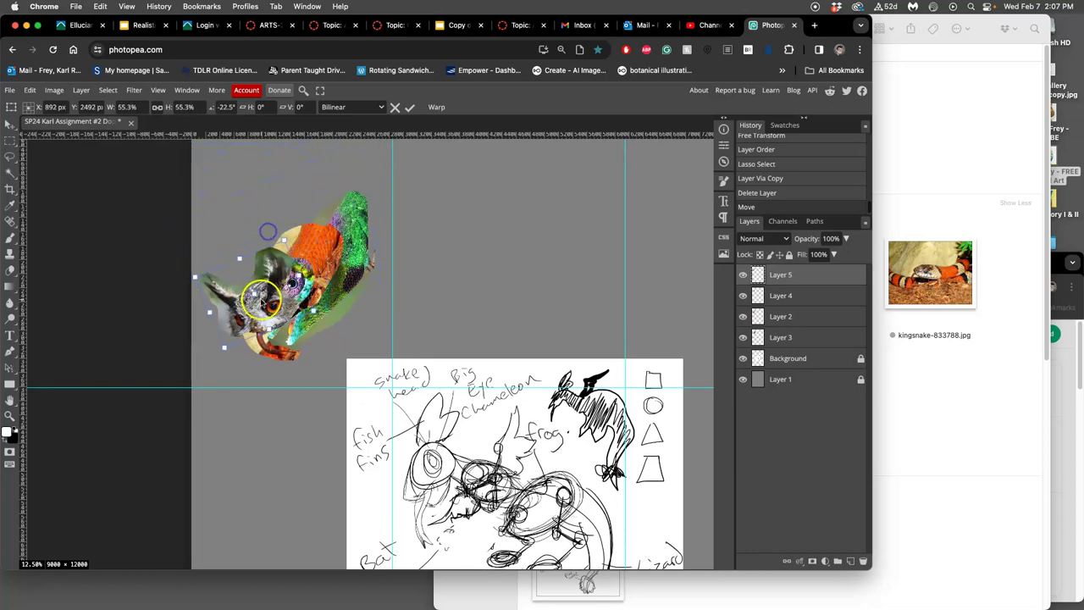
pyautogui.moveTo(262, 301); pyautogui.dragTo(277, 277)
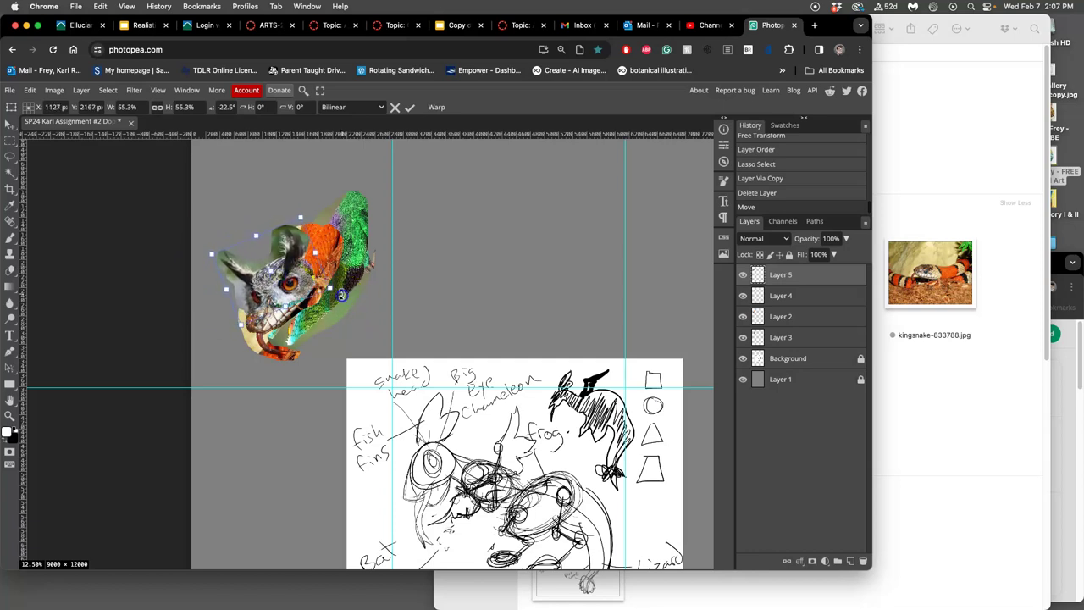
pyautogui.moveTo(341, 295); pyautogui.dragTo(298, 290)
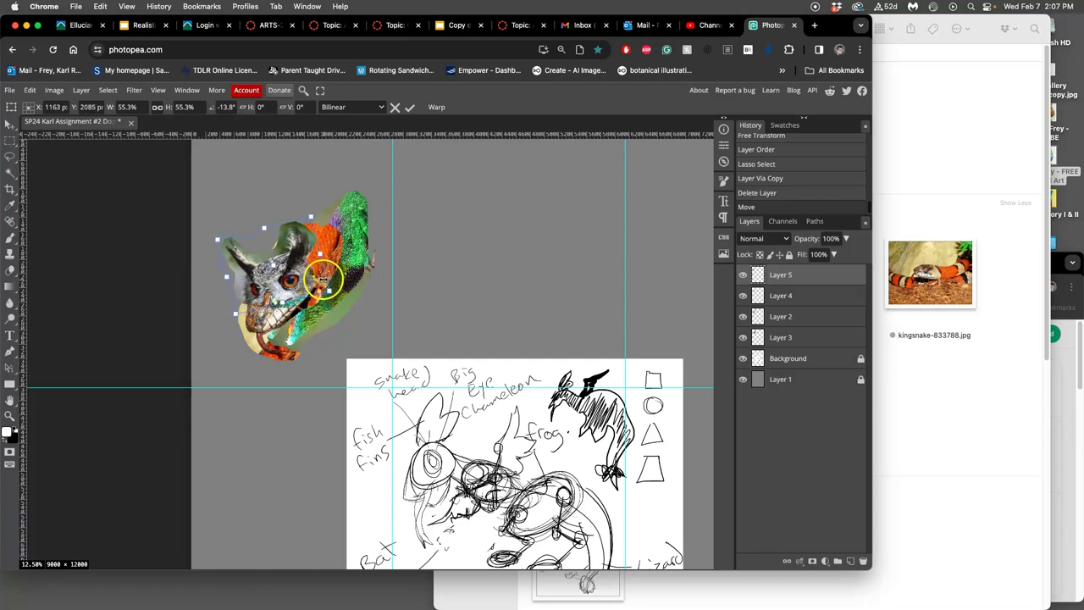
pyautogui.press('super+equal')
# Commit the owl head's transform, then reshape it with free corner distortion.
pyautogui.rightClick(265, 254)
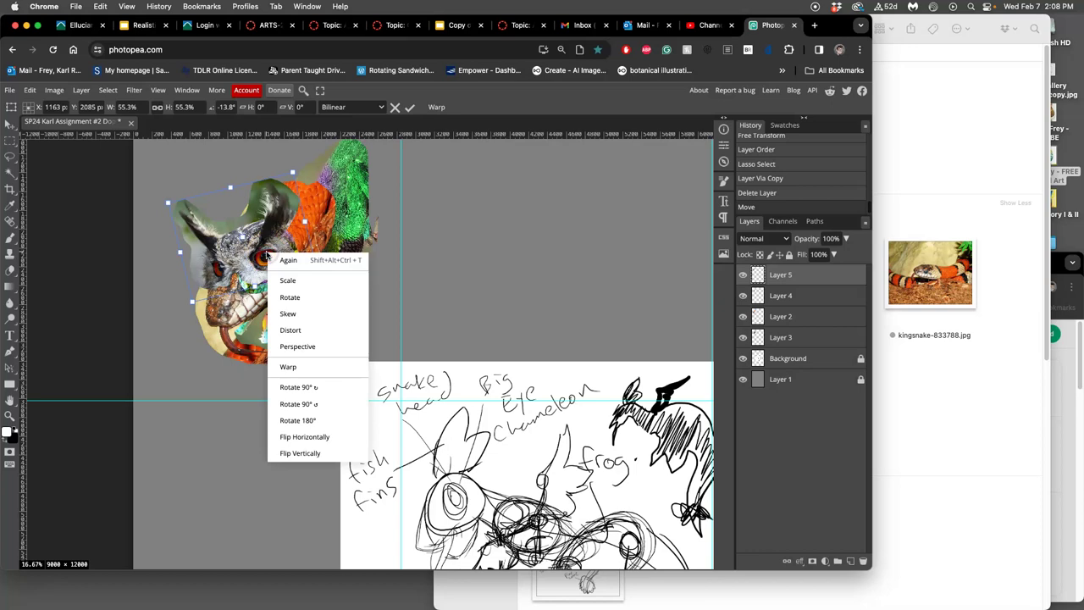
pyautogui.click(266, 255)
pyautogui.press('Return')
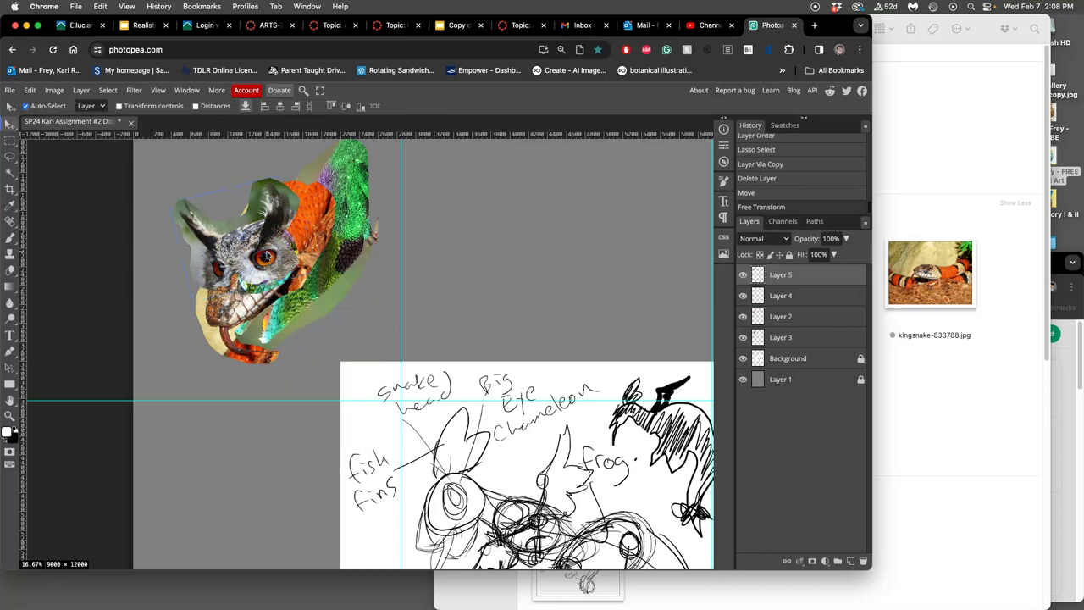
pyautogui.hotkey('ctrl', 't')
pyautogui.rightClick(276, 258)
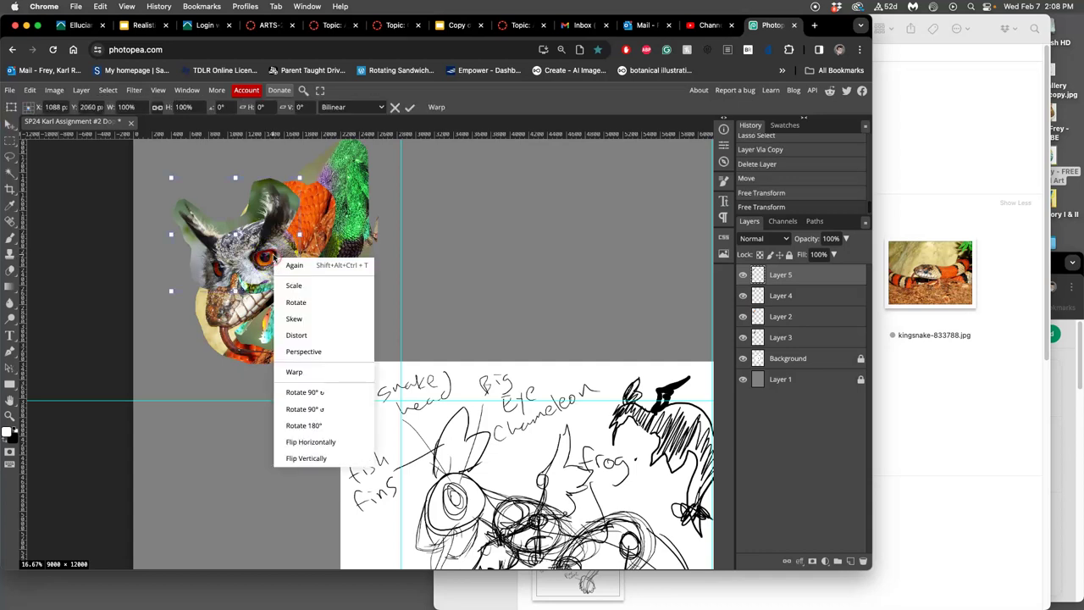
pyautogui.click(298, 336)
pyautogui.moveTo(302, 286)
pyautogui.mouseDown()
pyautogui.moveTo(314, 283)
pyautogui.moveTo(299, 285)
pyautogui.mouseUp()
pyautogui.moveTo(302, 213); pyautogui.dragTo(310, 145)
pyautogui.moveTo(244, 287); pyautogui.dragTo(255, 285)
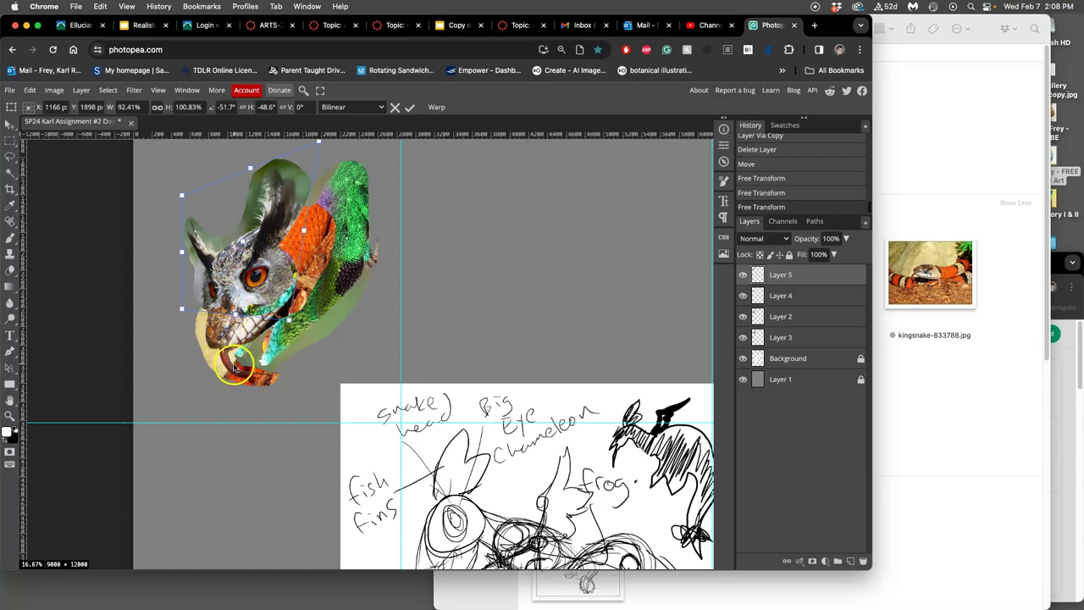
pyautogui.press('Return')
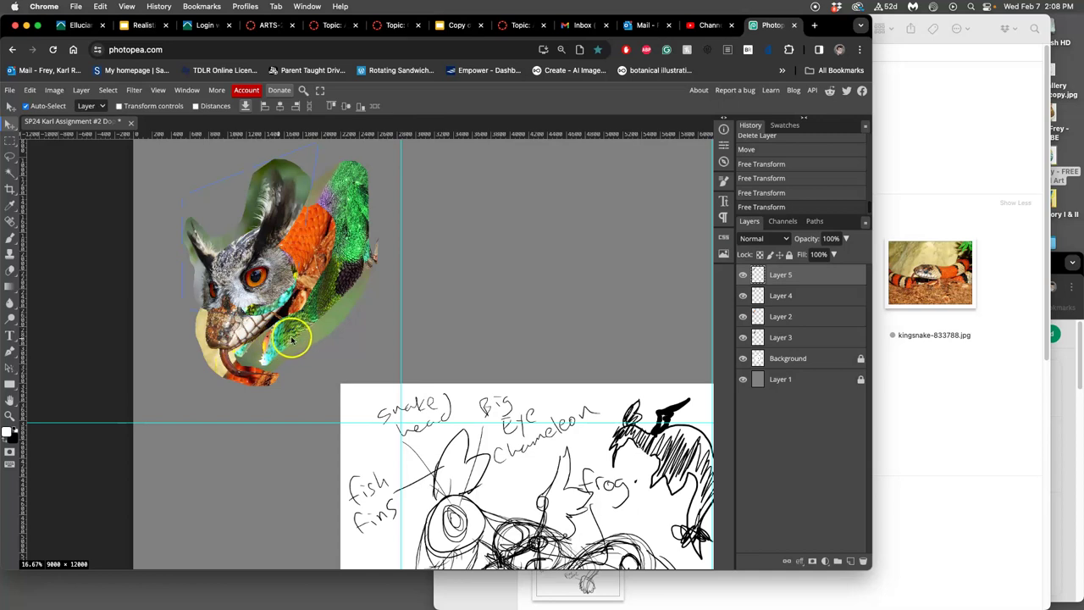
# Distort the chameleon layer (Layer 3), stretching its corners to fit behind the owl head.
pyautogui.click(292, 338)
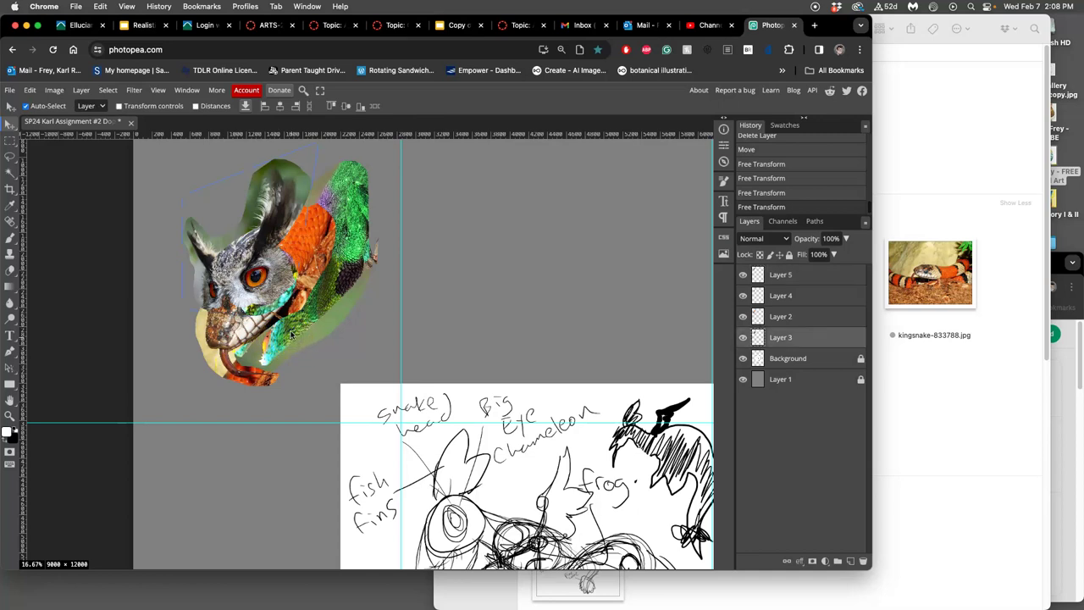
pyautogui.click(743, 338)
pyautogui.click(743, 337)
pyautogui.hotkey('ctrl', 't')
pyautogui.rightClick(335, 296)
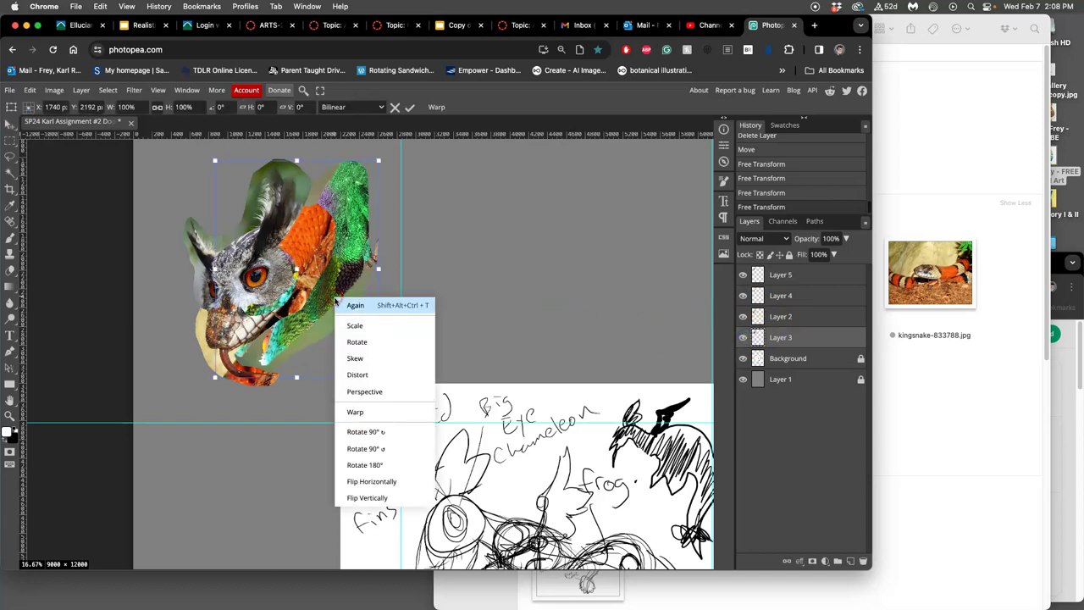
pyautogui.click(358, 375)
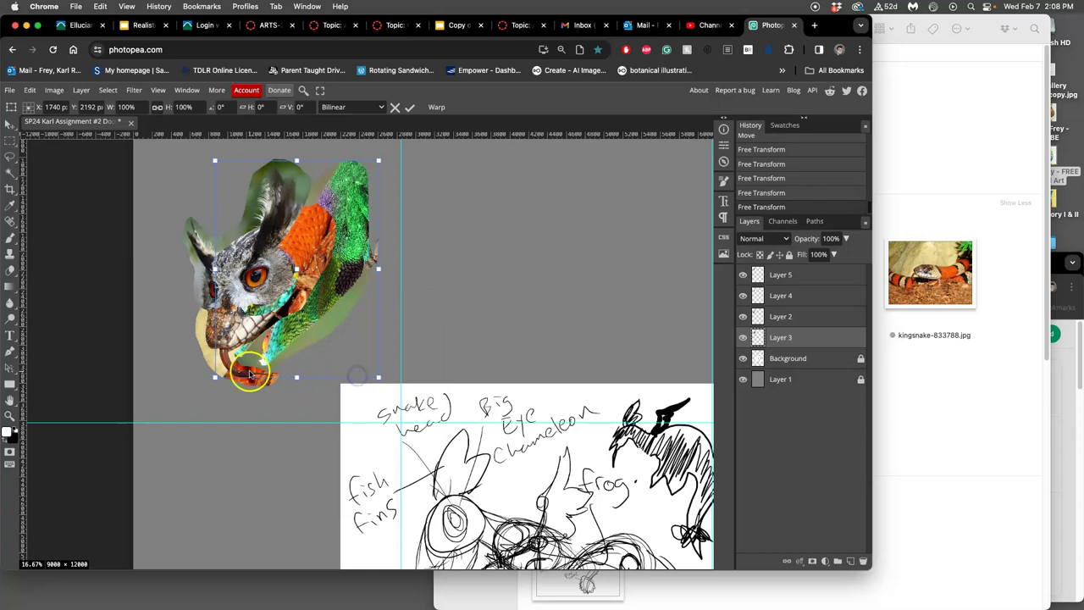
pyautogui.moveTo(216, 373); pyautogui.dragTo(193, 363)
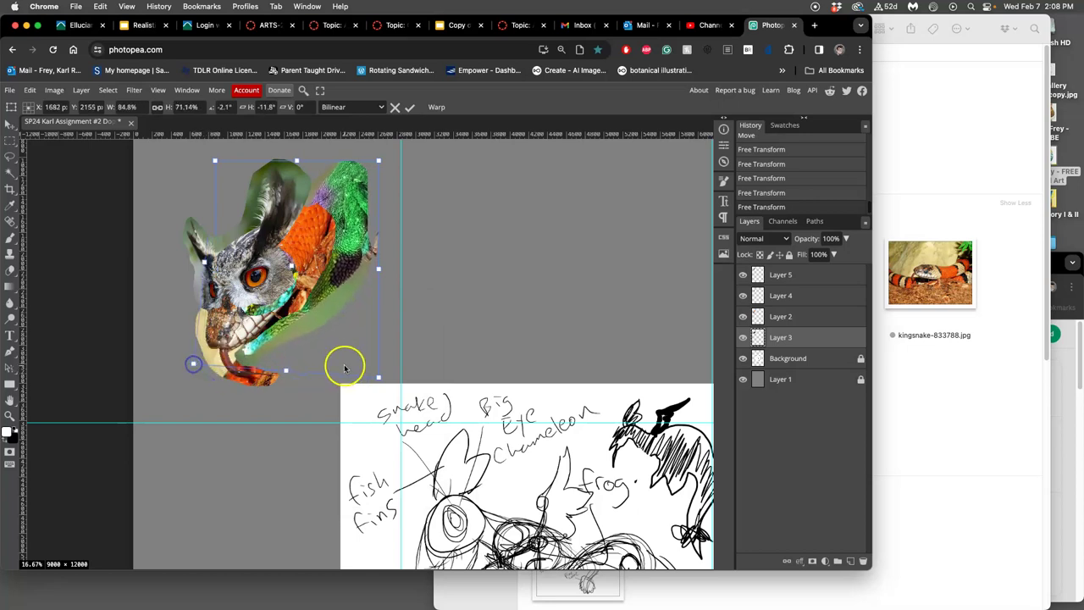
pyautogui.moveTo(376, 373); pyautogui.dragTo(406, 413)
pyautogui.moveTo(380, 161); pyautogui.dragTo(462, 161)
pyautogui.moveTo(370, 256); pyautogui.dragTo(365, 265)
# Tilt the chameleon head about -3.6°, nudge it into place and commit.
pyautogui.rightClick(389, 218)
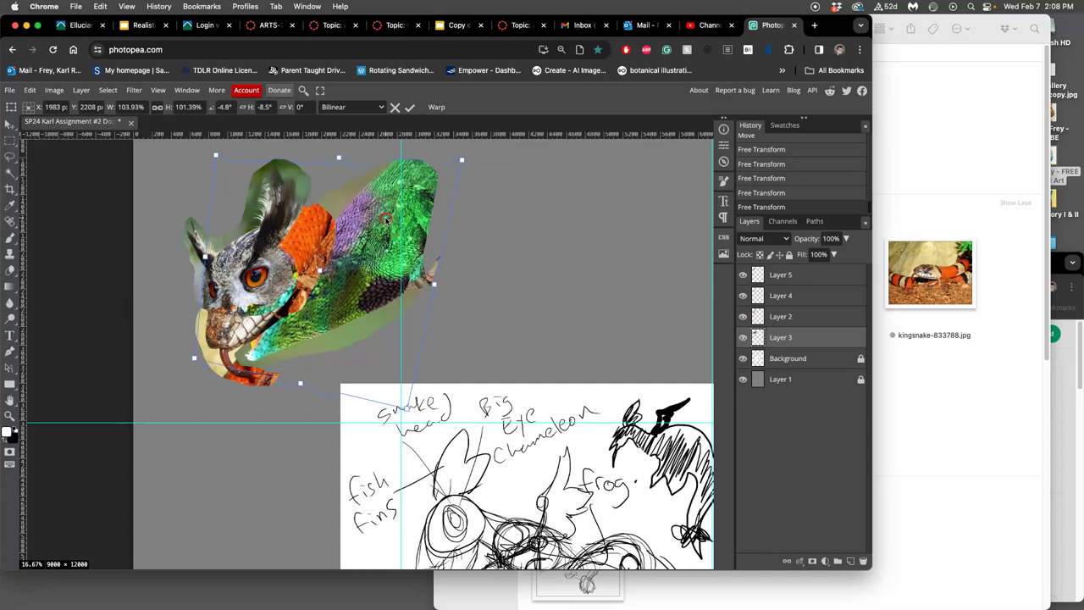
pyautogui.click(408, 263)
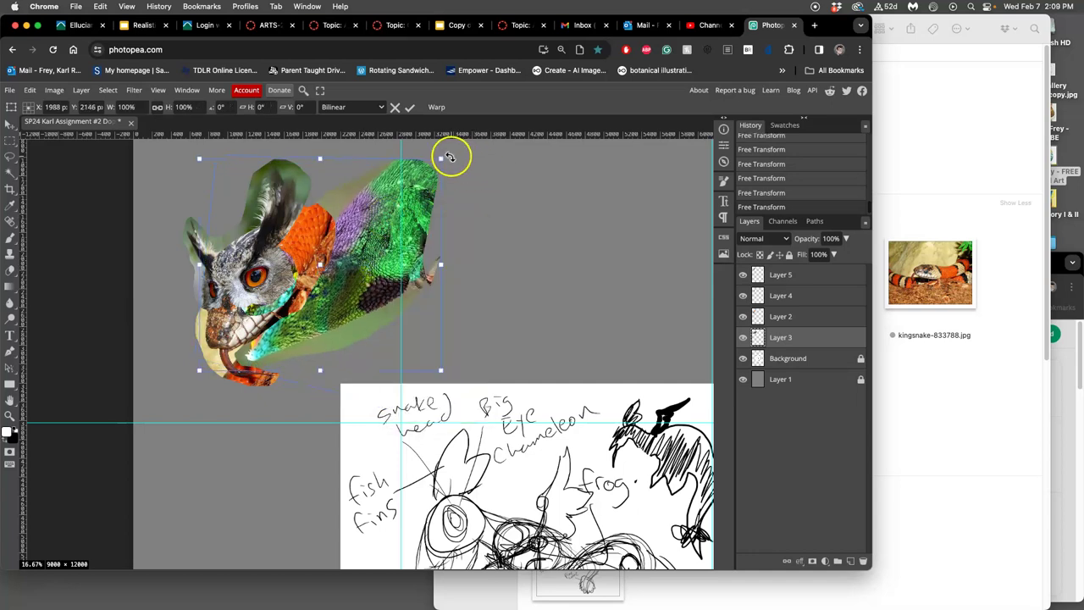
pyautogui.moveTo(452, 158); pyautogui.dragTo(442, 150)
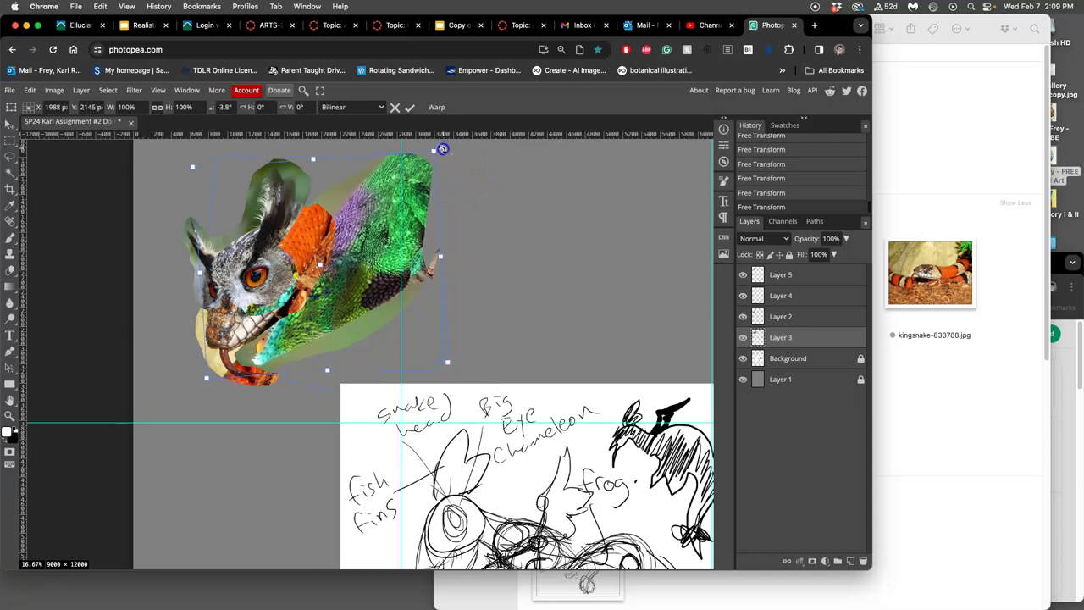
pyautogui.moveTo(393, 210); pyautogui.dragTo(390, 206)
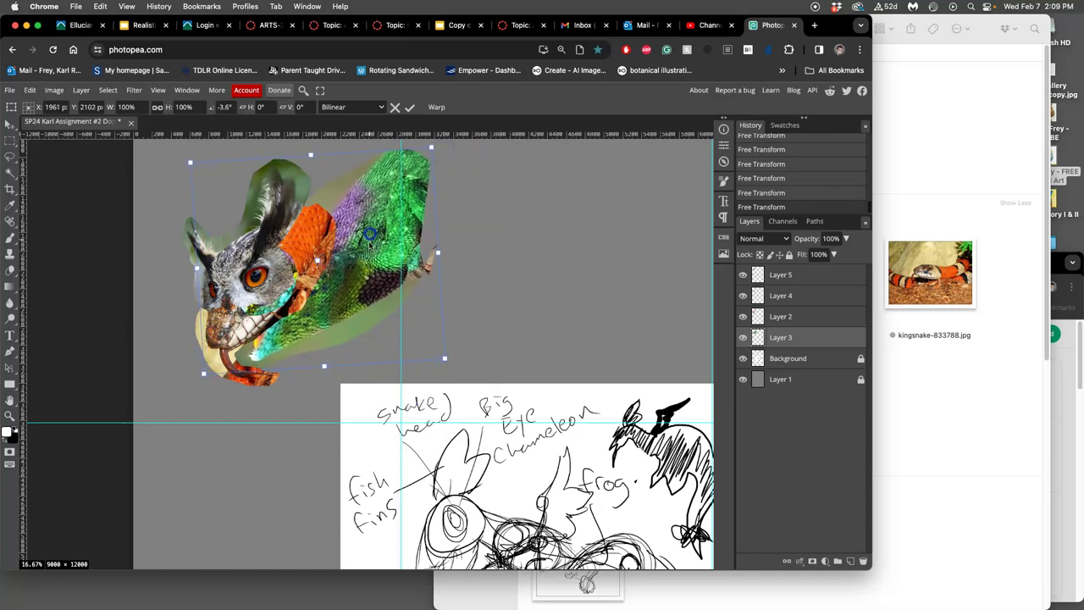
pyautogui.moveTo(248, 322); pyautogui.dragTo(285, 325)
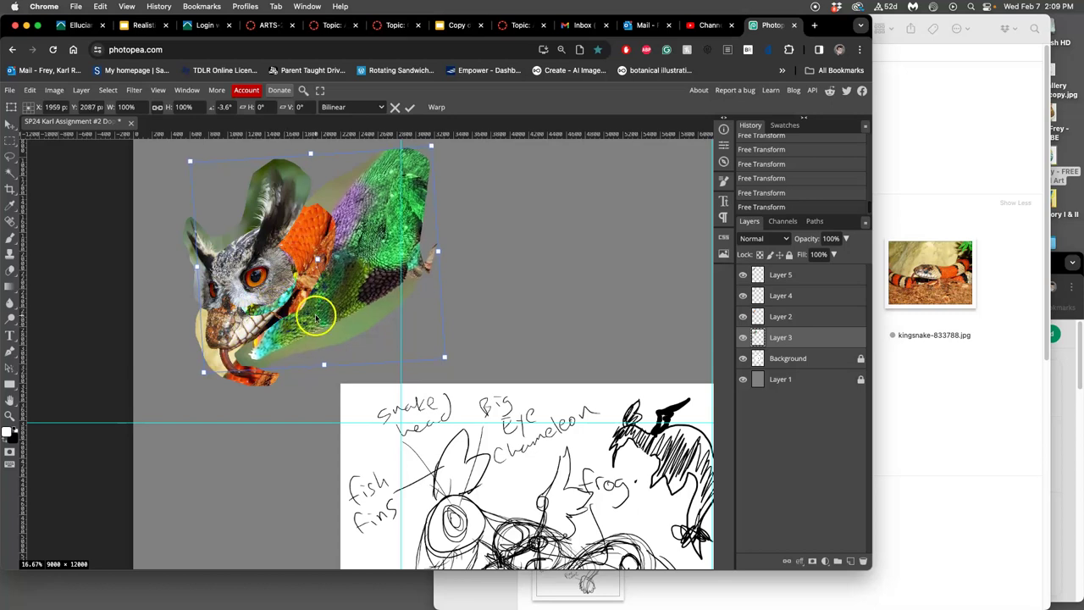
pyautogui.press('Return')
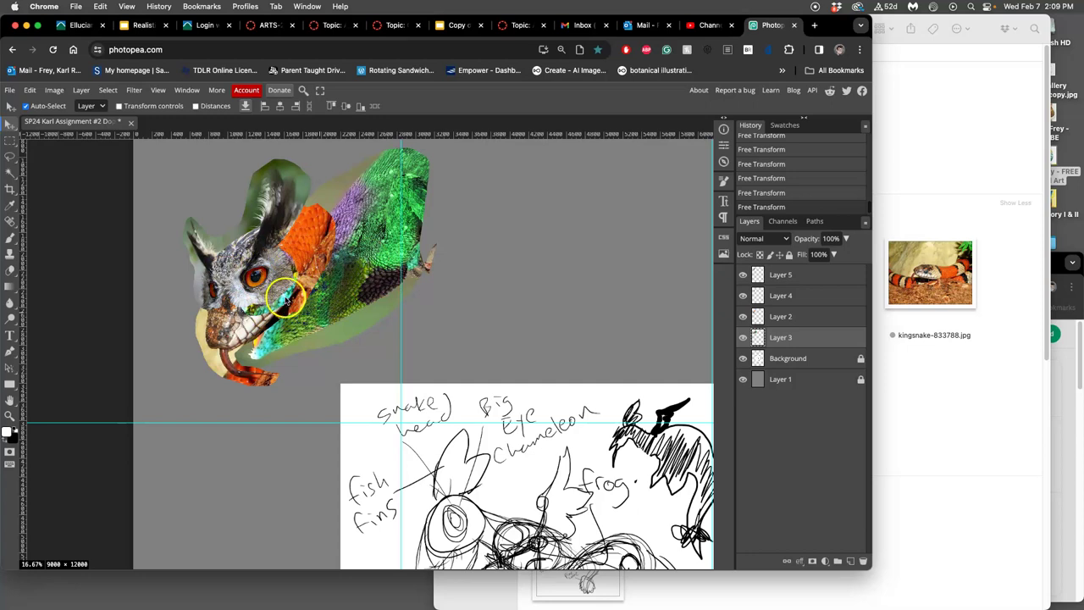
# Toggle the owl, snake, chameleon and Layer 4 visibility to inspect the stacked head.
pyautogui.hscroll(2, 334, 303)
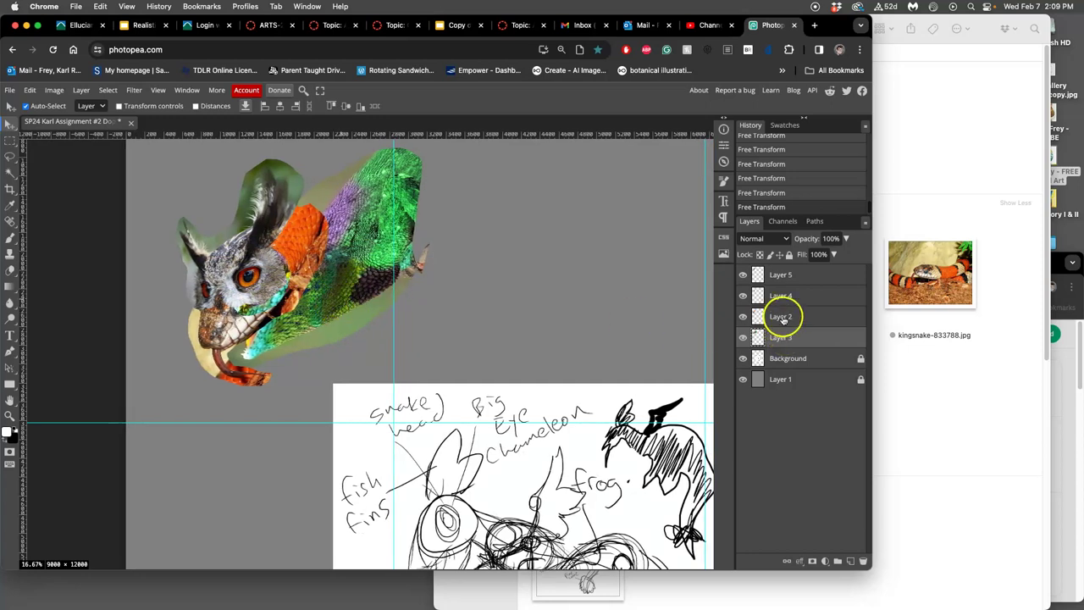
pyautogui.click(743, 274)
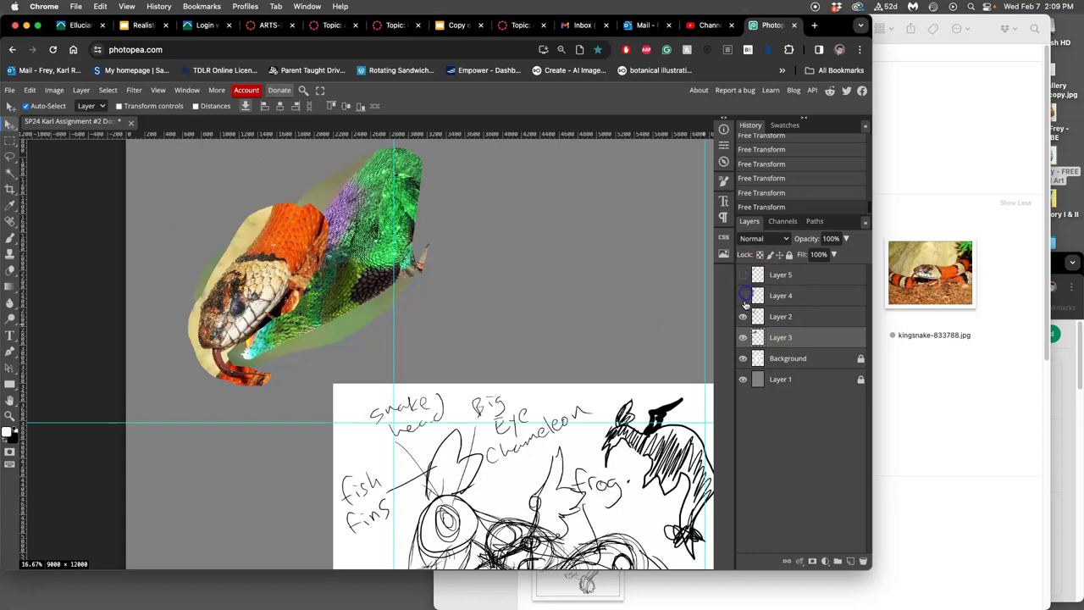
pyautogui.click(744, 315)
pyautogui.click(743, 337)
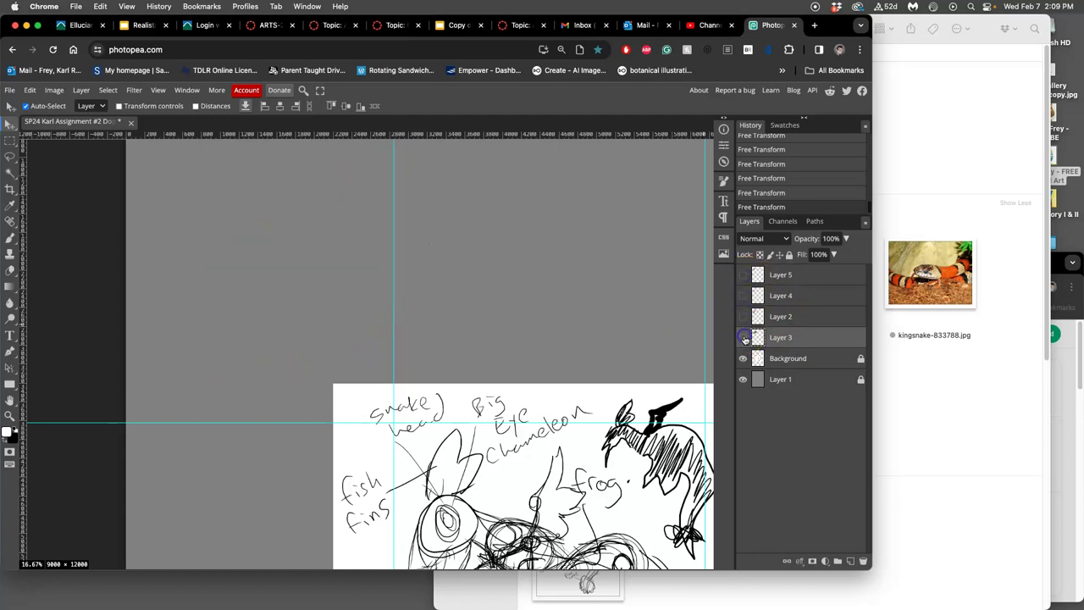
pyautogui.click(744, 337)
pyautogui.click(743, 316)
pyautogui.click(743, 295)
pyautogui.click(744, 279)
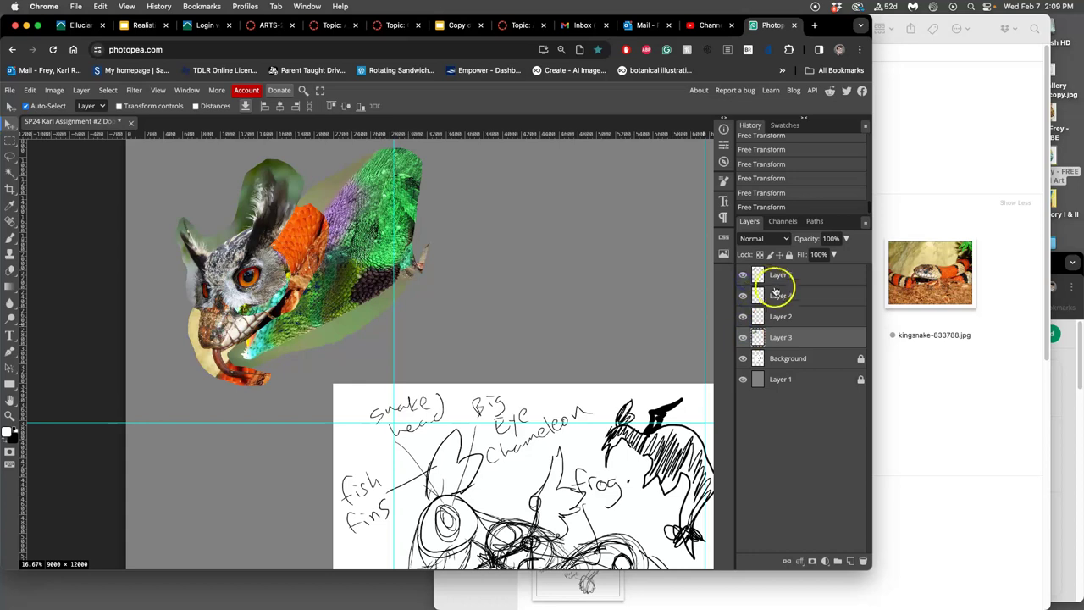
# Duplicate the Layer 4 chameleon eye, bring the copy to the top and move it over the owl's eye.
pyautogui.click(781, 295)
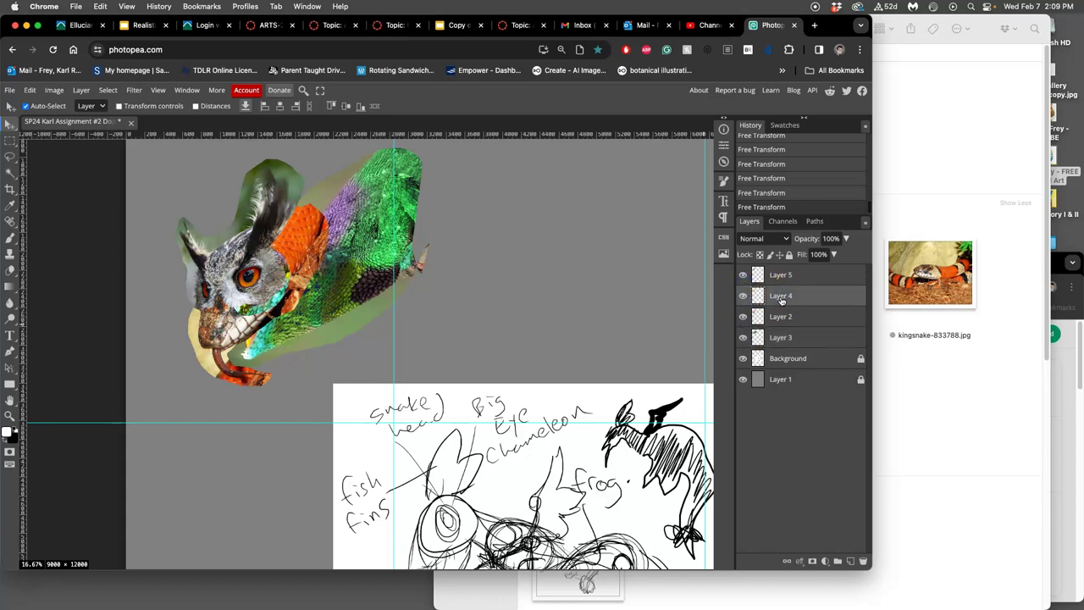
pyautogui.press('super+j')
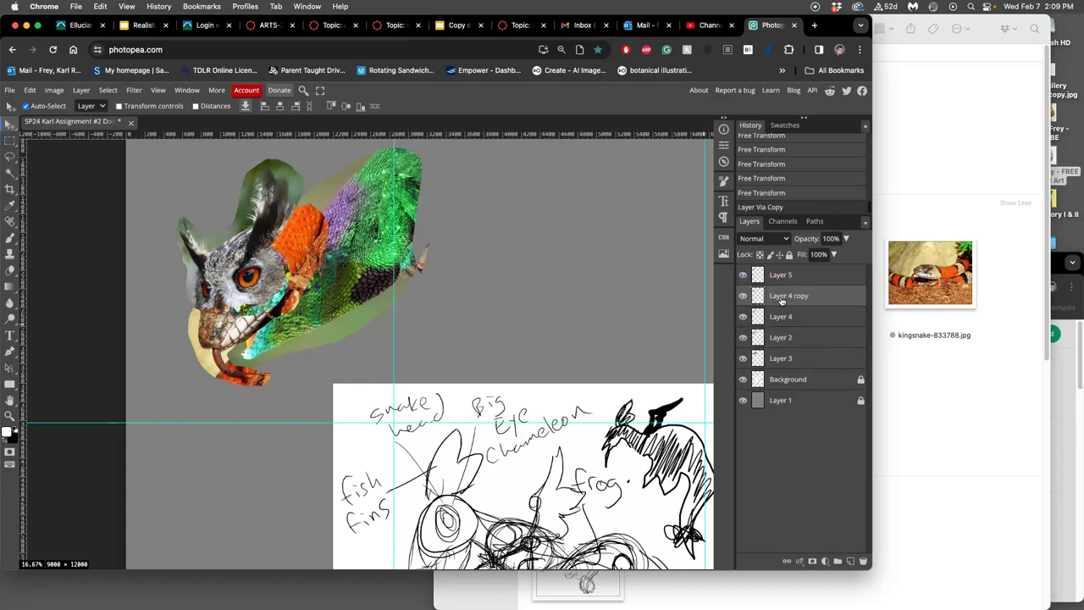
pyautogui.press('super+bracketright')
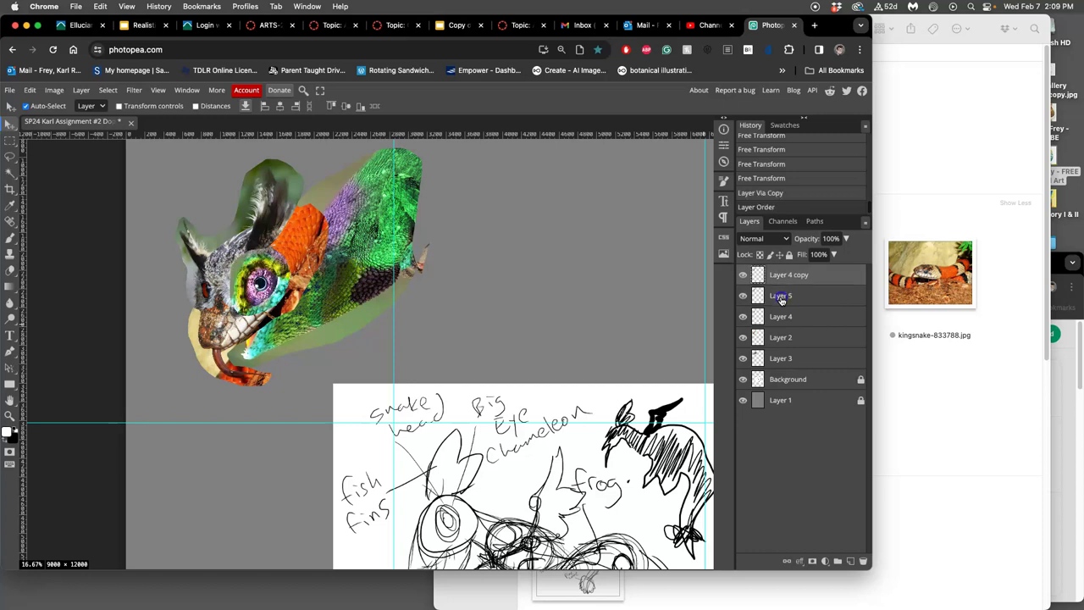
pyautogui.click(805, 298)
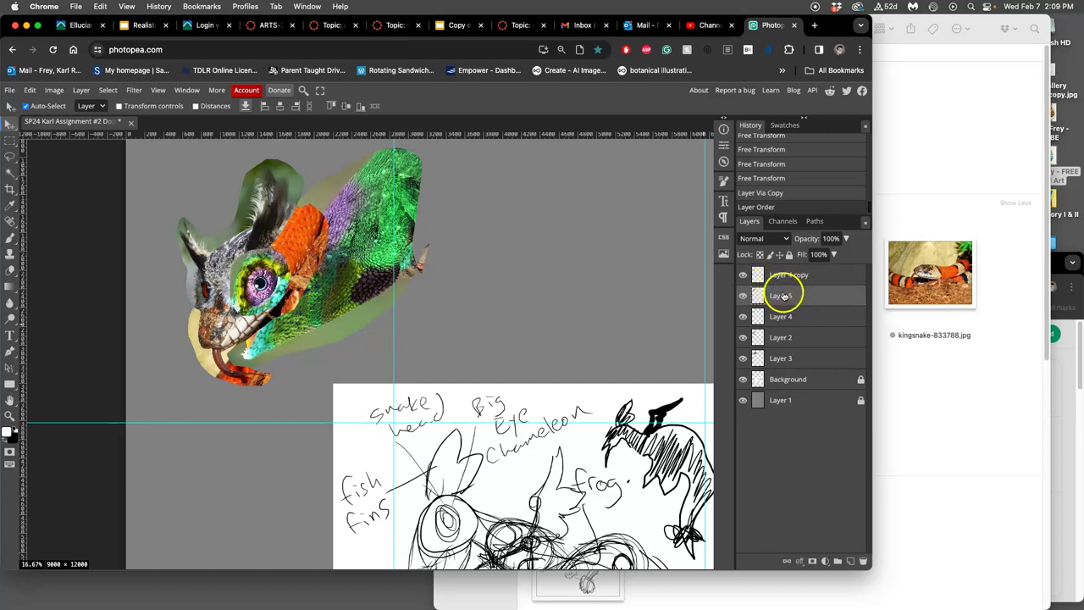
pyautogui.click(744, 275)
pyautogui.click(744, 275)
pyautogui.click(783, 275)
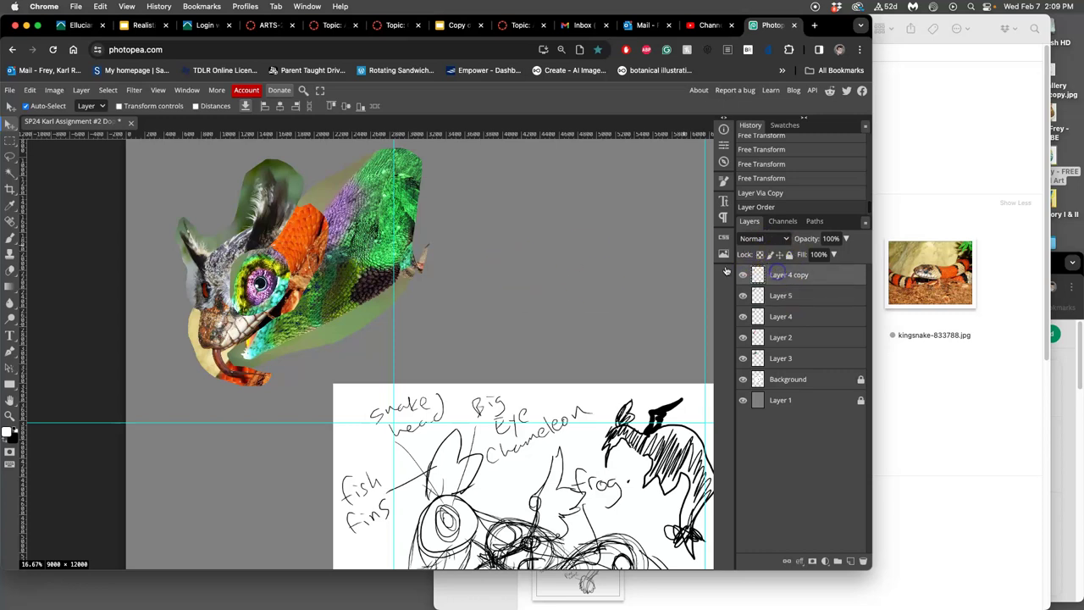
pyautogui.moveTo(260, 284); pyautogui.dragTo(280, 258)
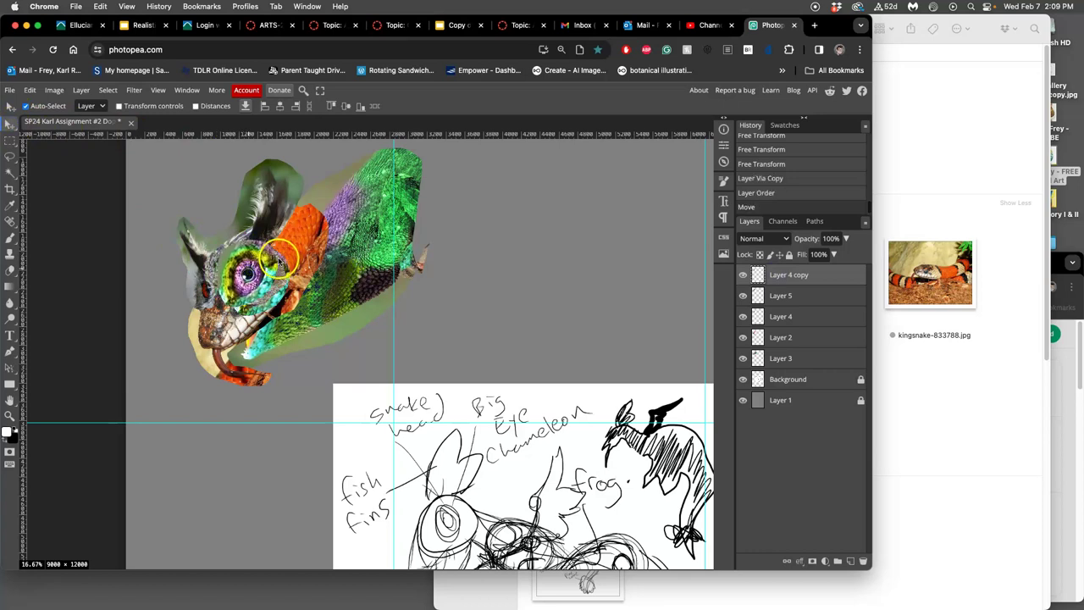
# Delete the Layer 4 copy and Layer 4 chameleon eye, leaving the owl head visible.
pyautogui.press('super+t')
pyautogui.click(793, 25)
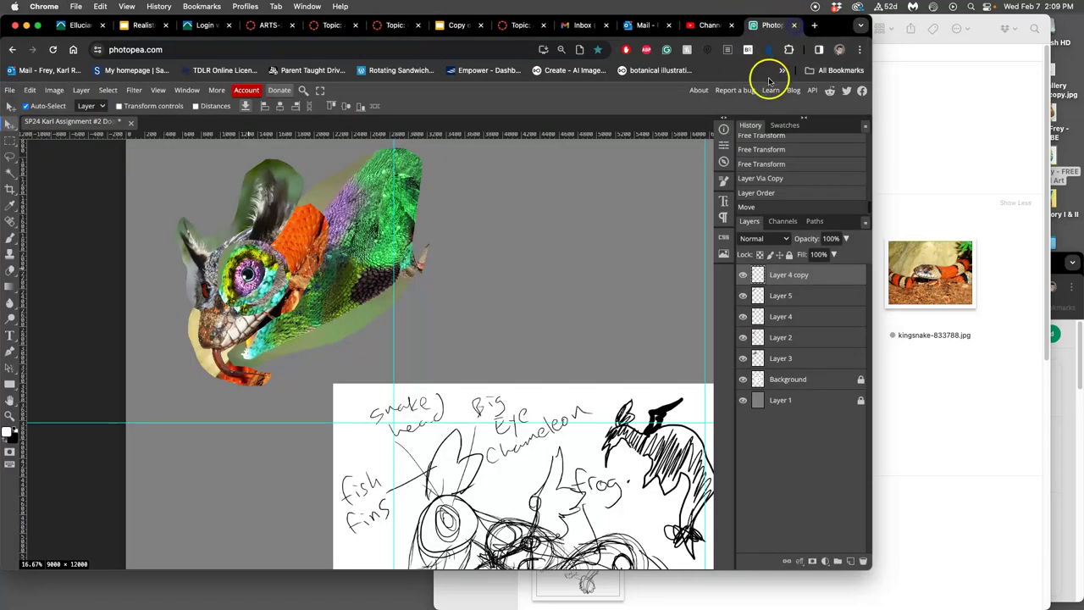
pyautogui.press('Delete')
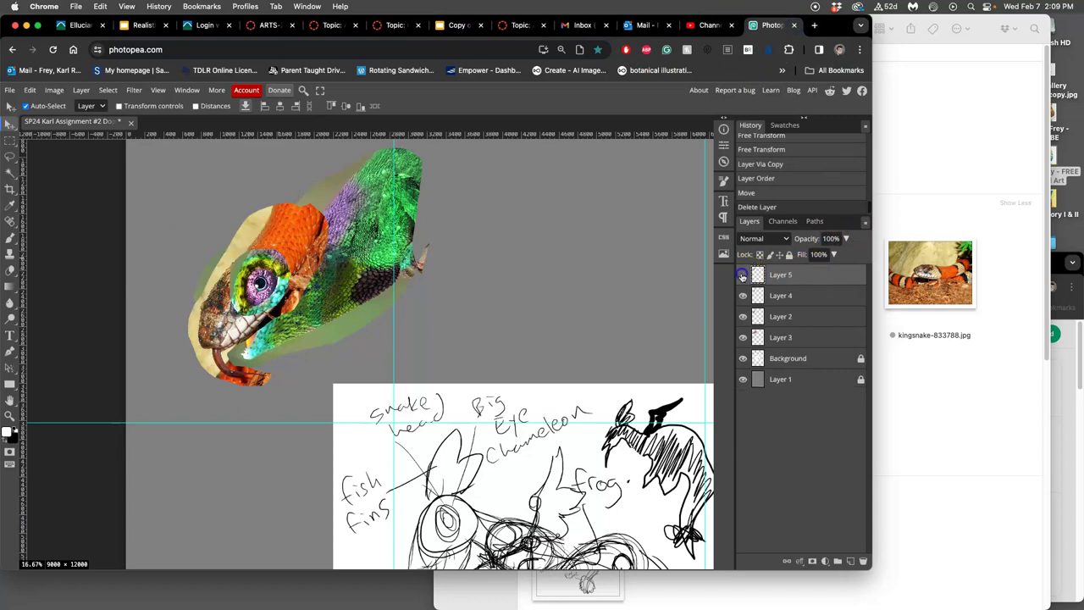
pyautogui.click(744, 295)
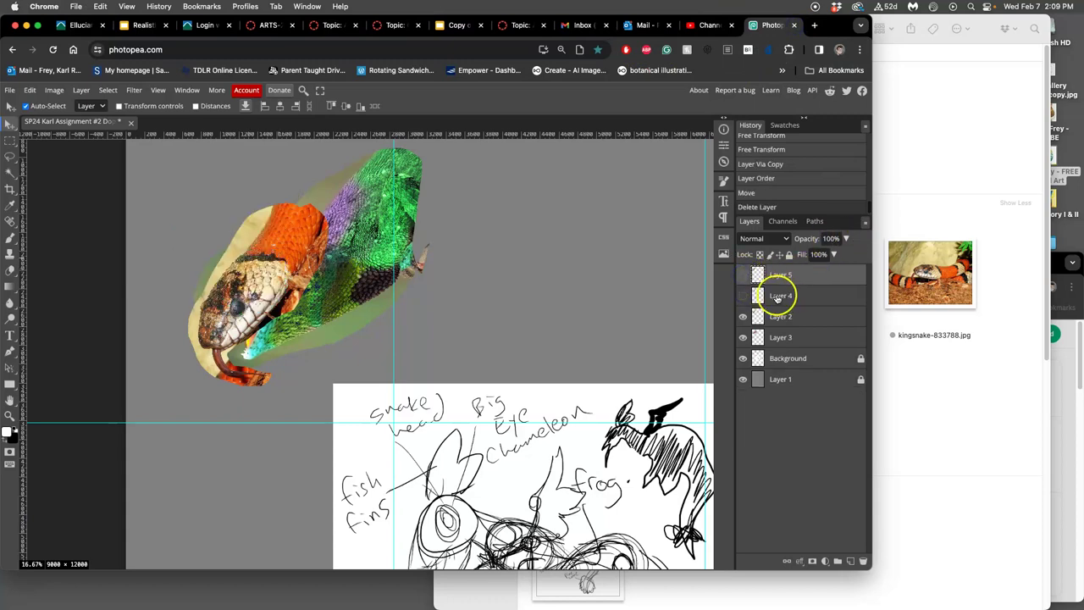
pyautogui.click(779, 296)
pyautogui.click(744, 296)
pyautogui.press('Delete')
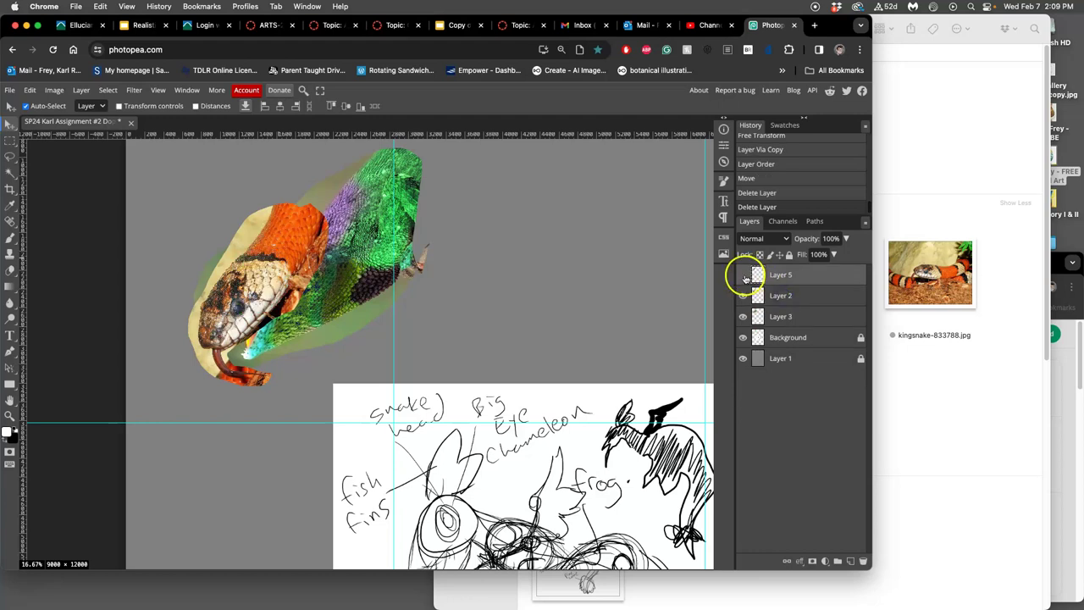
pyautogui.click(743, 274)
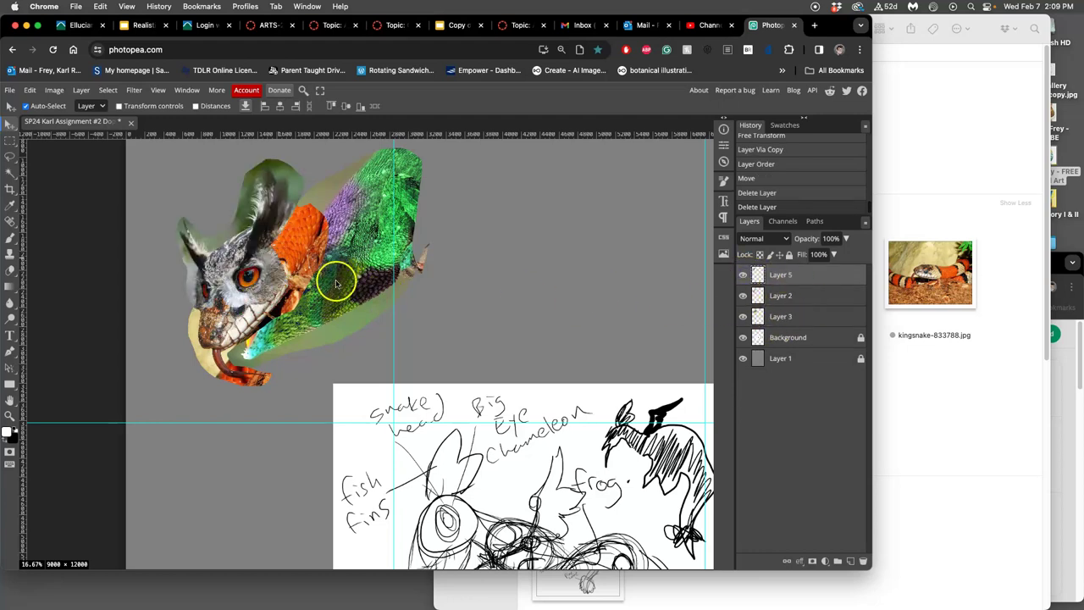
# Fit the whole canvas in view to see the creature sketch beneath the composite head.
pyautogui.scroll(-2, 591, 314)
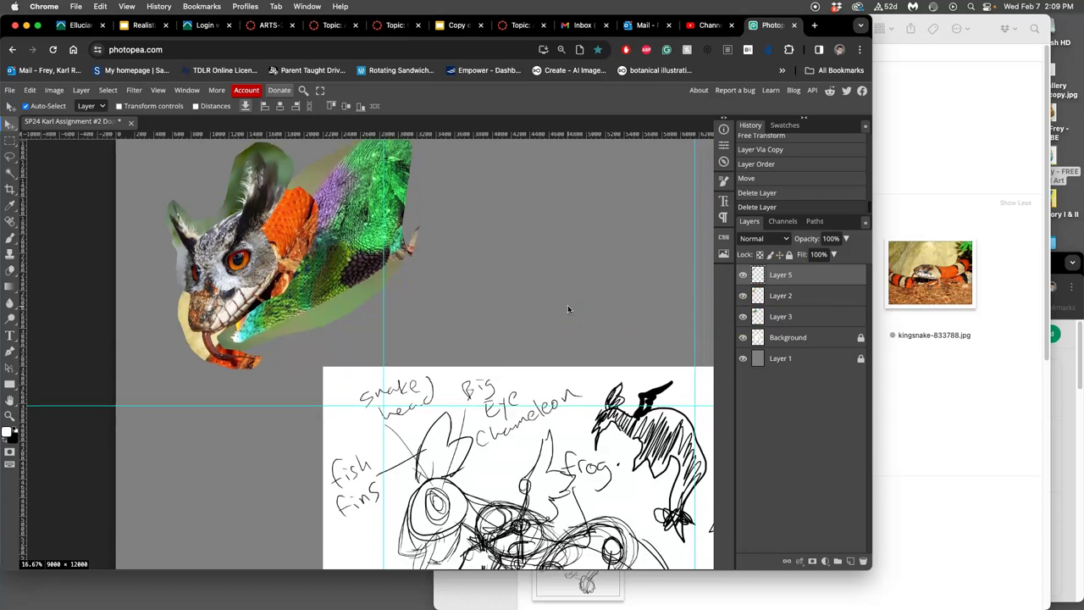
pyautogui.press('super+0')
pyautogui.moveTo(568, 307)
pyautogui.mouseDown()
pyautogui.moveTo(471, 289)
pyautogui.moveTo(398, 333)
pyautogui.mouseUp()
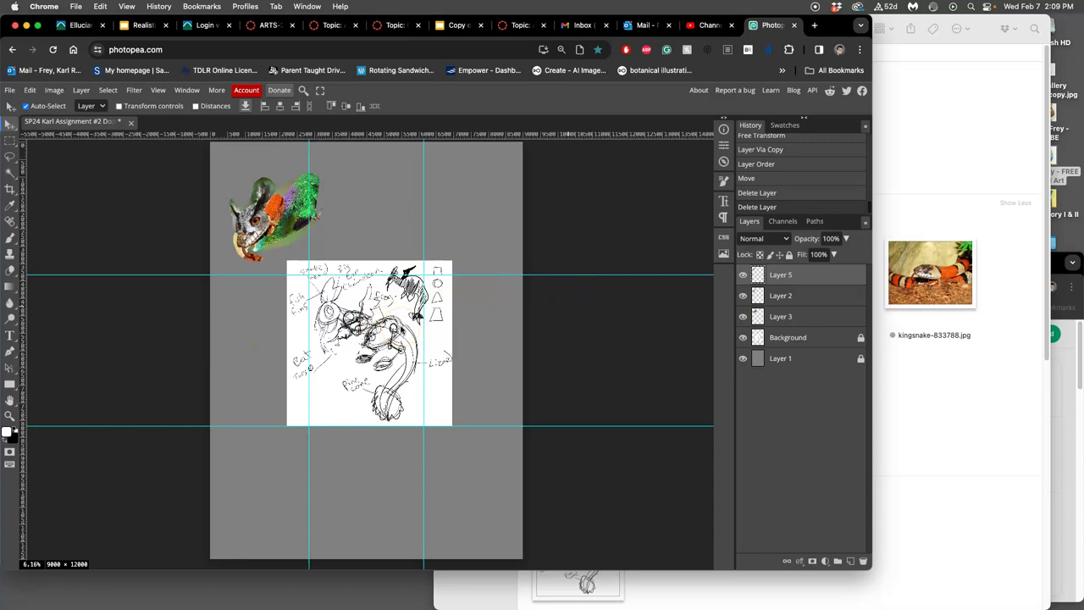
pyautogui.click(387, 231)
# Drag bat-1713607.jpg from the Assignment #2 folder onto the Photopea canvas.
pyautogui.click(908, 221)
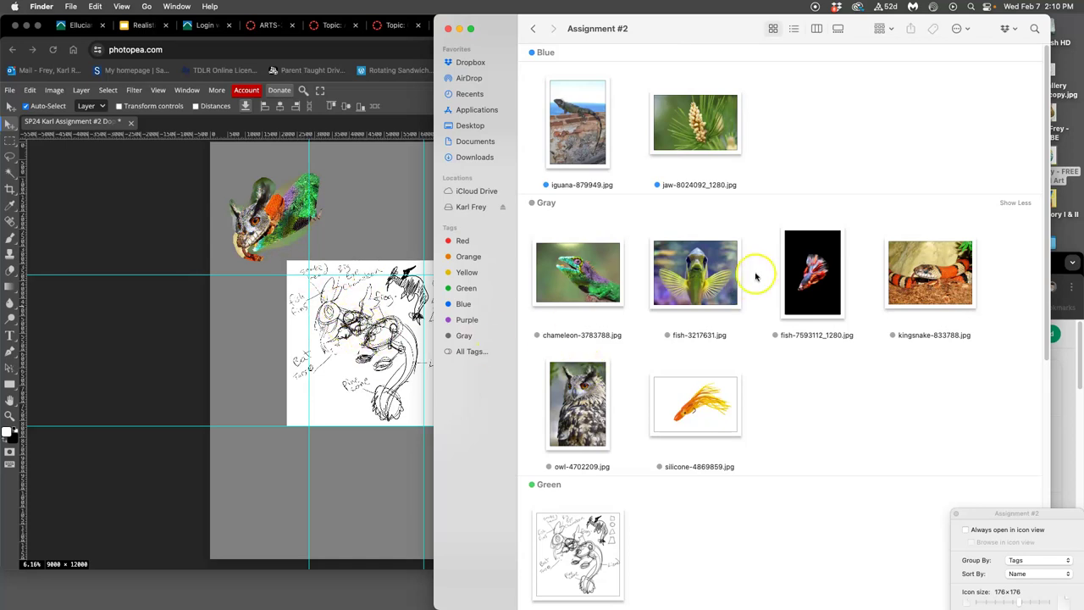
pyautogui.scroll(-10, 758, 276)
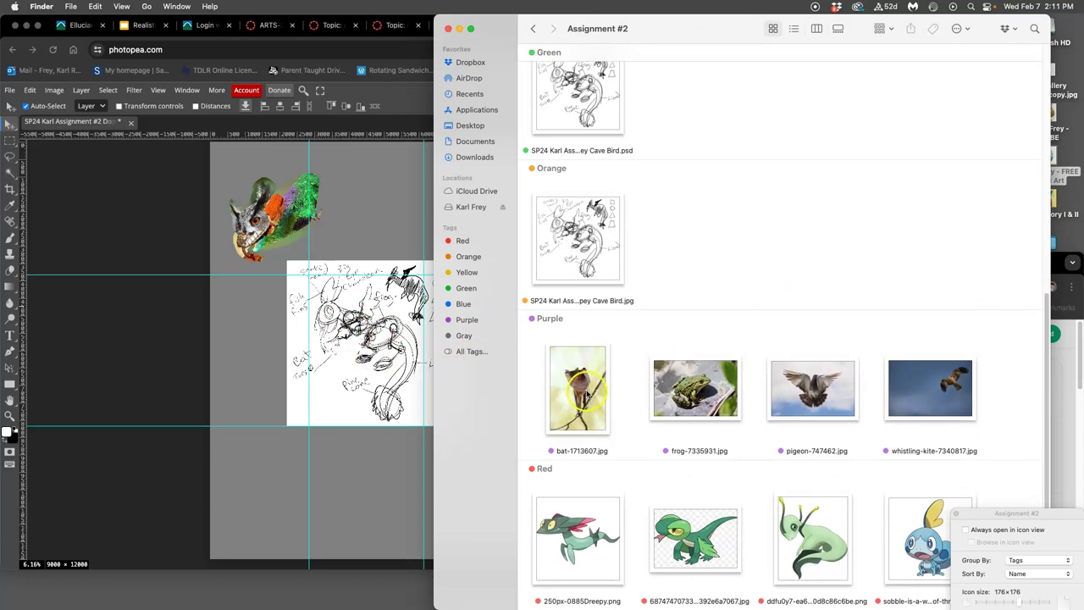
pyautogui.moveTo(584, 393); pyautogui.dragTo(367, 357)
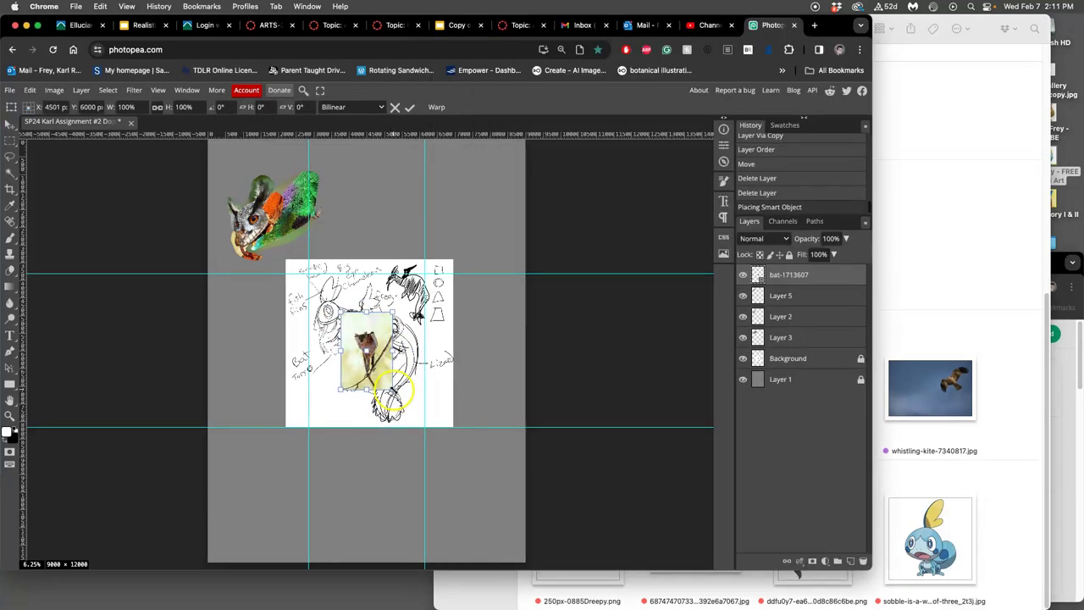
# Scale the bat photo to about double size, tilt it about 21°, and commit.
pyautogui.scroll(3, 390, 398)
pyautogui.moveTo(415, 434); pyautogui.dragTo(580, 534)
pyautogui.moveTo(540, 339); pyautogui.dragTo(408, 253)
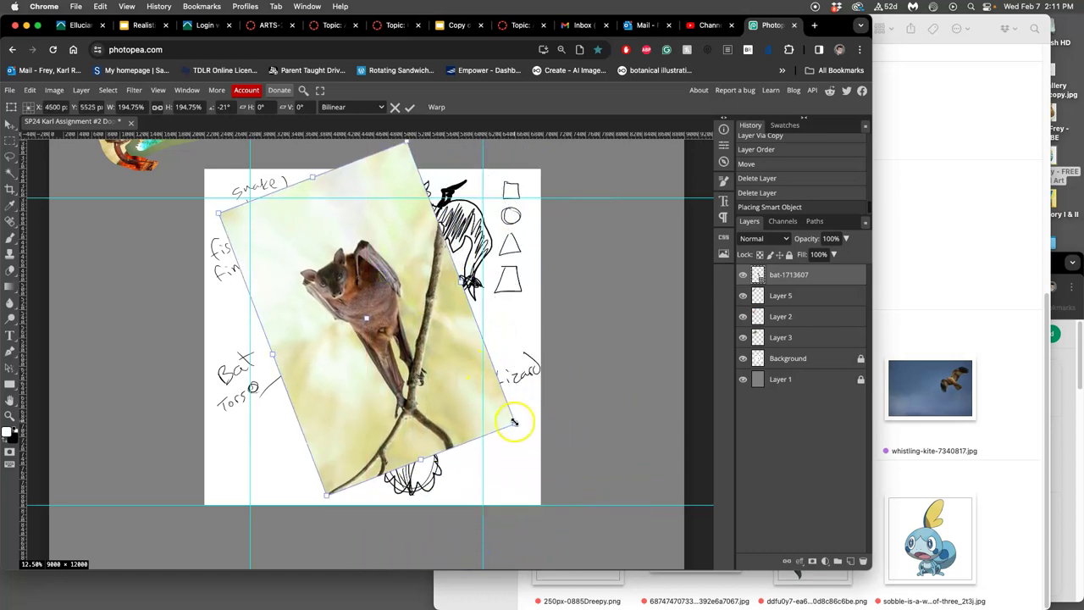
pyautogui.moveTo(513, 424); pyautogui.dragTo(496, 410)
pyautogui.moveTo(379, 312)
pyautogui.mouseDown()
pyautogui.moveTo(517, 322)
pyautogui.moveTo(376, 313)
pyautogui.mouseUp()
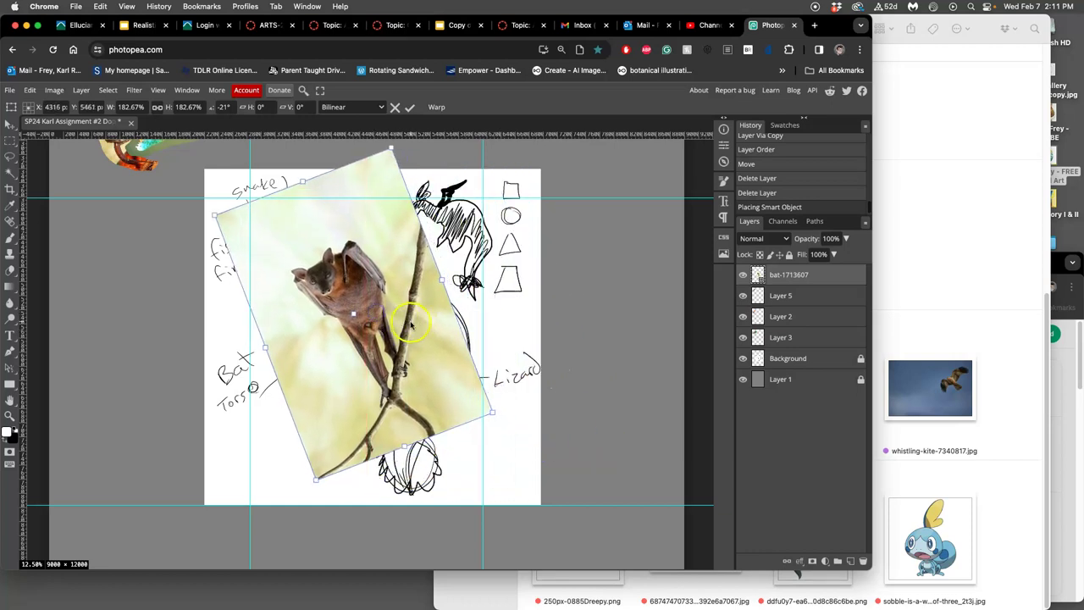
pyautogui.doubleClick(347, 280)
# Lasso the bat's torso onto a new layer and delete the original bat photo layer.
pyautogui.click(11, 157)
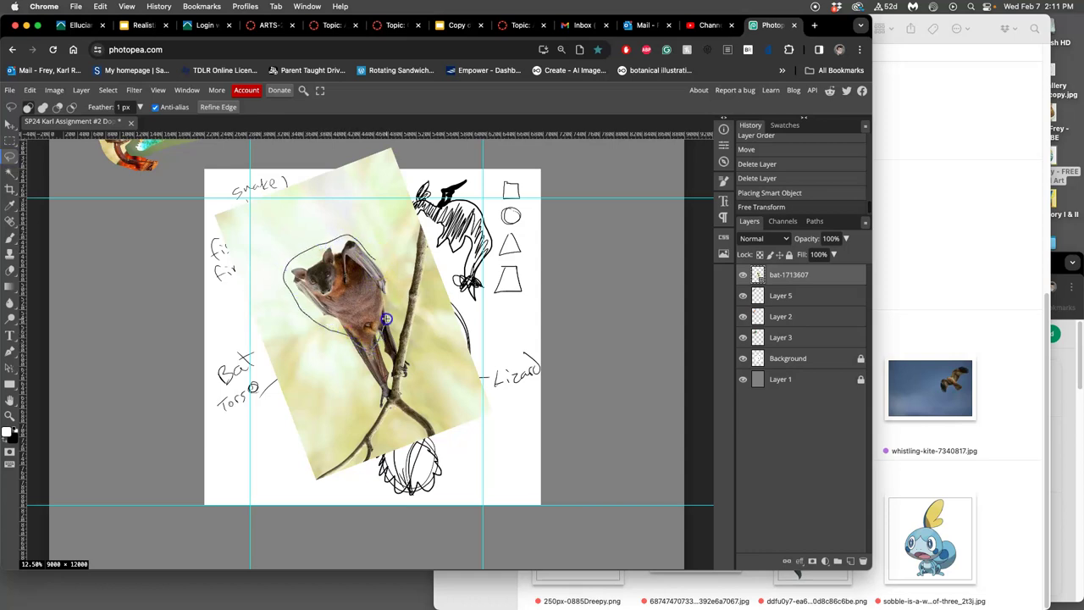
pyautogui.moveTo(394, 292); pyautogui.dragTo(377, 258)
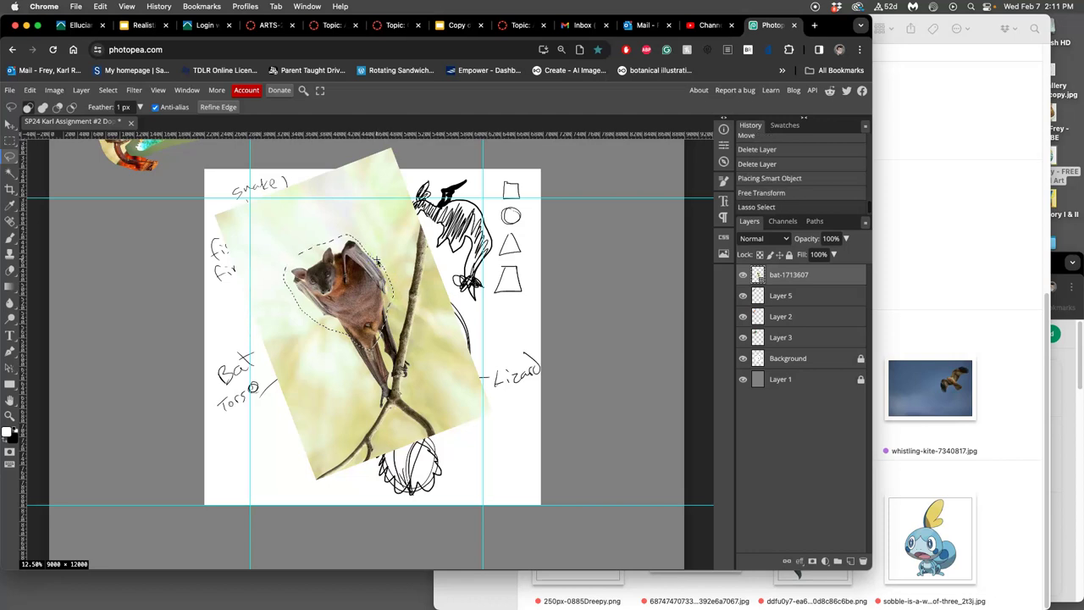
pyautogui.hotkey('ctrl', 'j')
pyautogui.click(769, 295)
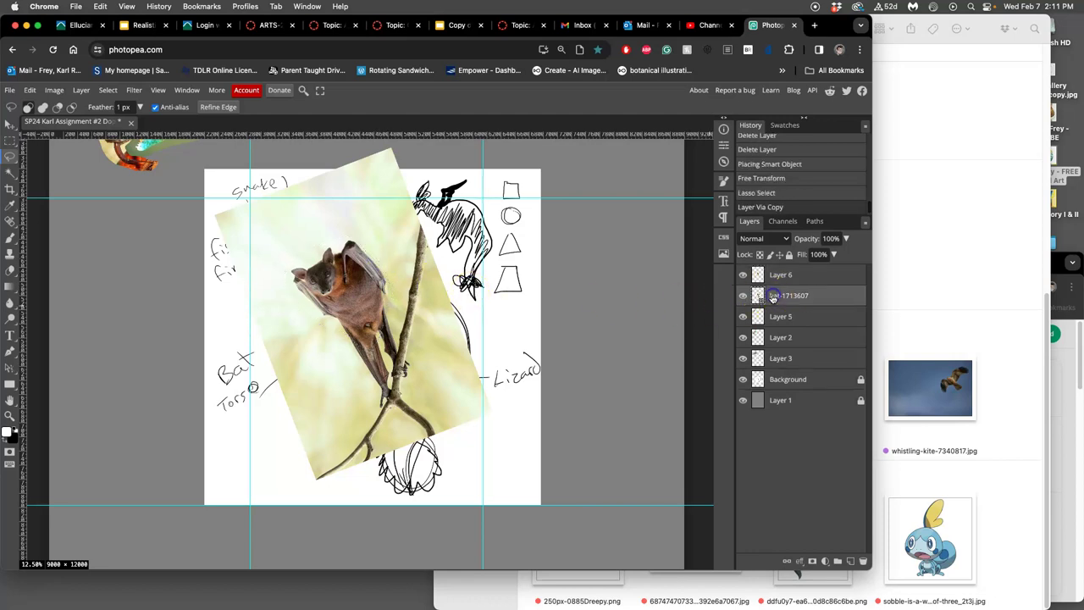
pyautogui.press('Delete')
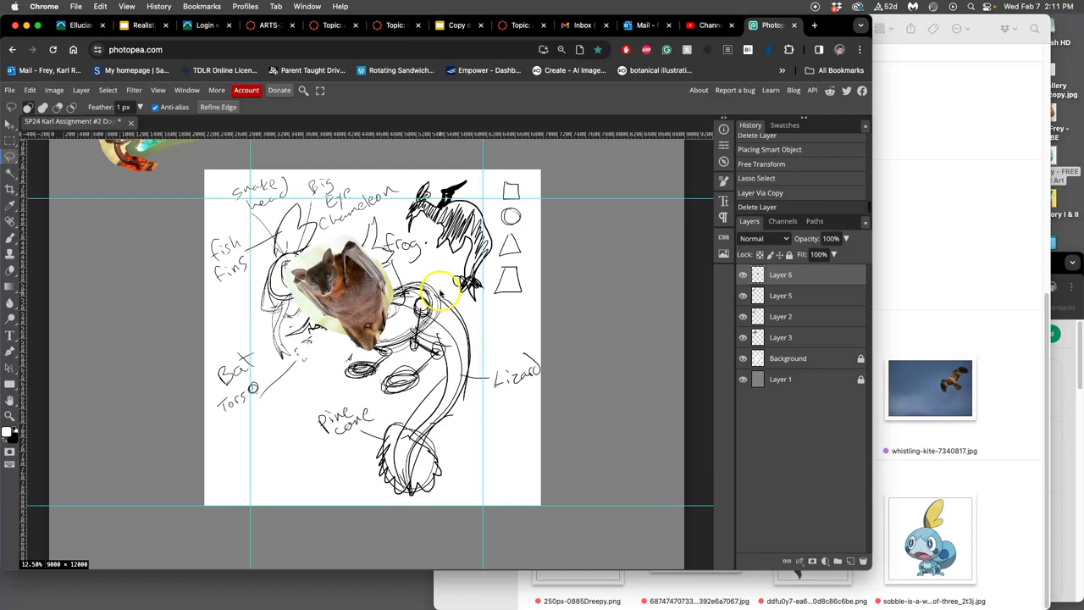
# Move the bat cut-out up beside the composite head.
pyautogui.hotkey('ctrl', '-')
pyautogui.hotkey('ctrl', '-')
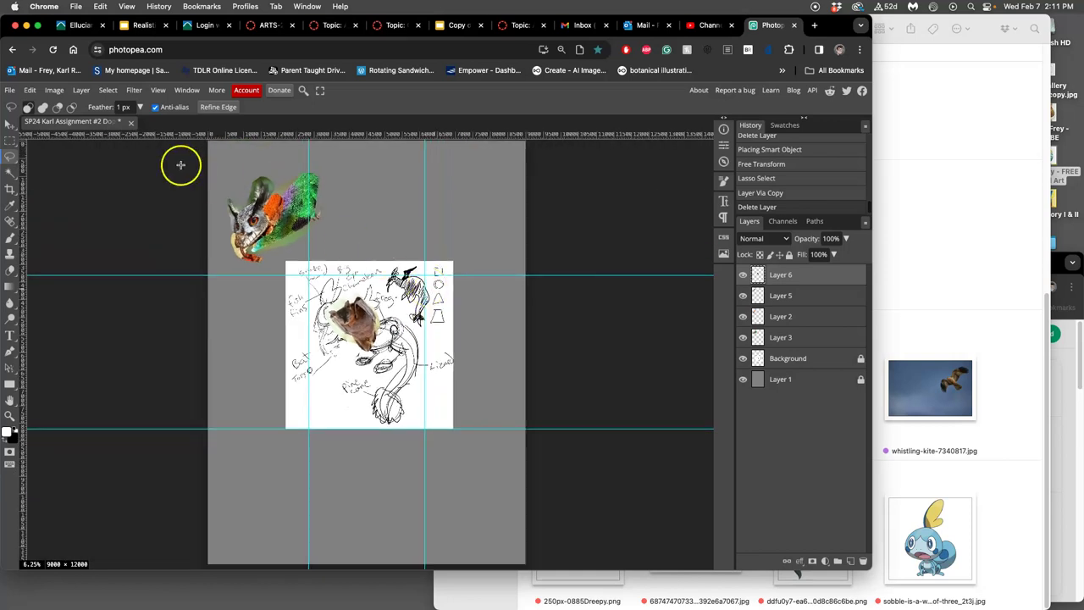
pyautogui.click(11, 125)
pyautogui.moveTo(356, 337)
pyautogui.mouseDown()
pyautogui.moveTo(411, 246)
pyautogui.moveTo(403, 241)
pyautogui.mouseUp()
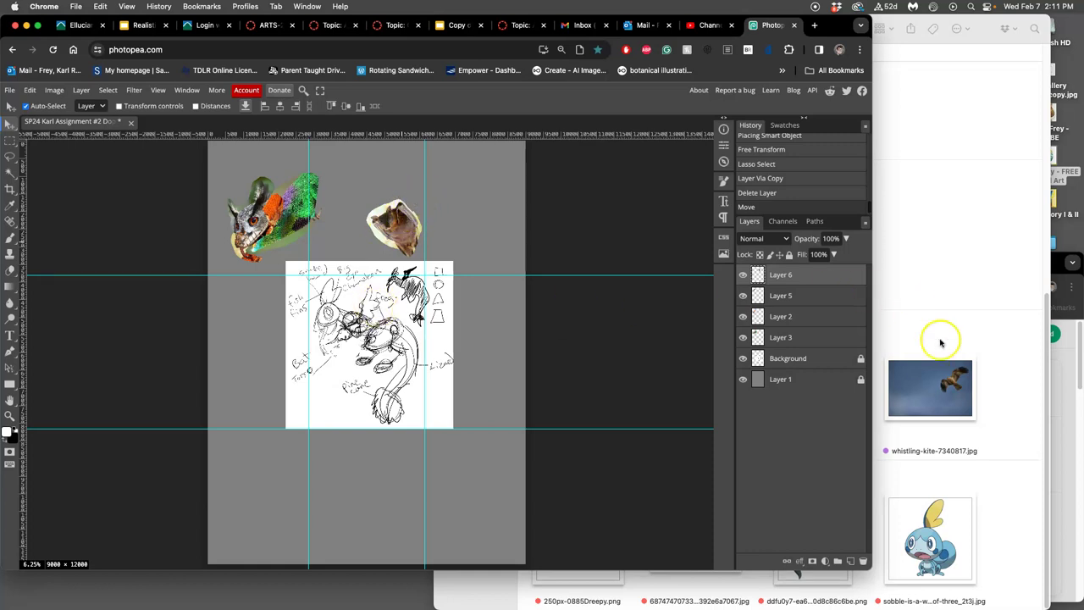
pyautogui.click(932, 375)
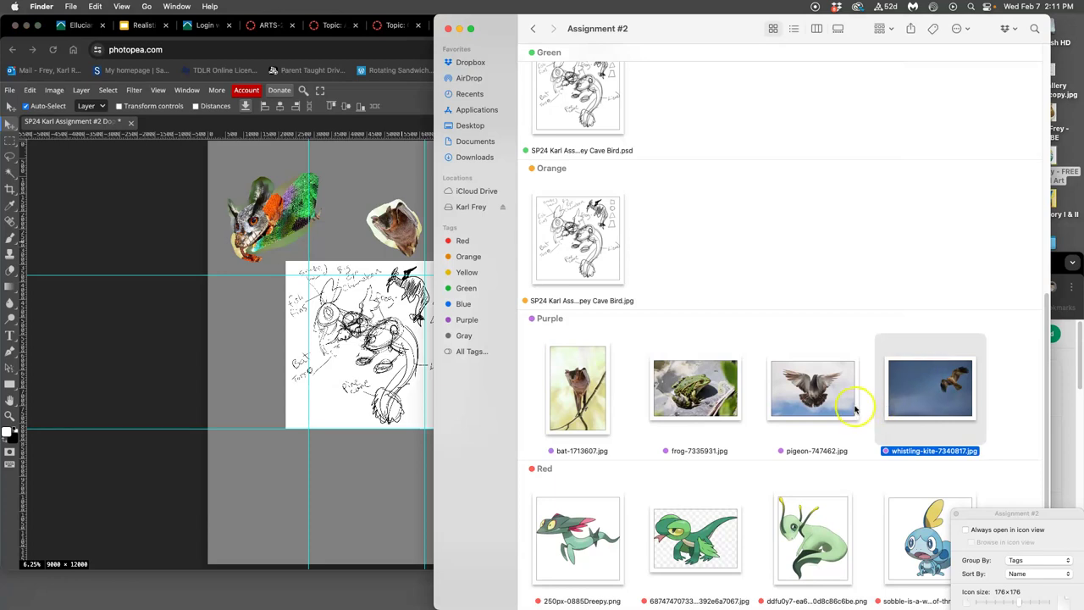